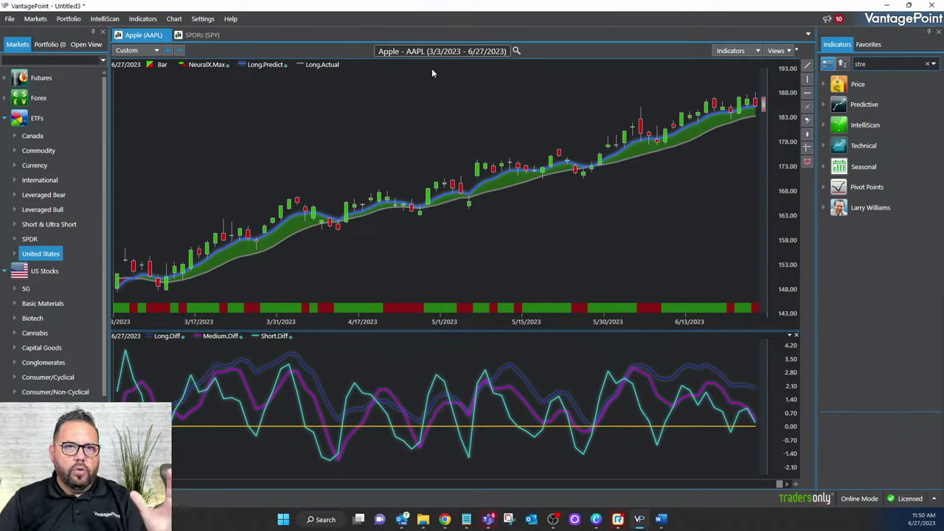
# Check the AAPL chart properties without changes, then open Apple's Market Details maximized.
pyautogui.rightClick(404, 108)
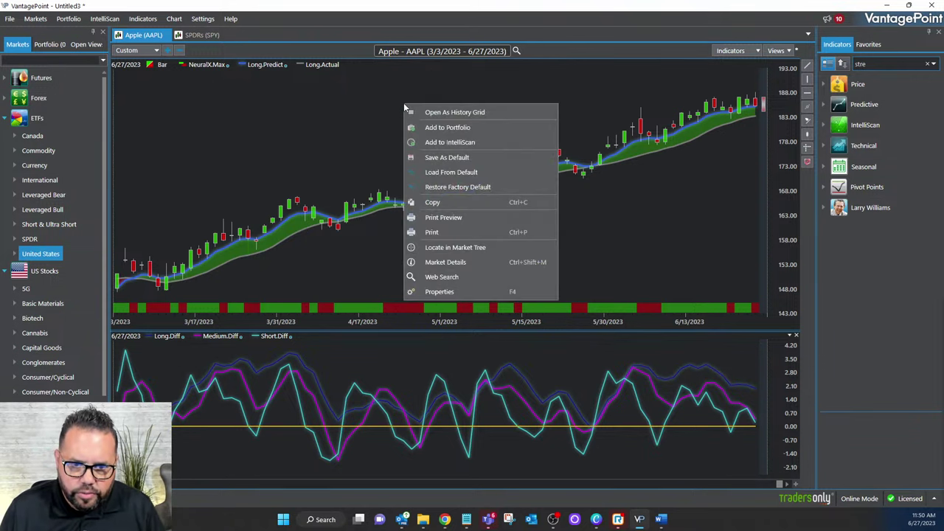
pyautogui.click(461, 294)
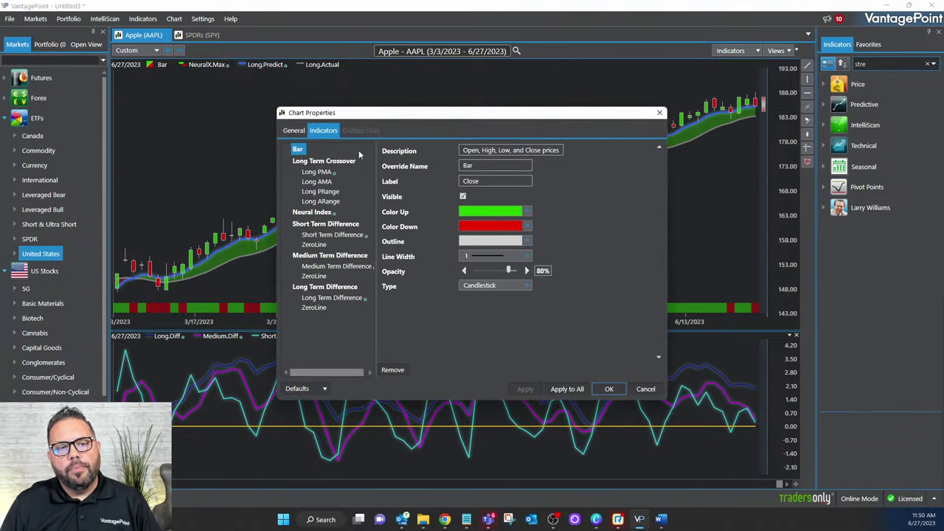
pyautogui.click(645, 389)
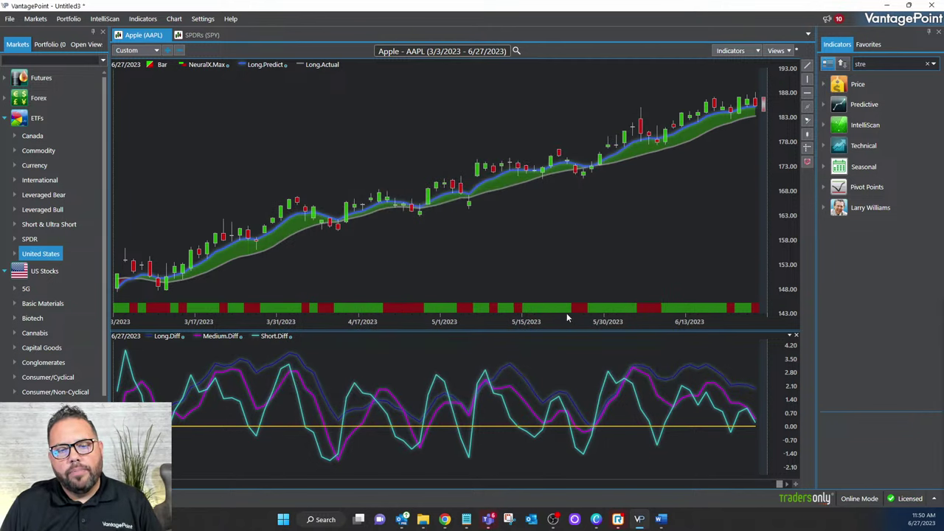
pyautogui.rightClick(525, 260)
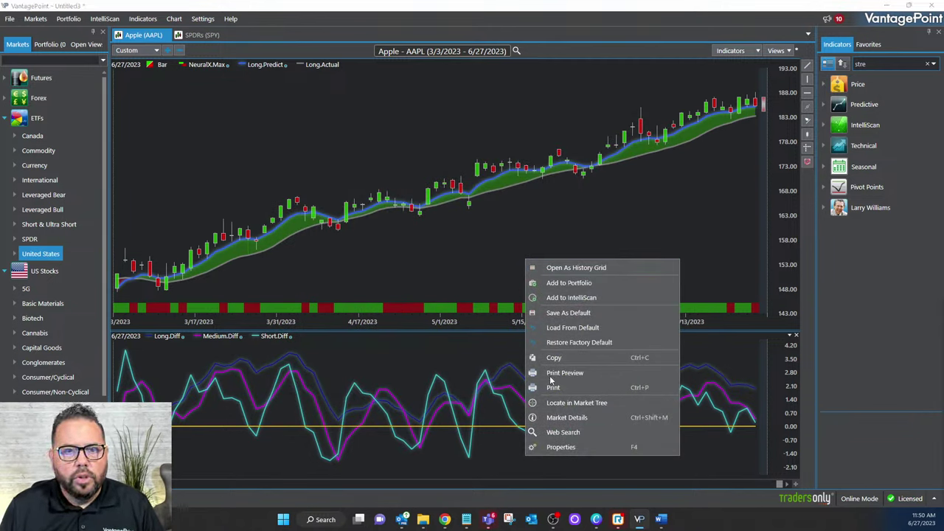
pyautogui.click(553, 373)
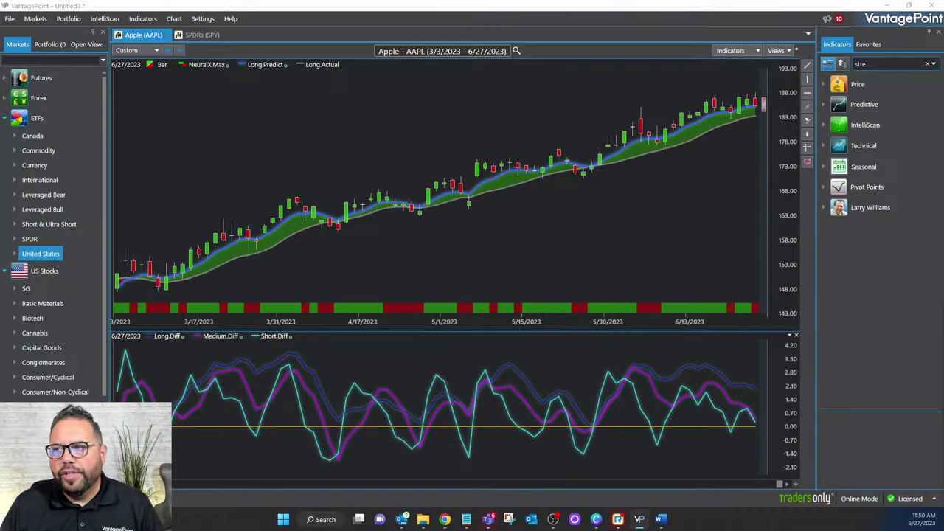
pyautogui.doubleClick(389, 111)
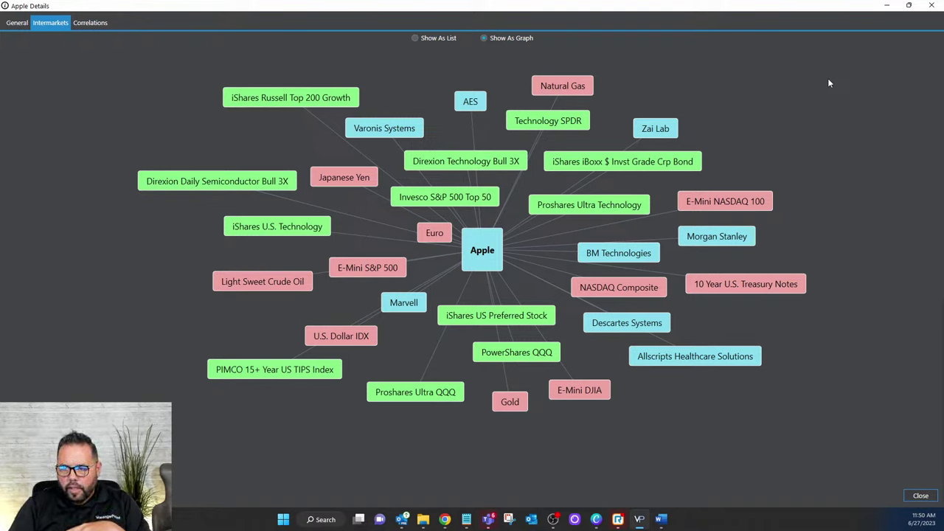
# Draw a pen circle around the Apple node in the Intermarkets graph.
pyautogui.moveTo(503, 251)
pyautogui.mouseDown()
pyautogui.moveTo(484, 235)
pyautogui.moveTo(514, 265)
pyautogui.moveTo(459, 258)
pyautogui.moveTo(480, 222)
pyautogui.moveTo(485, 294)
pyautogui.moveTo(509, 268)
pyautogui.mouseUp()
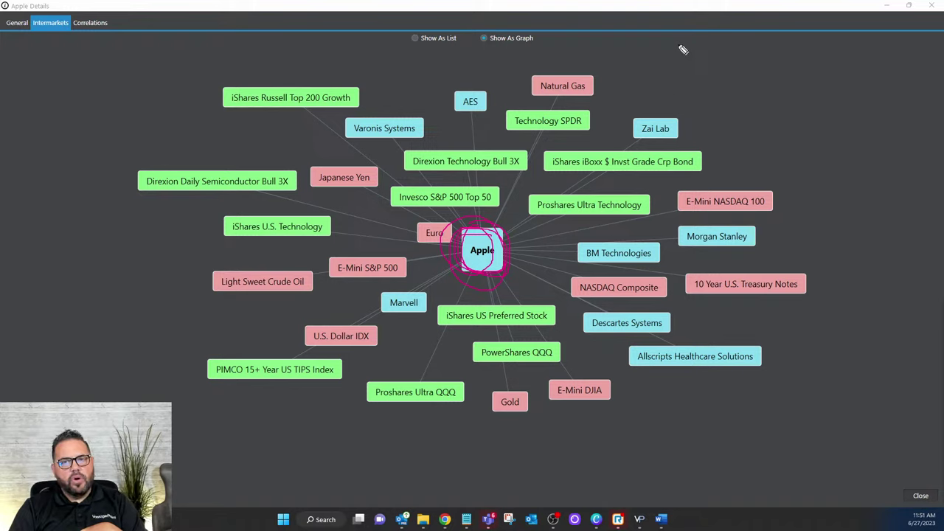
# Handwrite '10,000' in the blank top-right area above the Apple intermarket graph.
pyautogui.moveTo(679, 42)
pyautogui.mouseDown()
pyautogui.moveTo(680, 62)
pyautogui.moveTo(697, 59)
pyautogui.moveTo(690, 47)
pyautogui.moveTo(726, 40)
pyautogui.moveTo(752, 49)
pyautogui.moveTo(749, 37)
pyautogui.moveTo(761, 34)
pyautogui.mouseUp()
pyautogui.click(709, 57)
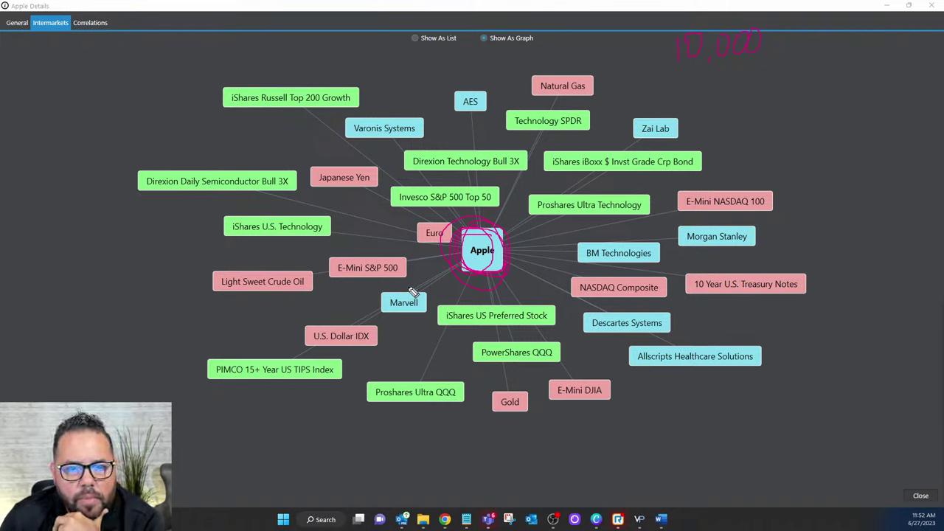
# Circle the Marvell, Morgan Stanley, QQQ, Natural Gas, Crude Oil and Gold nodes, tracing the Yen link.
pyautogui.moveTo(413, 291)
pyautogui.mouseDown()
pyautogui.moveTo(404, 325)
pyautogui.moveTo(421, 303)
pyautogui.moveTo(402, 325)
pyautogui.moveTo(442, 271)
pyautogui.moveTo(436, 269)
pyautogui.mouseUp()
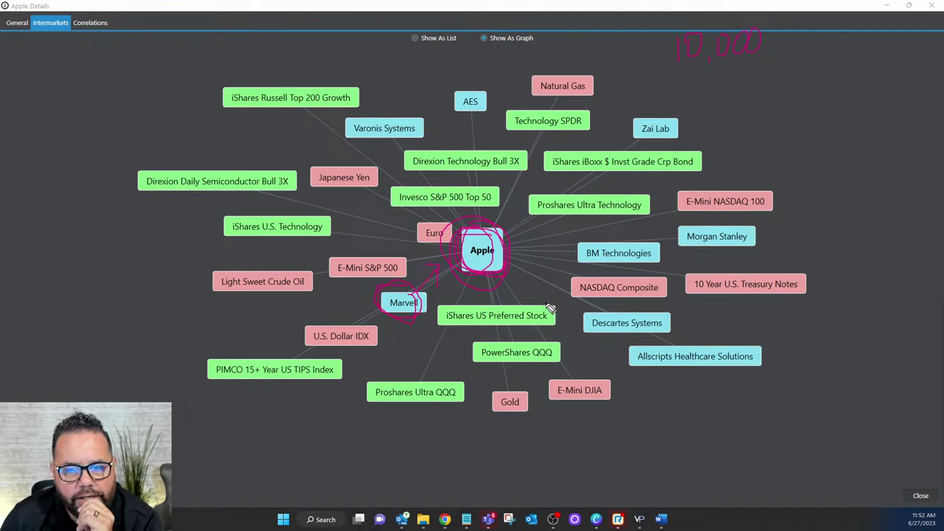
pyautogui.moveTo(778, 238)
pyautogui.mouseDown()
pyautogui.moveTo(674, 231)
pyautogui.moveTo(720, 220)
pyautogui.moveTo(792, 265)
pyautogui.moveTo(659, 227)
pyautogui.moveTo(523, 242)
pyautogui.mouseUp()
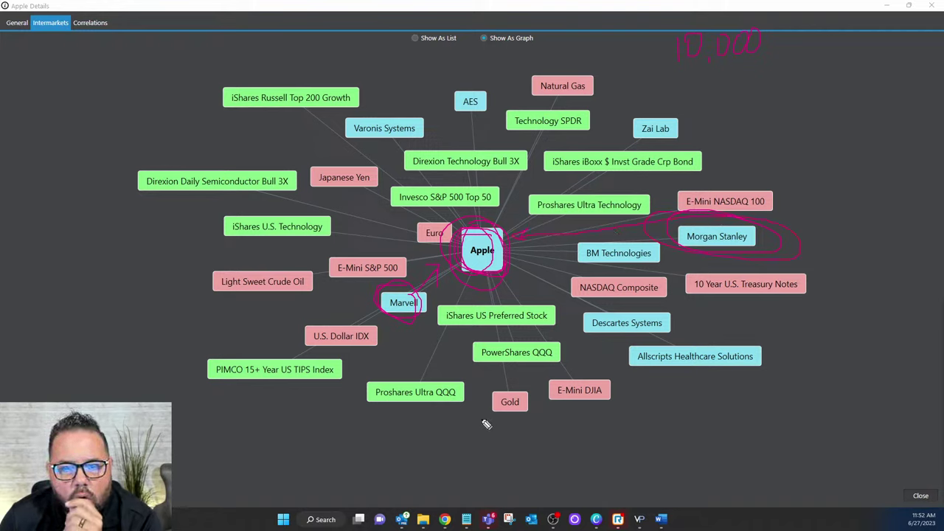
pyautogui.moveTo(501, 332)
pyautogui.mouseDown()
pyautogui.moveTo(538, 375)
pyautogui.moveTo(546, 343)
pyautogui.moveTo(523, 275)
pyautogui.moveTo(496, 253)
pyautogui.mouseUp()
pyautogui.moveTo(621, 104)
pyautogui.mouseDown()
pyautogui.moveTo(526, 51)
pyautogui.moveTo(601, 89)
pyautogui.mouseUp()
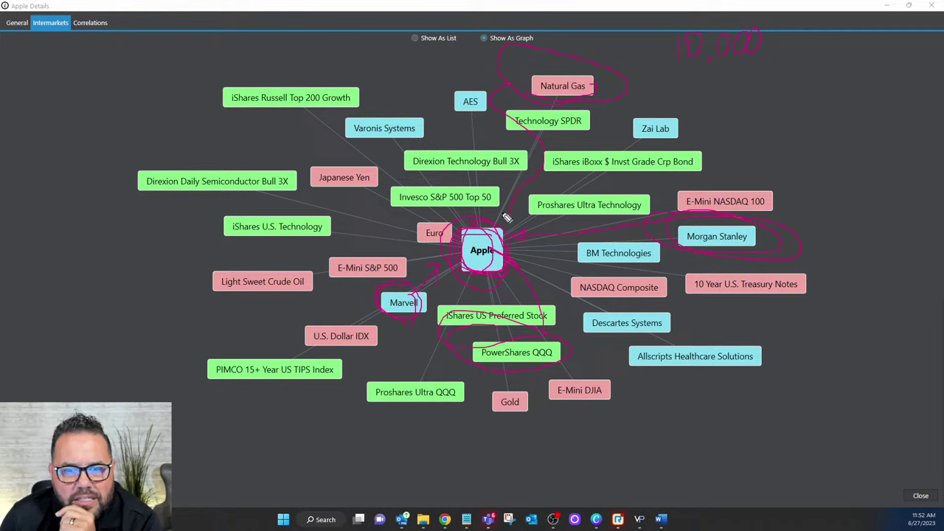
pyautogui.moveTo(498, 200); pyautogui.dragTo(498, 206)
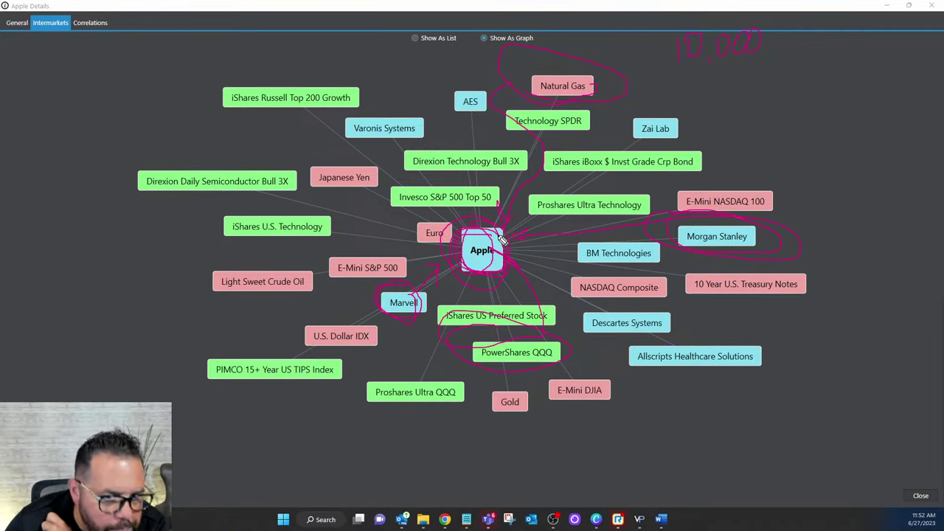
pyautogui.moveTo(345, 191)
pyautogui.mouseDown()
pyautogui.moveTo(442, 269)
pyautogui.moveTo(412, 217)
pyautogui.moveTo(445, 227)
pyautogui.moveTo(466, 213)
pyautogui.mouseUp()
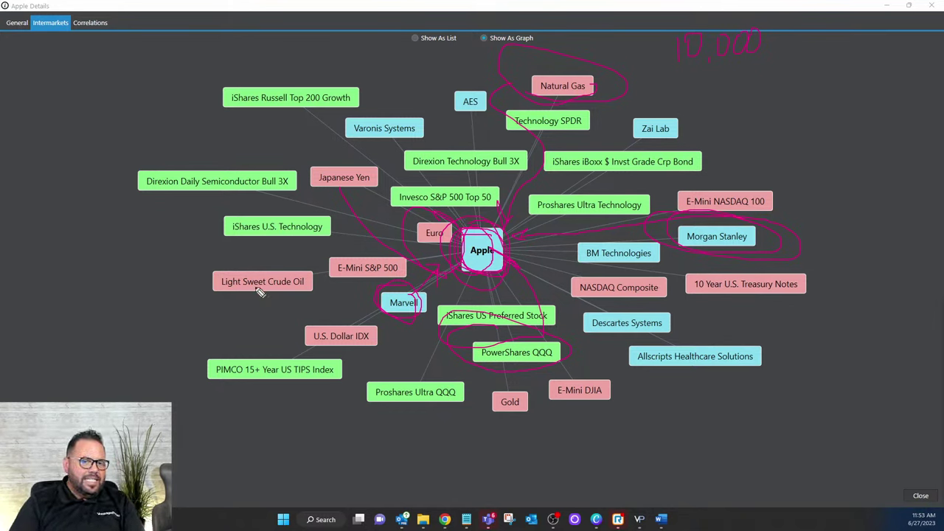
pyautogui.moveTo(264, 267)
pyautogui.mouseDown()
pyautogui.moveTo(269, 316)
pyautogui.moveTo(217, 281)
pyautogui.mouseUp()
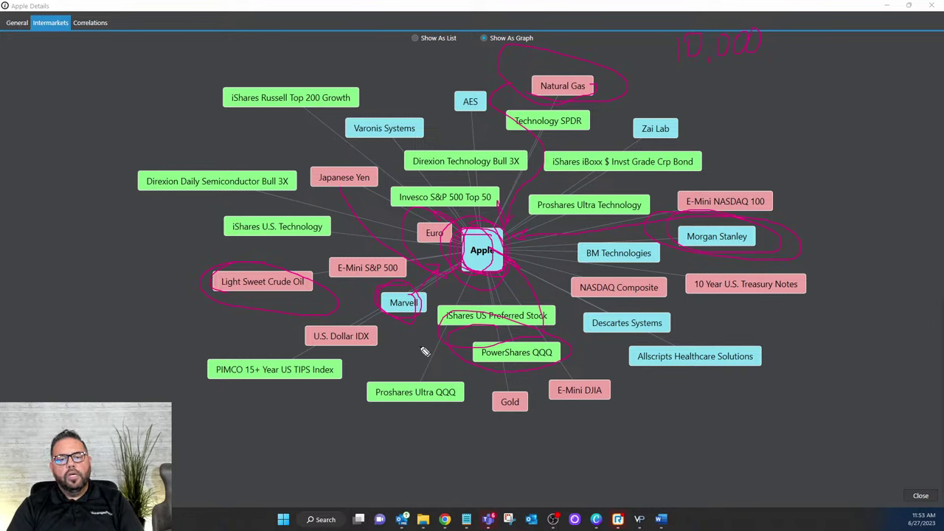
pyautogui.moveTo(546, 386)
pyautogui.mouseDown()
pyautogui.moveTo(525, 395)
pyautogui.moveTo(534, 414)
pyautogui.moveTo(553, 386)
pyautogui.mouseUp()
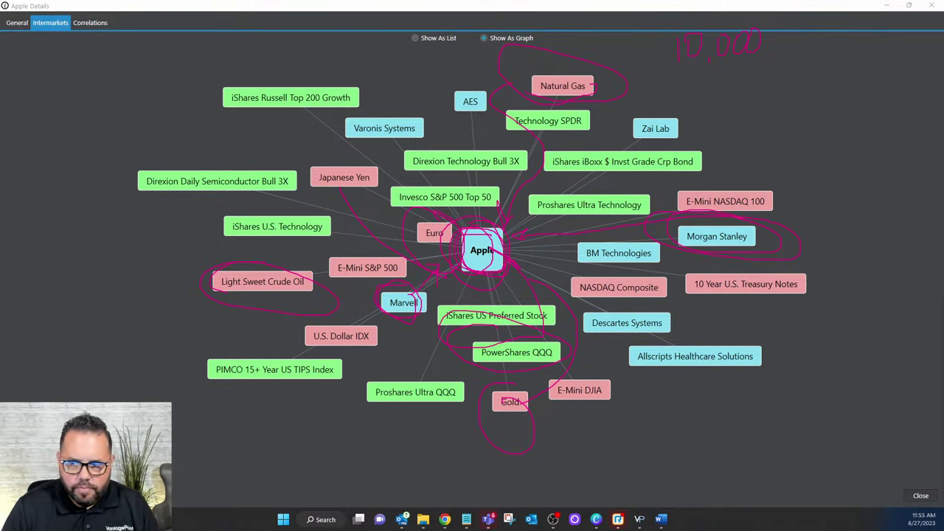
# Erase the circles, links and 10,000 note from the Apple intermarket graph.
pyautogui.press('Escape')
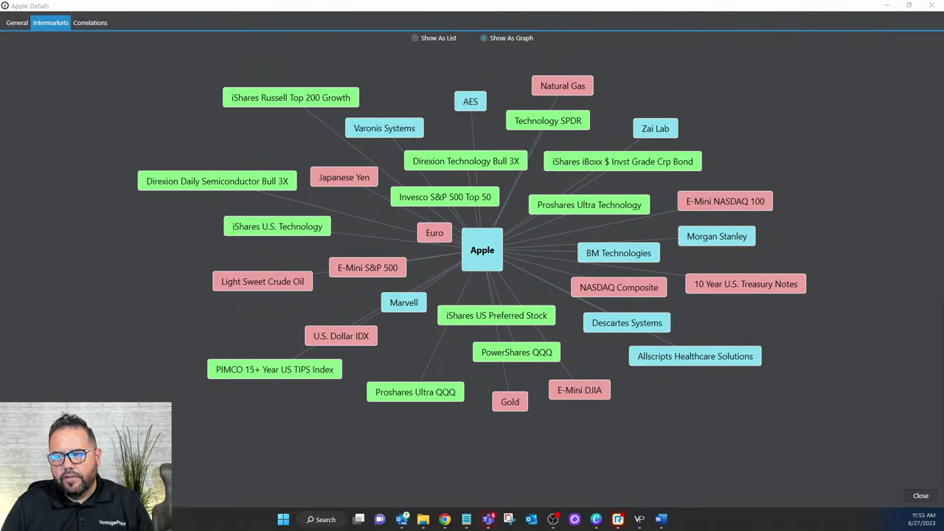
# Close the Apple details window and mark the Futures, ETF, US Stocks and Biotech categories.
pyautogui.click(931, 5)
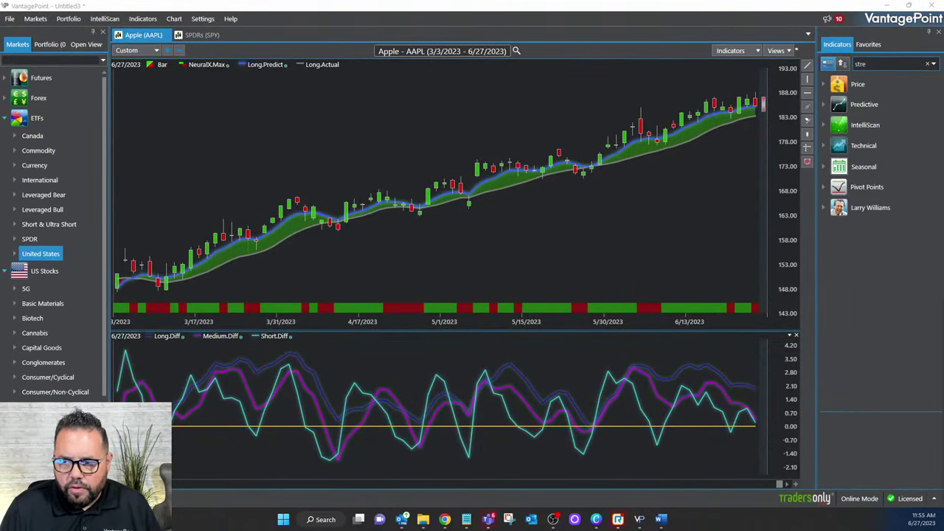
pyautogui.moveTo(32, 92)
pyautogui.mouseDown()
pyautogui.moveTo(59, 93)
pyautogui.moveTo(33, 63)
pyautogui.moveTo(34, 89)
pyautogui.moveTo(81, 107)
pyautogui.mouseUp()
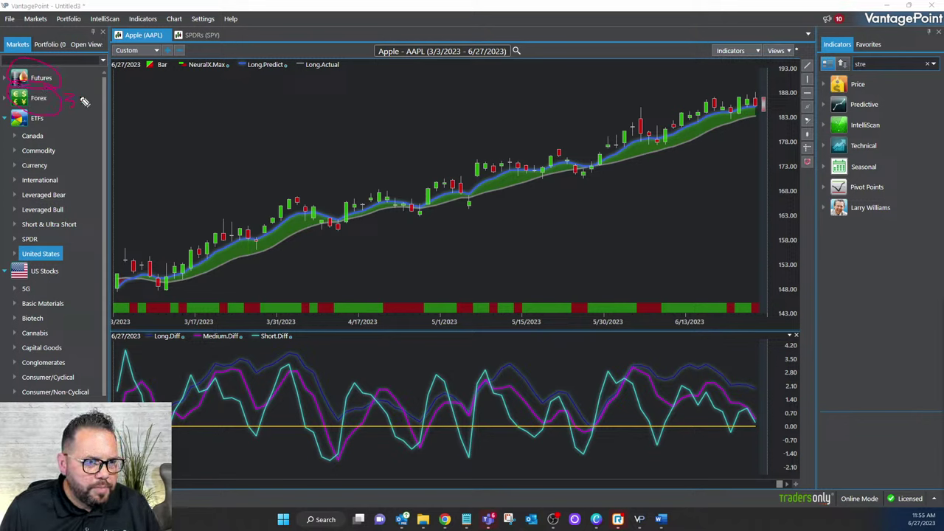
pyautogui.moveTo(65, 133)
pyautogui.mouseDown()
pyautogui.moveTo(95, 250)
pyautogui.moveTo(77, 252)
pyautogui.mouseUp()
pyautogui.moveTo(51, 284)
pyautogui.mouseDown()
pyautogui.moveTo(82, 329)
pyautogui.moveTo(90, 397)
pyautogui.mouseUp()
pyautogui.moveTo(83, 329)
pyautogui.mouseDown()
pyautogui.moveTo(85, 341)
pyautogui.moveTo(89, 328)
pyautogui.mouseUp()
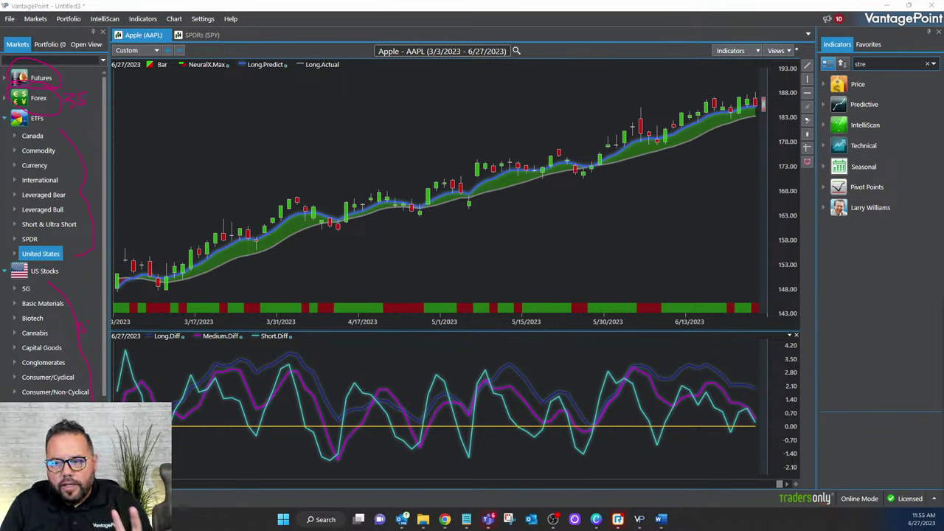
# Clear those marks, then circle the 3/3/2023 – 6/27/2023 date range in pink and erase it.
pyautogui.press('Escape')
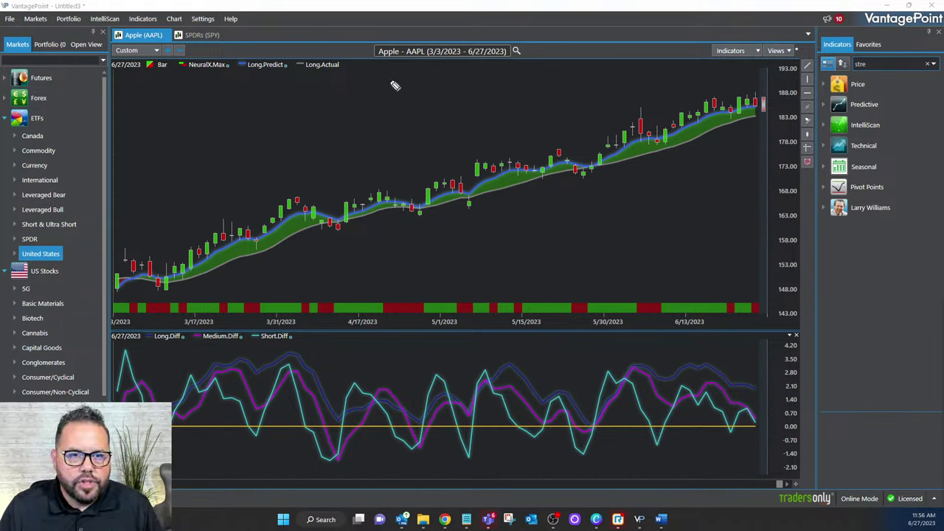
pyautogui.moveTo(363, 63)
pyautogui.mouseDown()
pyautogui.moveTo(534, 73)
pyautogui.moveTo(518, 32)
pyautogui.moveTo(363, 56)
pyautogui.moveTo(363, 72)
pyautogui.moveTo(403, 71)
pyautogui.mouseUp()
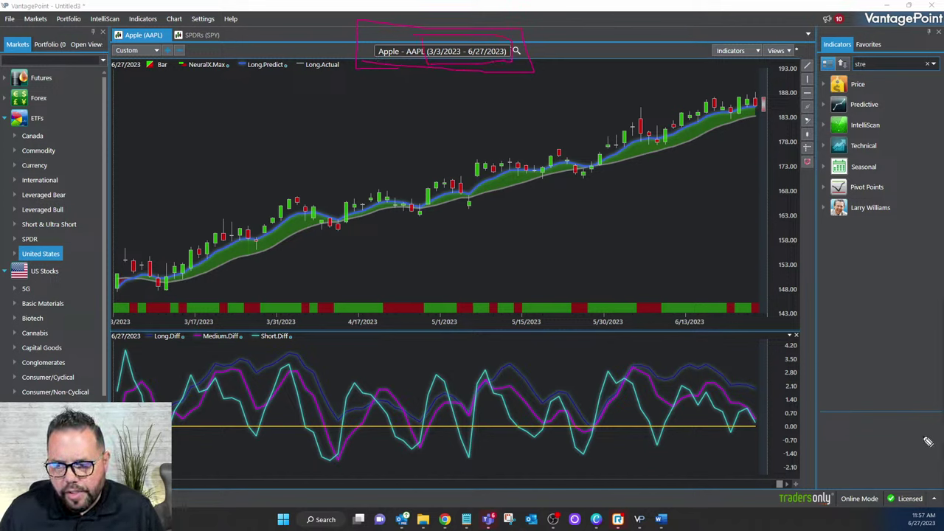
pyautogui.press('Escape')
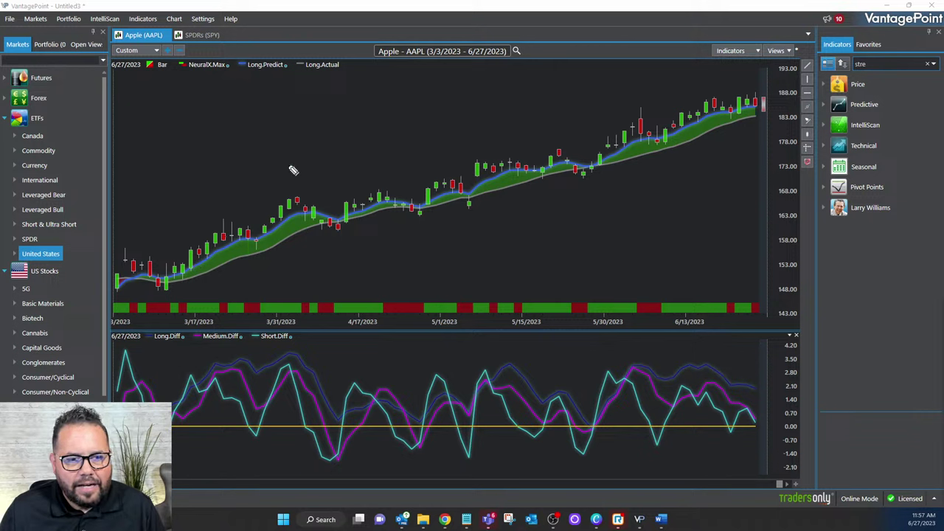
# Draw a pink rising trend arrow over the AAPL prices from the March lows.
pyautogui.moveTo(240, 168)
pyautogui.mouseDown()
pyautogui.moveTo(340, 165)
pyautogui.moveTo(569, 123)
pyautogui.moveTo(679, 87)
pyautogui.mouseUp()
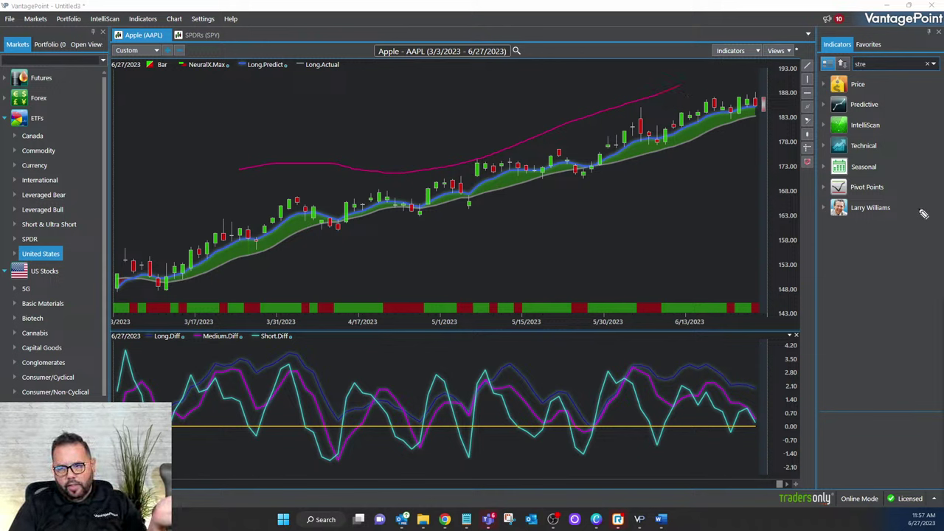
pyautogui.press('Escape')
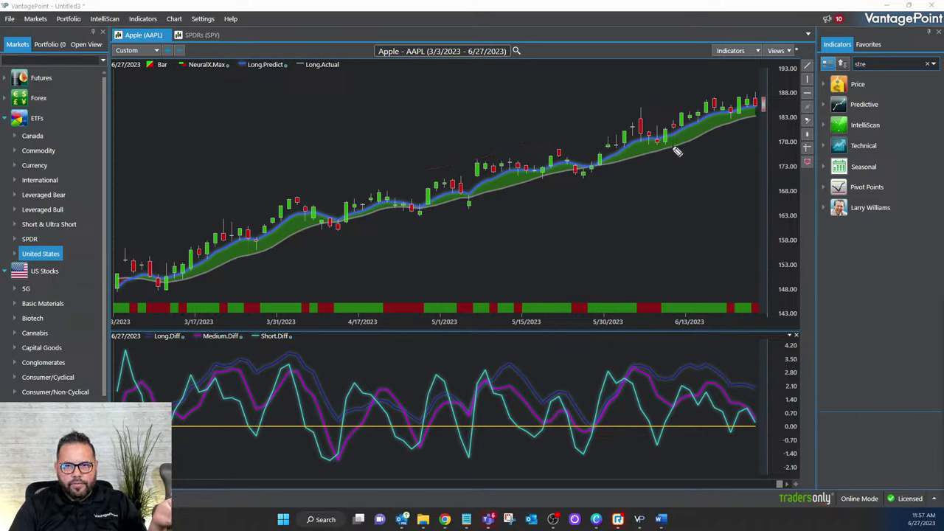
pyautogui.moveTo(646, 150); pyautogui.dragTo(712, 127)
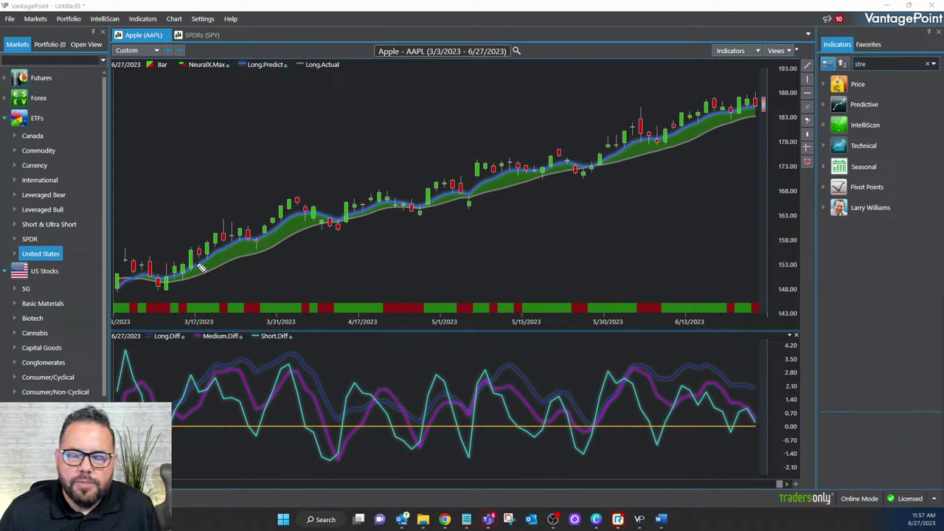
pyautogui.moveTo(181, 259)
pyautogui.mouseDown()
pyautogui.moveTo(544, 138)
pyautogui.moveTo(640, 90)
pyautogui.moveTo(647, 72)
pyautogui.moveTo(601, 80)
pyautogui.mouseUp()
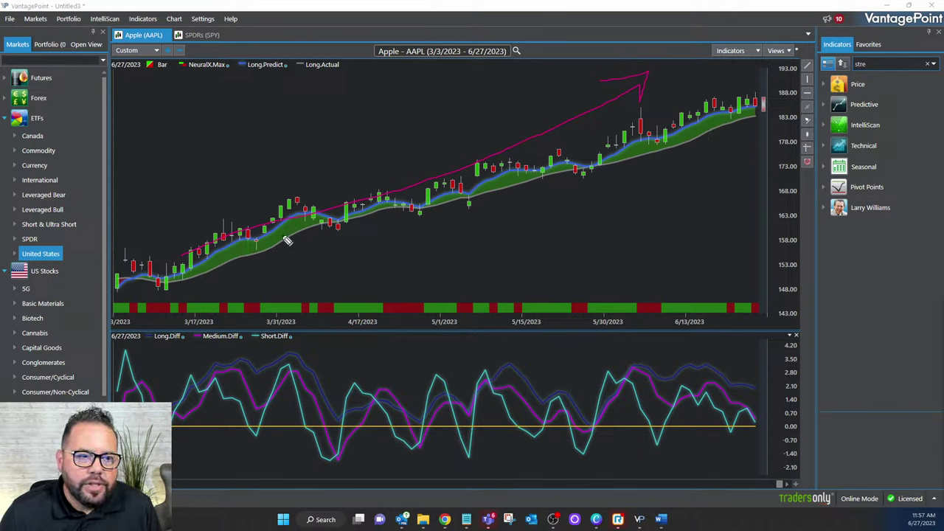
# Circle the chart's date-range title and mark the early-March candles.
pyautogui.moveTo(459, 40)
pyautogui.mouseDown()
pyautogui.moveTo(376, 37)
pyautogui.moveTo(552, 58)
pyautogui.moveTo(458, 33)
pyautogui.mouseUp()
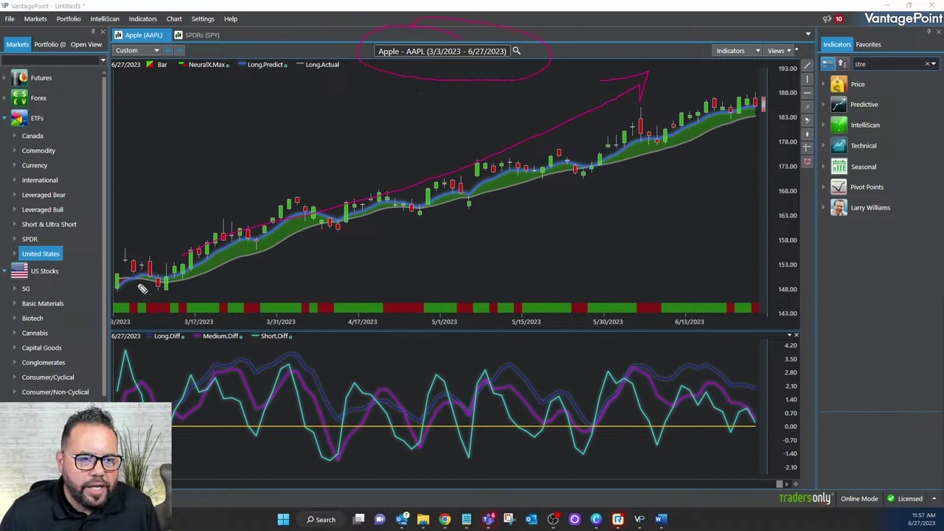
pyautogui.moveTo(137, 242)
pyautogui.mouseDown()
pyautogui.moveTo(139, 319)
pyautogui.moveTo(148, 238)
pyautogui.mouseUp()
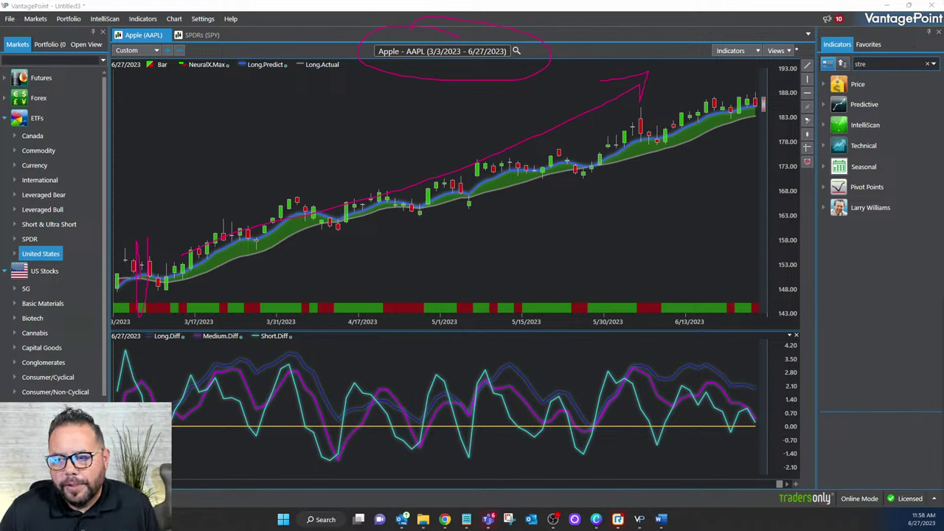
# Clear the marks, show the 3/8/2023 price and forecast readout, then sketch and erase a dip.
pyautogui.press('e')
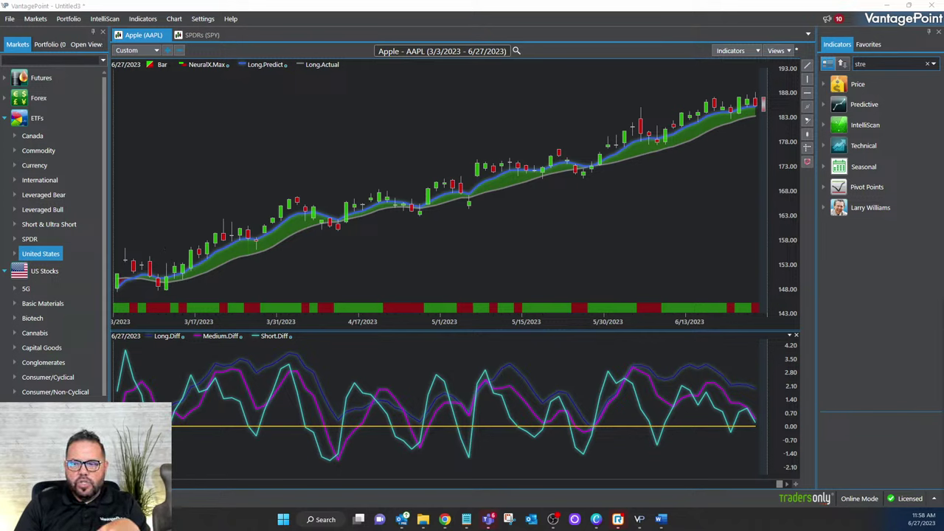
pyautogui.click(135, 276)
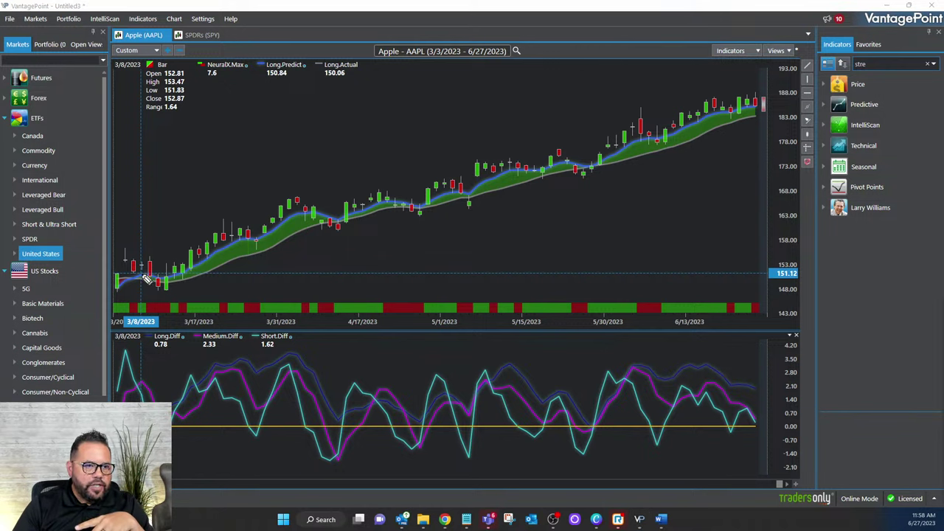
pyautogui.moveTo(135, 279)
pyautogui.mouseDown()
pyautogui.moveTo(160, 295)
pyautogui.moveTo(140, 296)
pyautogui.moveTo(168, 293)
pyautogui.moveTo(166, 284)
pyautogui.moveTo(220, 257)
pyautogui.moveTo(310, 223)
pyautogui.moveTo(429, 212)
pyautogui.moveTo(719, 122)
pyautogui.mouseUp()
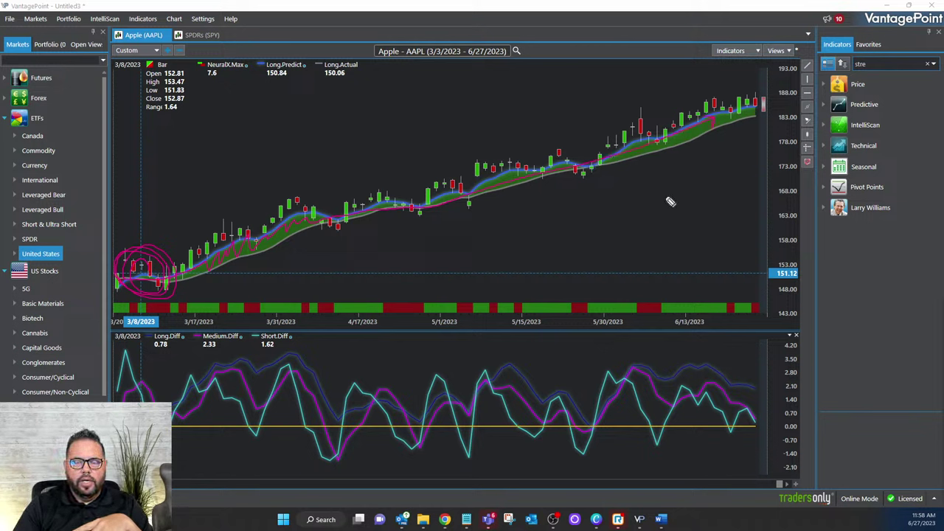
pyautogui.moveTo(566, 160); pyautogui.dragTo(618, 210)
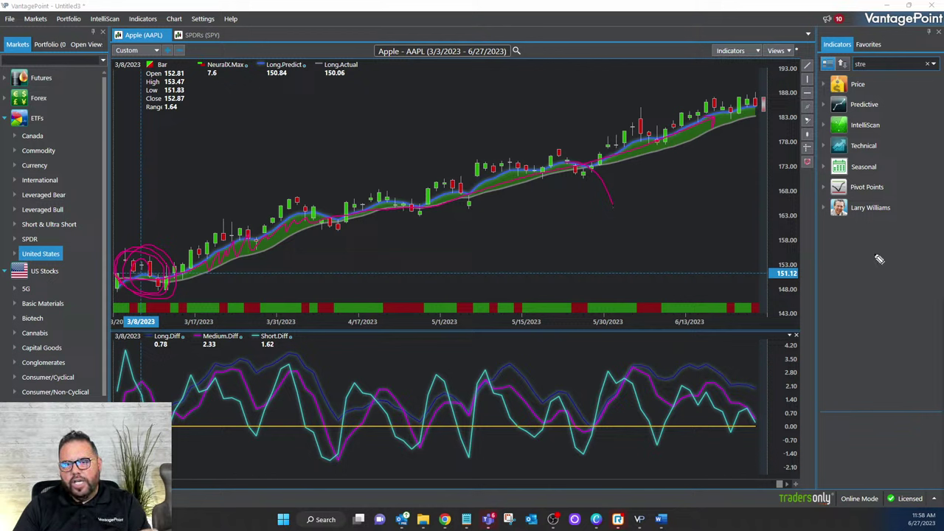
pyautogui.press('Escape')
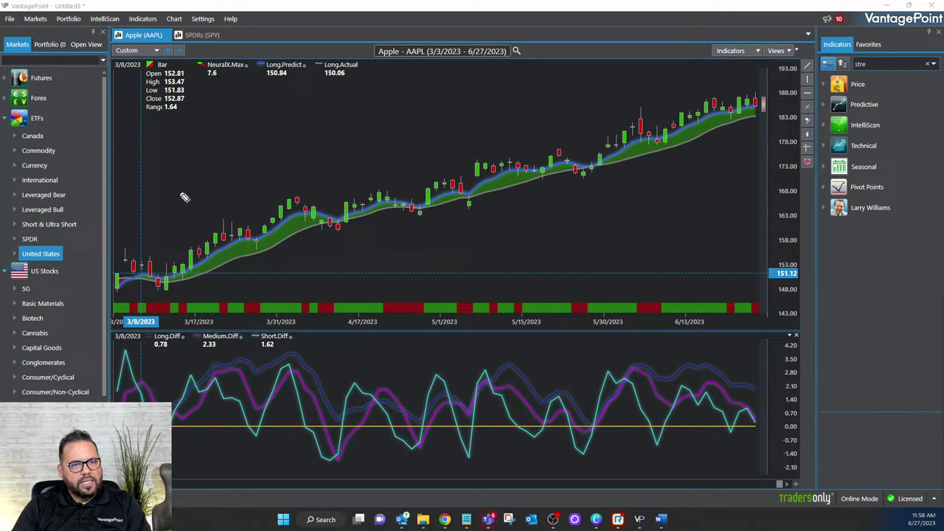
# Handwrite a note, draw and erase a trend line up the prices, and mark the latest June candles.
pyautogui.moveTo(193, 142)
pyautogui.mouseDown()
pyautogui.moveTo(201, 171)
pyautogui.moveTo(209, 153)
pyautogui.moveTo(239, 152)
pyautogui.moveTo(247, 133)
pyautogui.mouseUp()
pyautogui.click(217, 151)
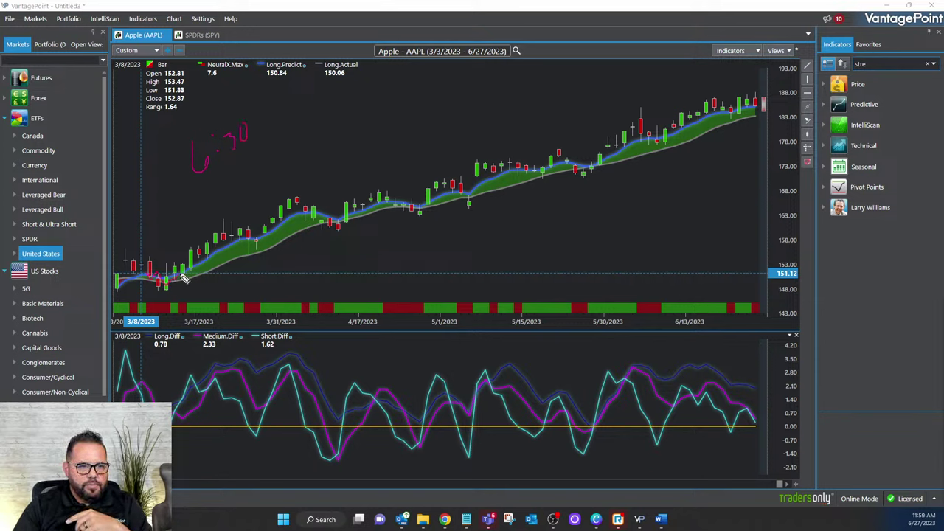
pyautogui.moveTo(184, 277); pyautogui.dragTo(328, 221)
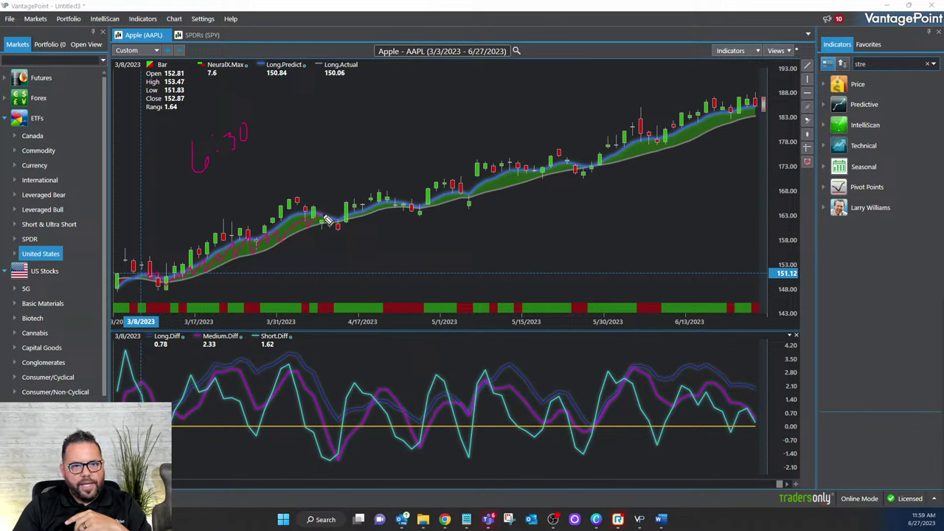
pyautogui.moveTo(189, 264)
pyautogui.mouseDown()
pyautogui.moveTo(683, 120)
pyautogui.moveTo(697, 104)
pyautogui.moveTo(696, 116)
pyautogui.mouseUp()
pyautogui.press('Escape')
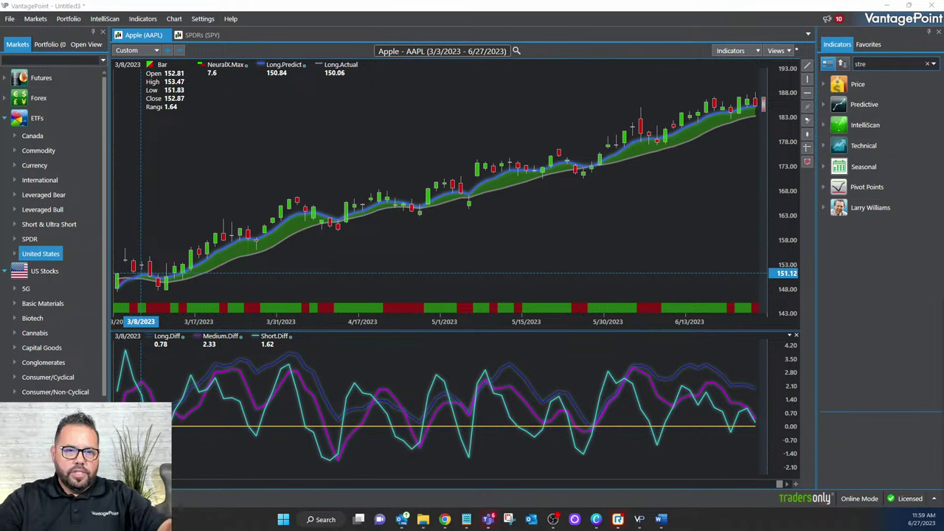
pyautogui.click(756, 110)
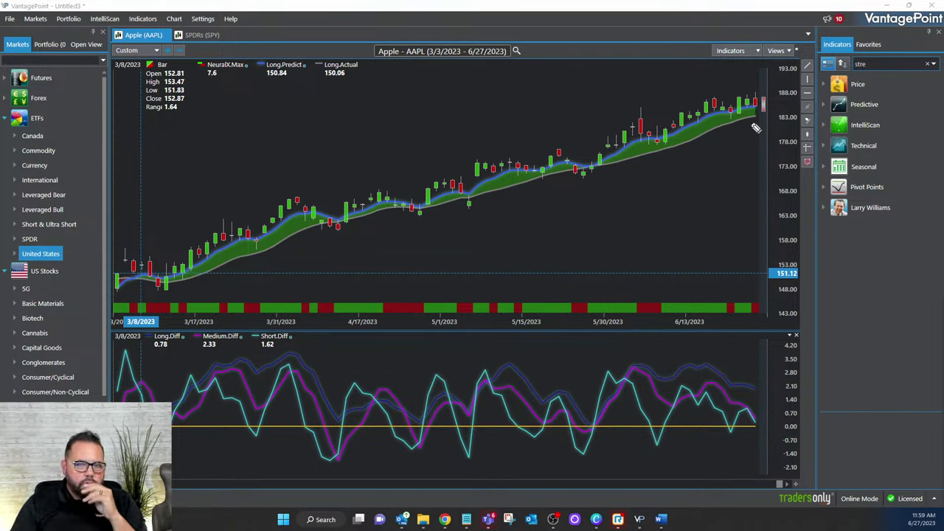
pyautogui.moveTo(754, 118)
pyautogui.mouseDown()
pyautogui.moveTo(757, 301)
pyautogui.moveTo(754, 292)
pyautogui.mouseUp()
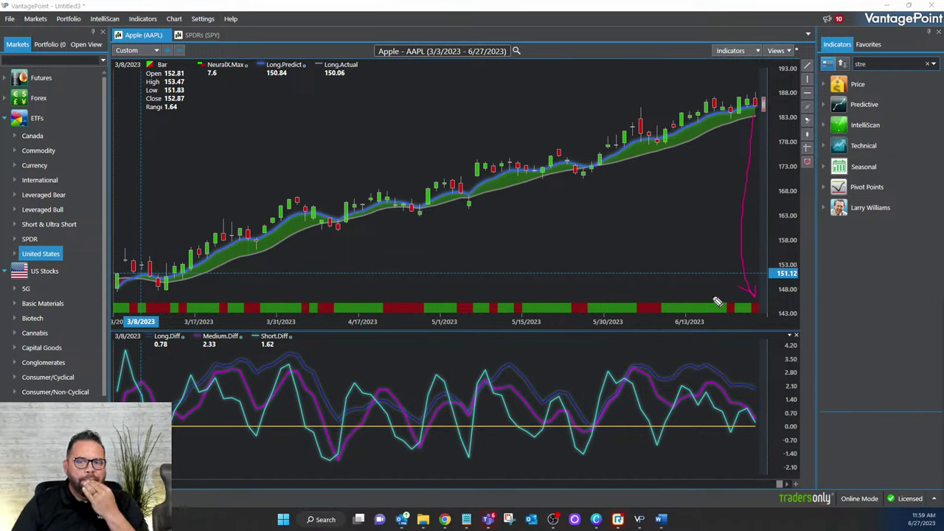
pyautogui.moveTo(744, 309)
pyautogui.mouseDown()
pyautogui.moveTo(754, 315)
pyautogui.moveTo(736, 310)
pyautogui.moveTo(752, 295)
pyautogui.moveTo(759, 306)
pyautogui.mouseUp()
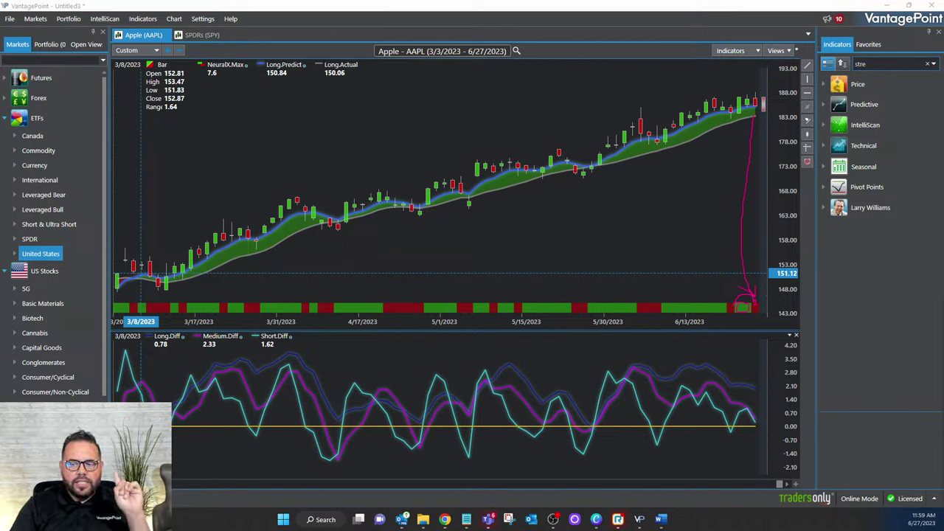
pyautogui.press('Escape')
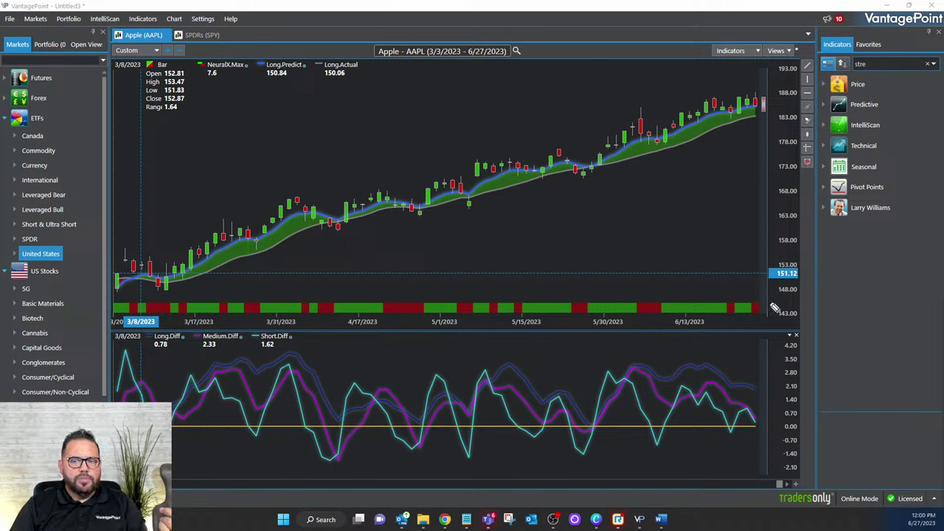
pyautogui.moveTo(773, 298)
pyautogui.mouseDown()
pyautogui.moveTo(261, 293)
pyautogui.moveTo(268, 335)
pyautogui.moveTo(590, 335)
pyautogui.moveTo(786, 317)
pyautogui.moveTo(741, 293)
pyautogui.mouseUp()
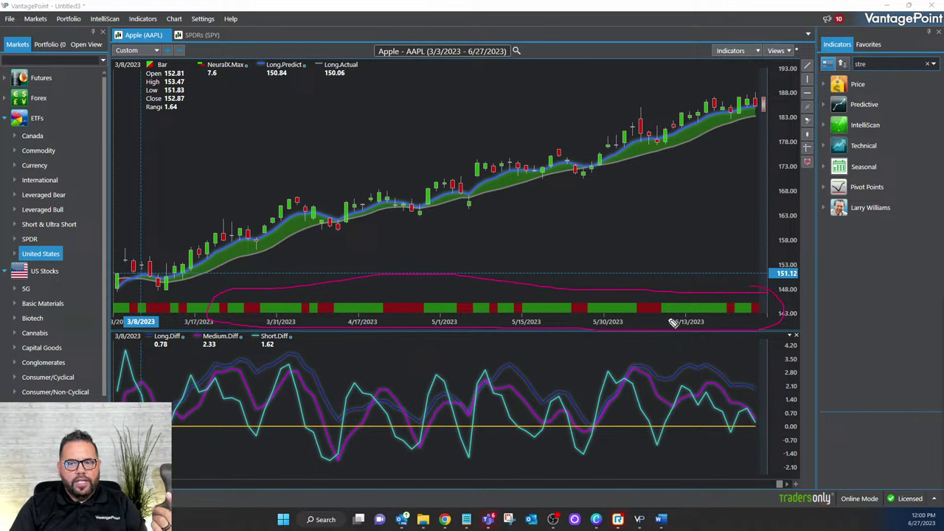
pyautogui.moveTo(672, 324)
pyautogui.mouseDown()
pyautogui.moveTo(673, 310)
pyautogui.moveTo(717, 325)
pyautogui.moveTo(759, 307)
pyautogui.moveTo(755, 322)
pyautogui.mouseUp()
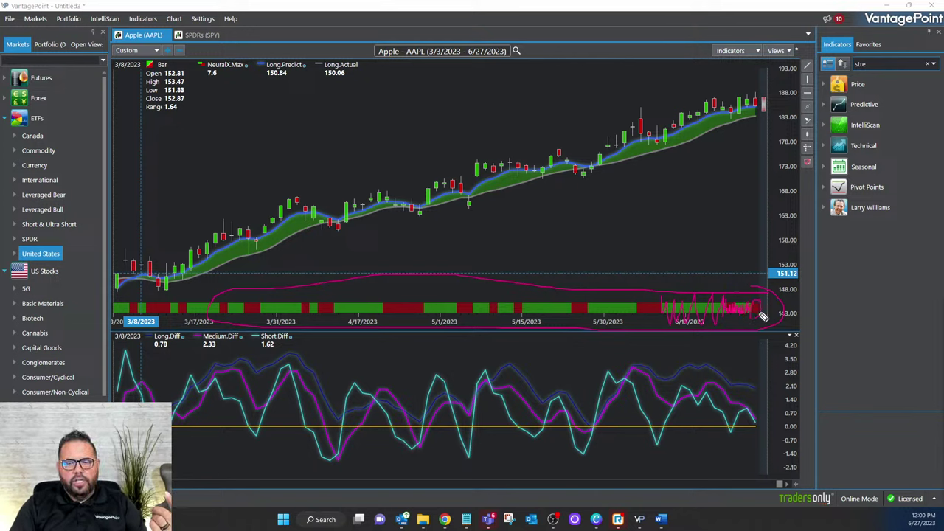
pyautogui.press('Escape')
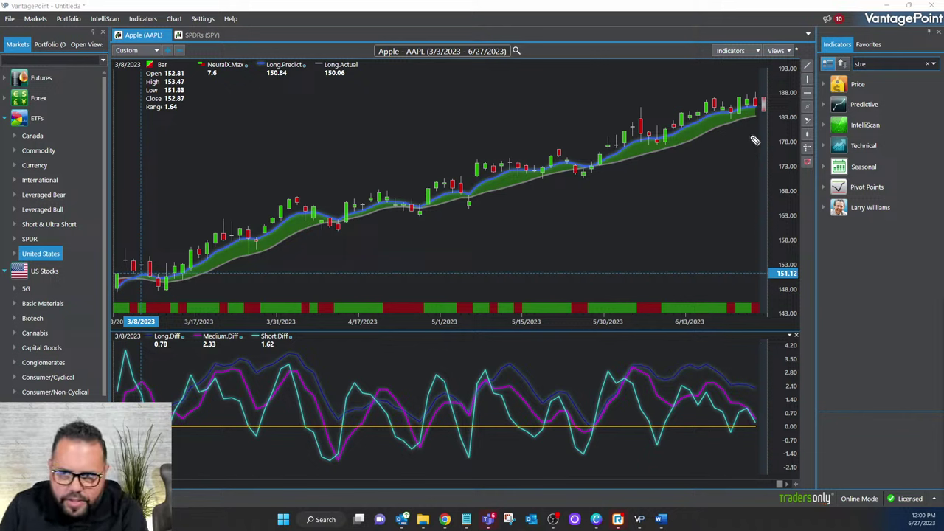
pyautogui.moveTo(761, 113)
pyautogui.mouseDown()
pyautogui.moveTo(760, 124)
pyautogui.moveTo(761, 105)
pyautogui.moveTo(773, 112)
pyautogui.moveTo(752, 118)
pyautogui.mouseUp()
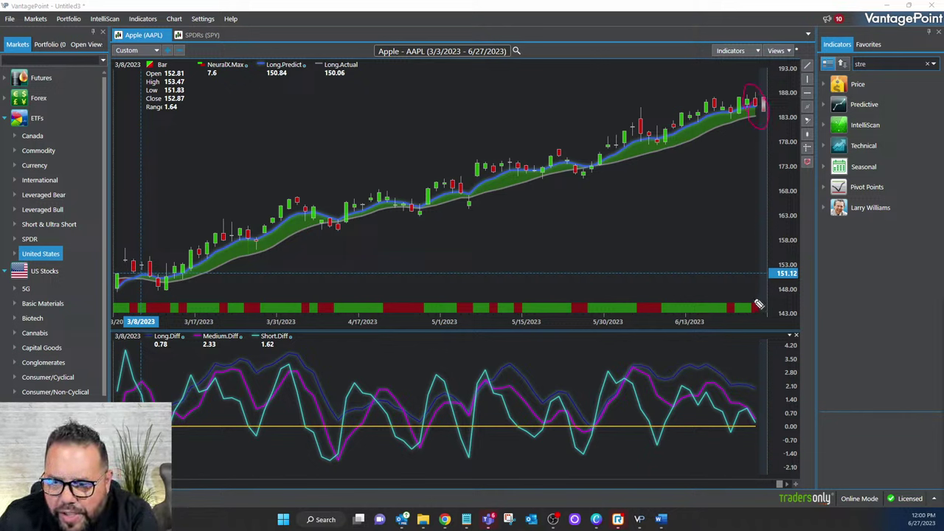
pyautogui.moveTo(759, 303)
pyautogui.mouseDown()
pyautogui.moveTo(758, 322)
pyautogui.moveTo(747, 290)
pyautogui.mouseUp()
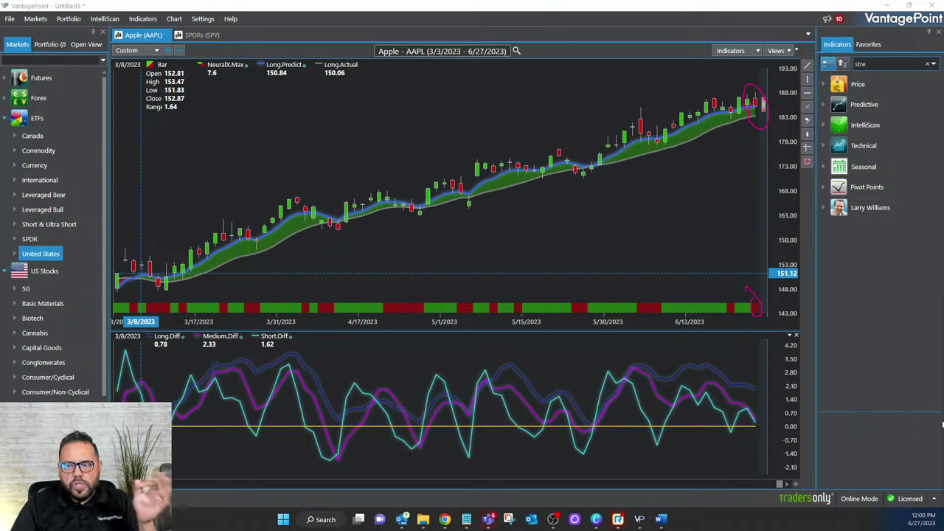
pyautogui.press('Escape')
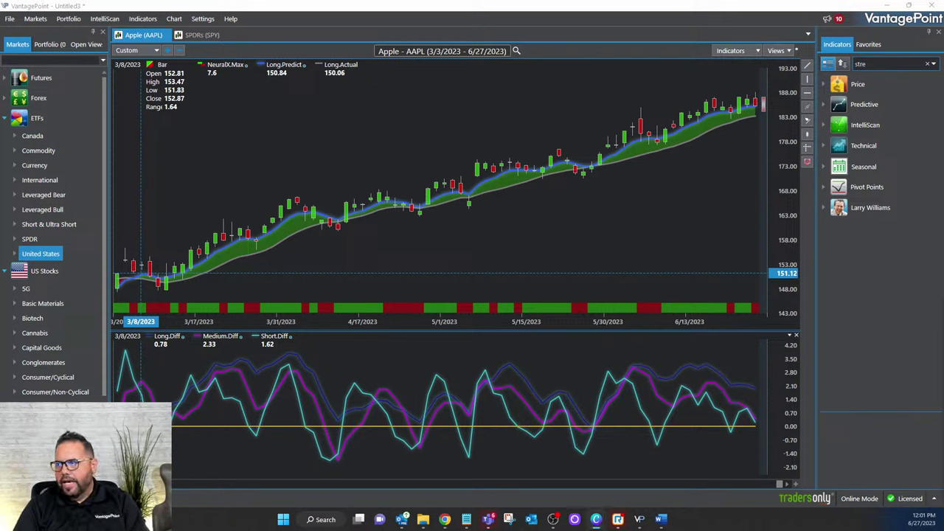
pyautogui.hotkey('alt', 'Tab')
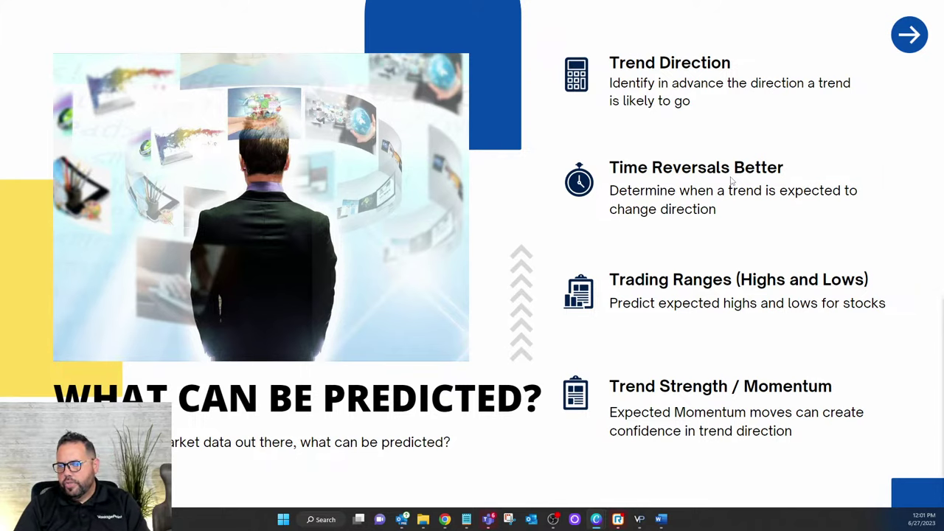
pyautogui.hotkey('alt', 'Tab')
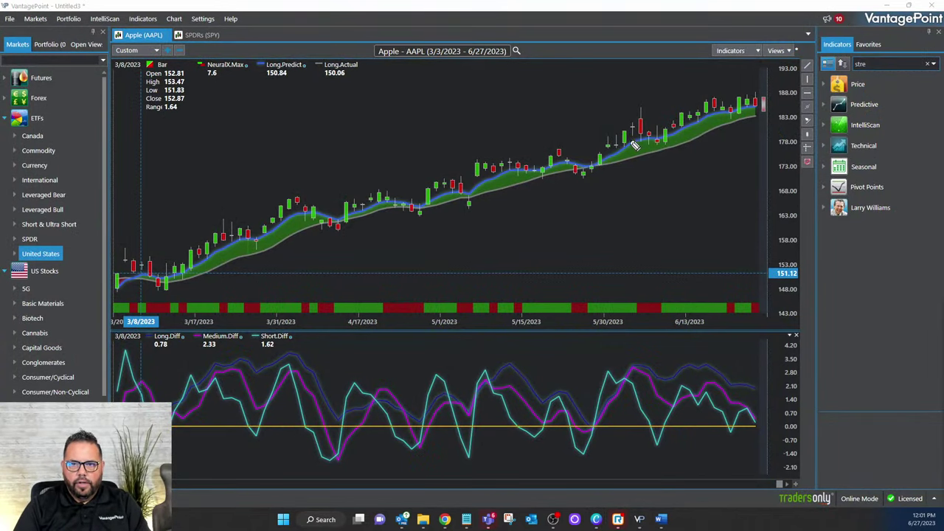
pyautogui.moveTo(149, 270)
pyautogui.mouseDown()
pyautogui.moveTo(130, 283)
pyautogui.moveTo(140, 295)
pyautogui.moveTo(136, 258)
pyautogui.moveTo(146, 275)
pyautogui.mouseUp()
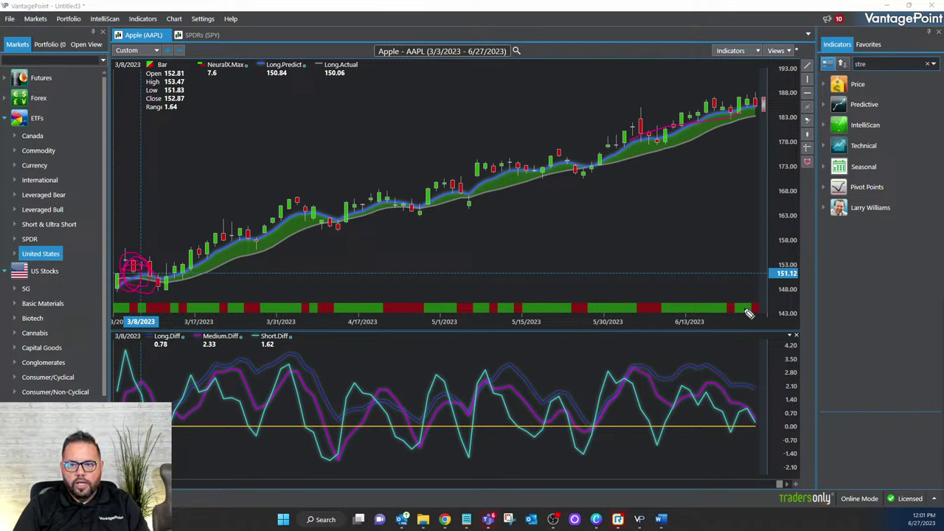
pyautogui.moveTo(767, 307)
pyautogui.mouseDown()
pyautogui.moveTo(714, 304)
pyautogui.moveTo(773, 313)
pyautogui.moveTo(716, 306)
pyautogui.moveTo(763, 320)
pyautogui.moveTo(714, 302)
pyautogui.moveTo(754, 318)
pyautogui.mouseUp()
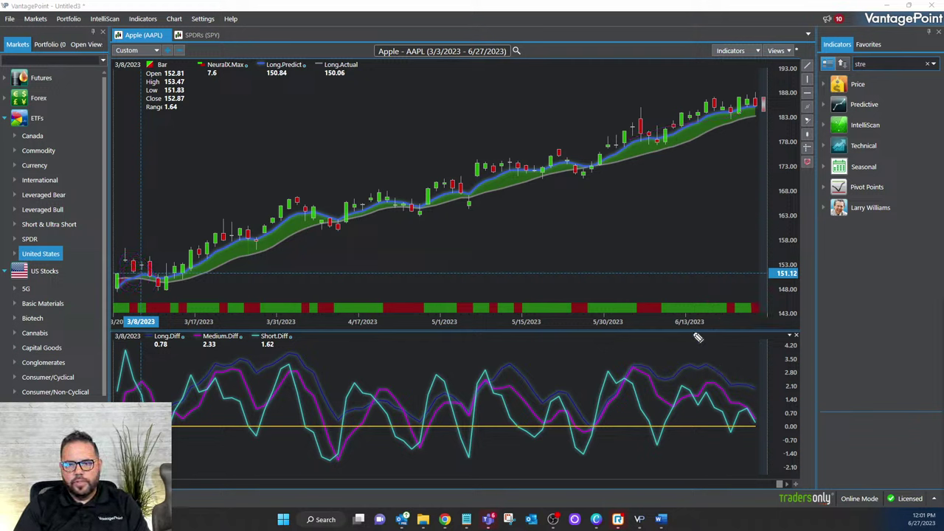
pyautogui.moveTo(733, 347)
pyautogui.mouseDown()
pyautogui.moveTo(472, 322)
pyautogui.moveTo(189, 394)
pyautogui.moveTo(599, 468)
pyautogui.moveTo(627, 343)
pyautogui.moveTo(243, 358)
pyautogui.moveTo(716, 476)
pyautogui.moveTo(366, 343)
pyautogui.moveTo(320, 442)
pyautogui.moveTo(742, 408)
pyautogui.mouseUp()
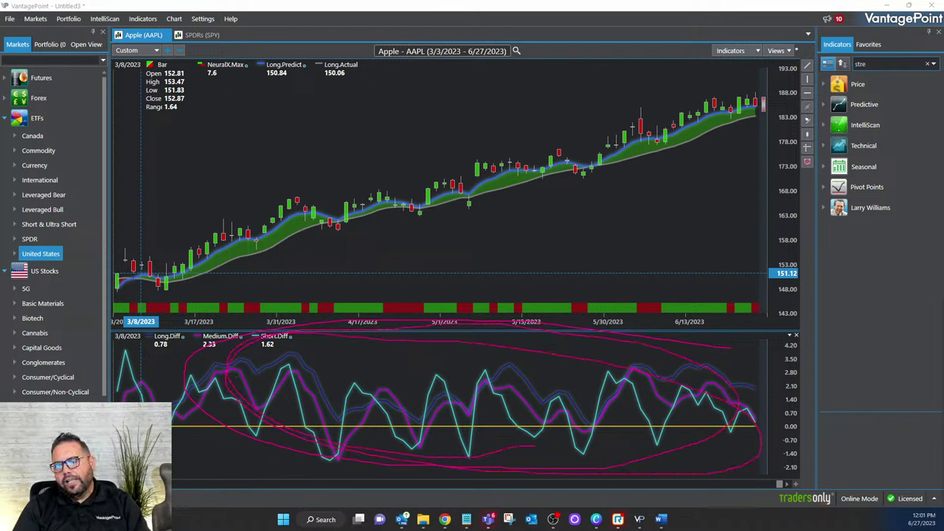
pyautogui.press('Escape')
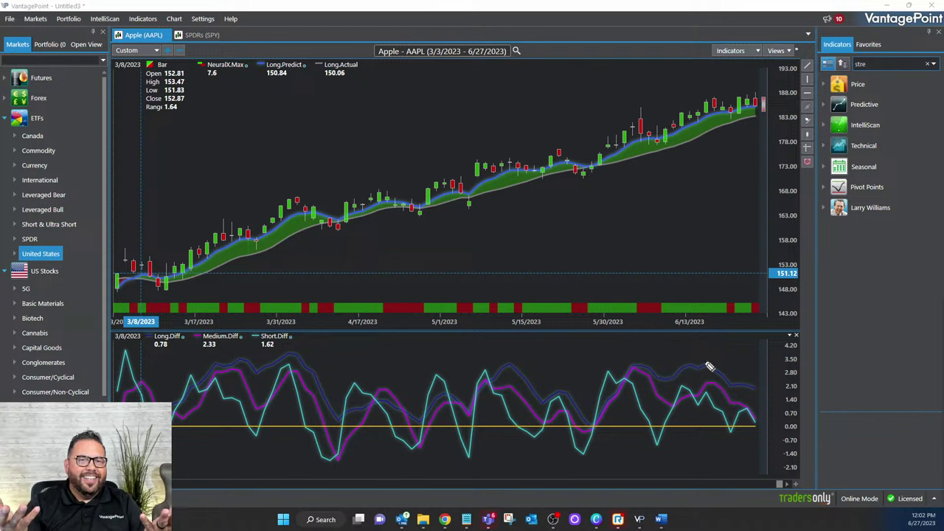
pyautogui.moveTo(701, 363); pyautogui.dragTo(762, 387)
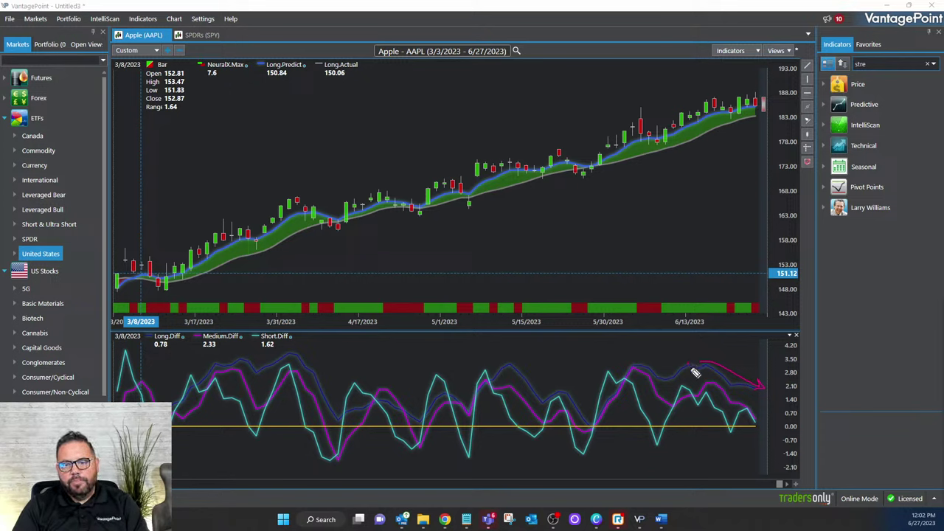
pyautogui.moveTo(692, 364); pyautogui.dragTo(683, 329)
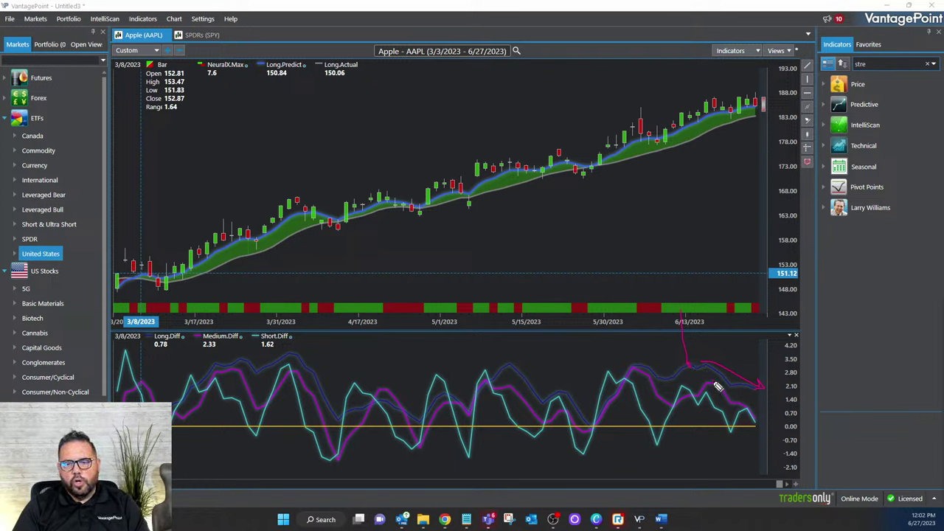
pyautogui.moveTo(708, 365); pyautogui.dragTo(707, 304)
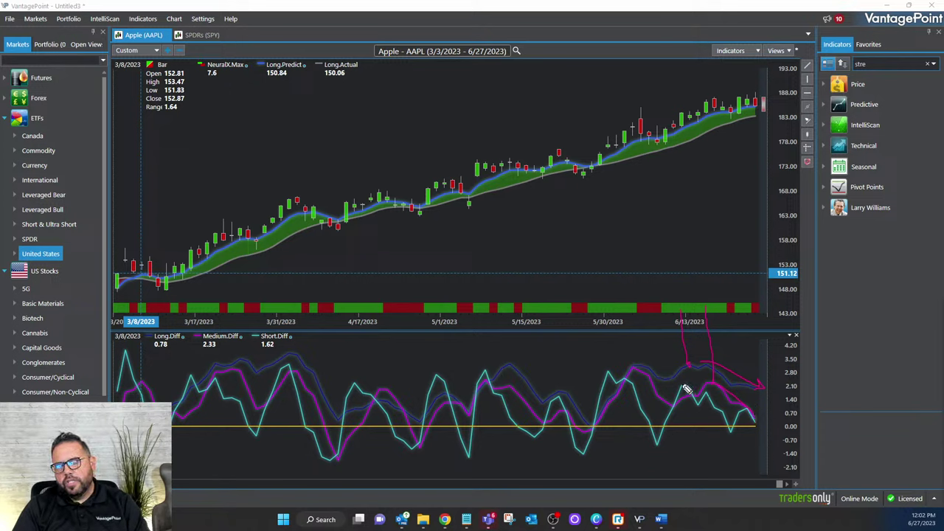
pyautogui.moveTo(710, 397); pyautogui.dragTo(791, 427)
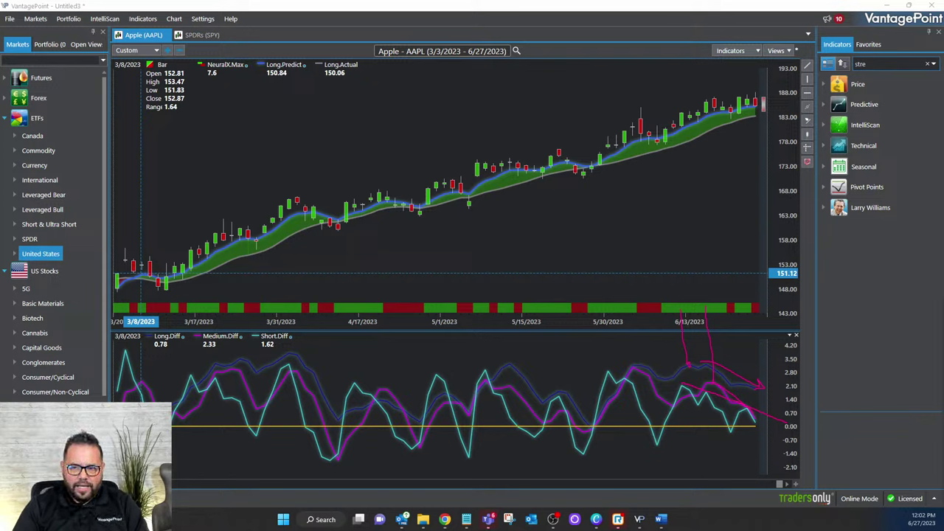
pyautogui.press('e')
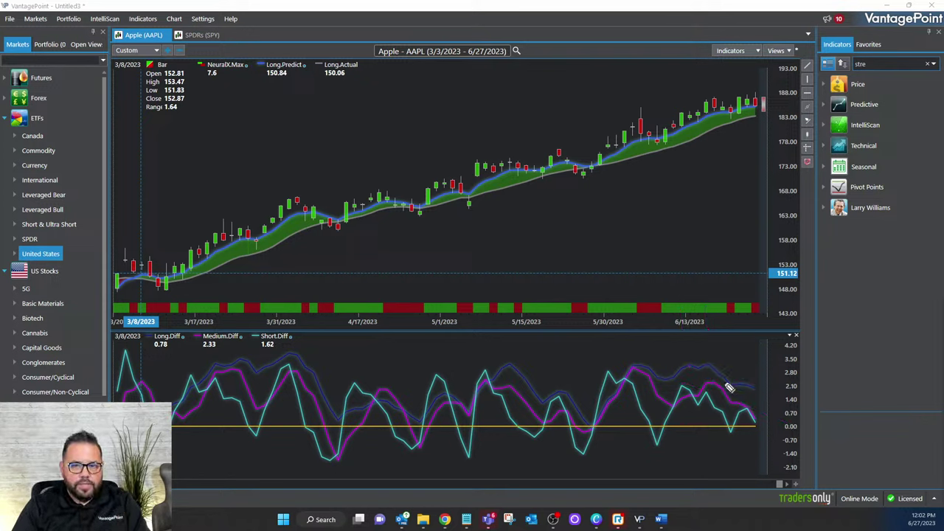
pyautogui.moveTo(744, 375)
pyautogui.mouseDown()
pyautogui.moveTo(757, 377)
pyautogui.moveTo(752, 401)
pyautogui.moveTo(738, 394)
pyautogui.moveTo(742, 422)
pyautogui.mouseUp()
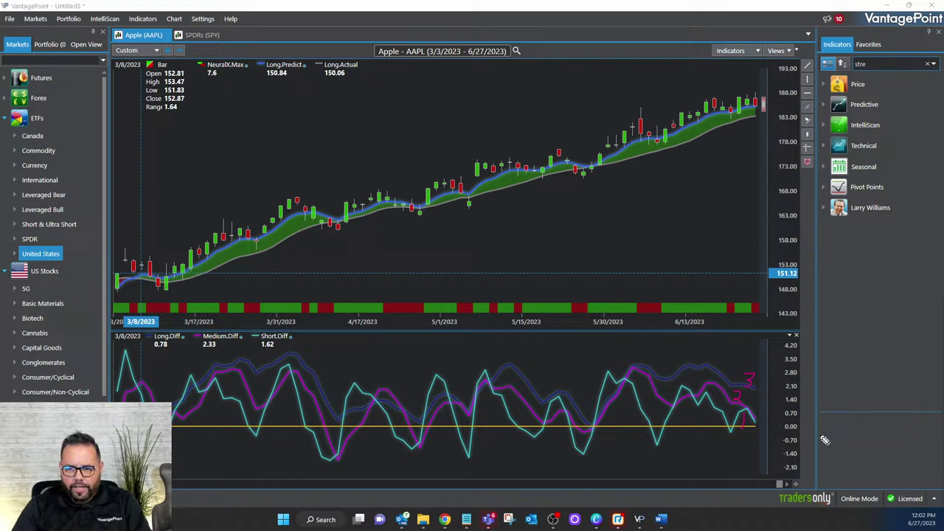
pyautogui.press('Escape')
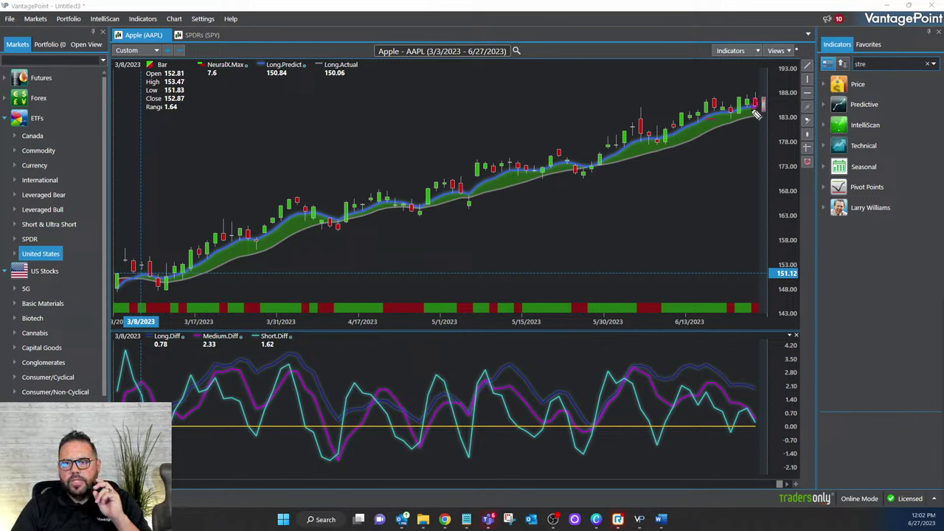
pyautogui.moveTo(760, 302)
pyautogui.mouseDown()
pyautogui.moveTo(759, 321)
pyautogui.moveTo(760, 304)
pyautogui.mouseUp()
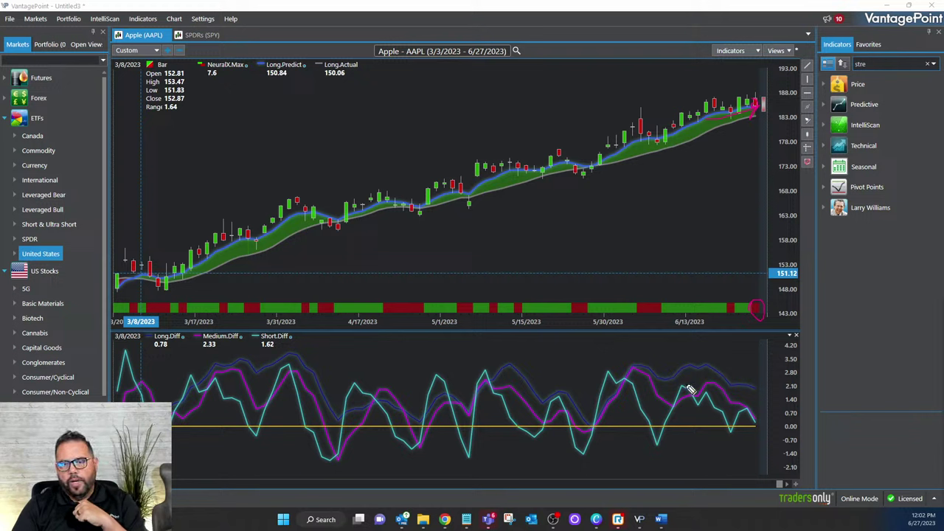
pyautogui.moveTo(720, 366); pyautogui.dragTo(771, 408)
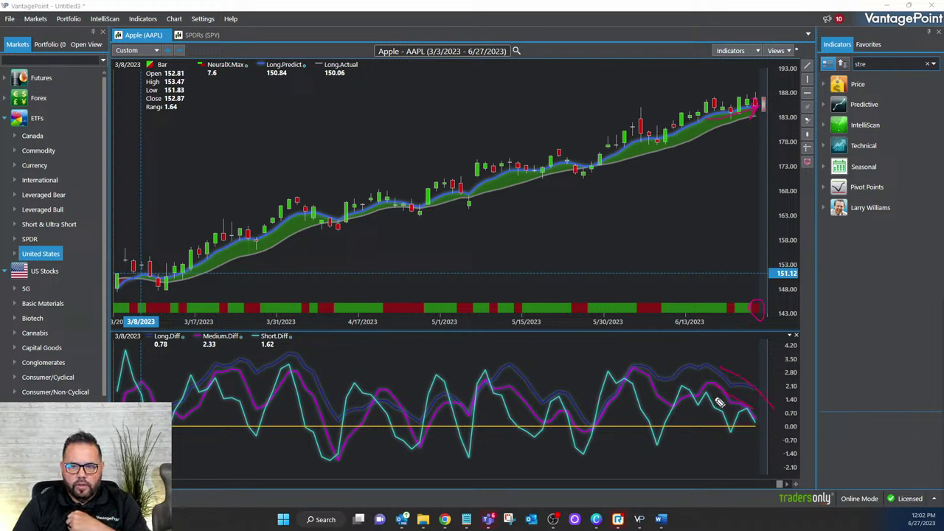
pyautogui.moveTo(714, 399); pyautogui.dragTo(752, 413)
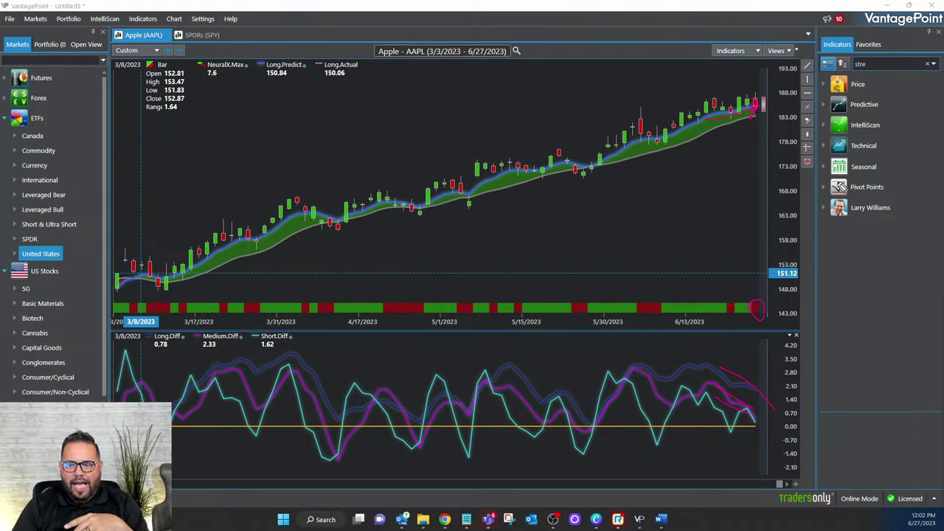
pyautogui.press('e')
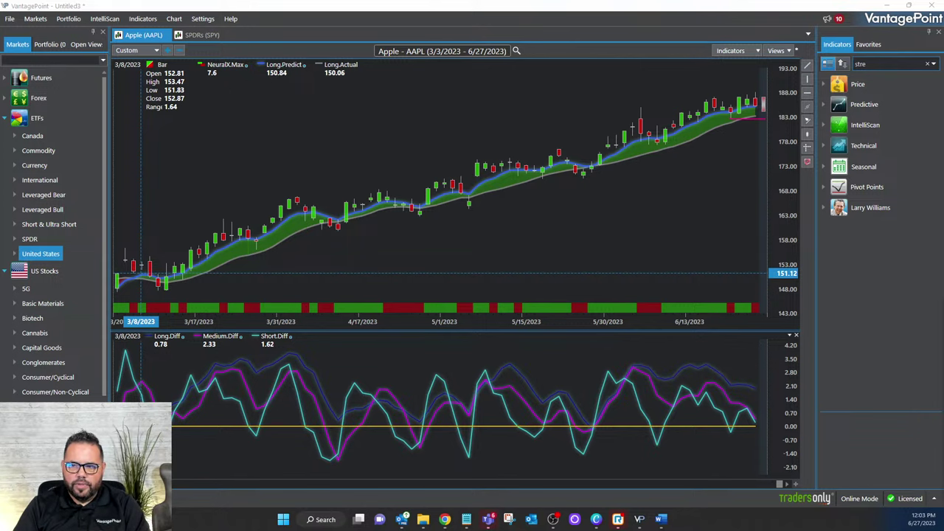
# Switch the period to 3 Months then 3 Weeks (6/6–6/27/2023) and box the 6/27 forecast bar.
pyautogui.click(167, 51)
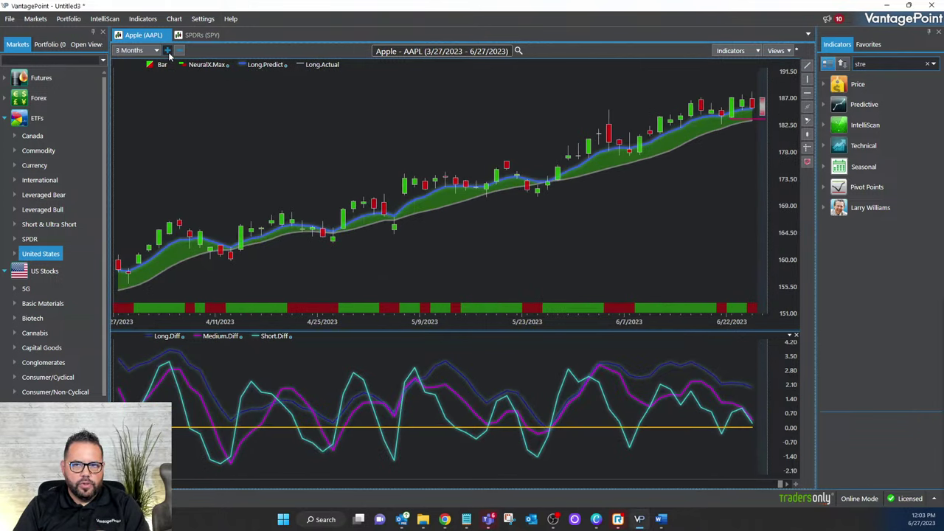
pyautogui.click(167, 51)
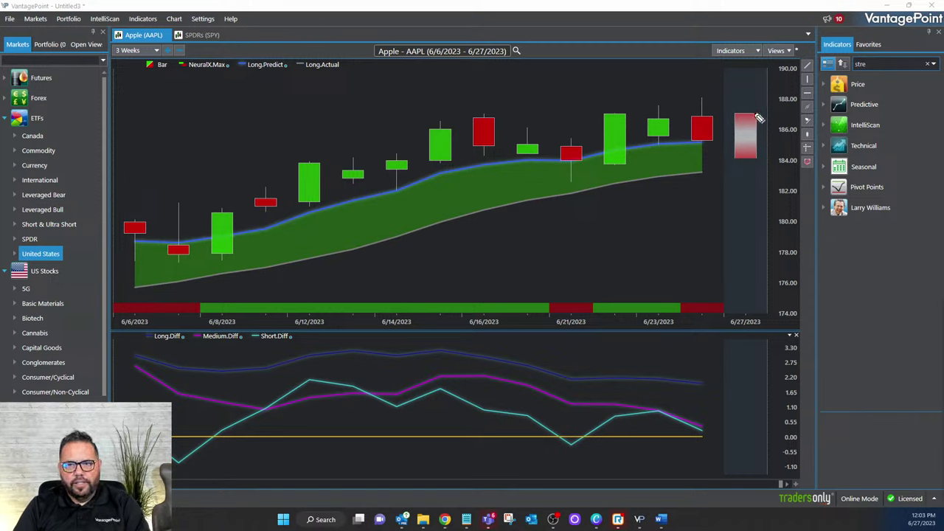
pyautogui.moveTo(753, 109)
pyautogui.mouseDown()
pyautogui.moveTo(736, 109)
pyautogui.moveTo(731, 124)
pyautogui.moveTo(733, 156)
pyautogui.moveTo(756, 169)
pyautogui.moveTo(764, 112)
pyautogui.moveTo(749, 111)
pyautogui.mouseUp()
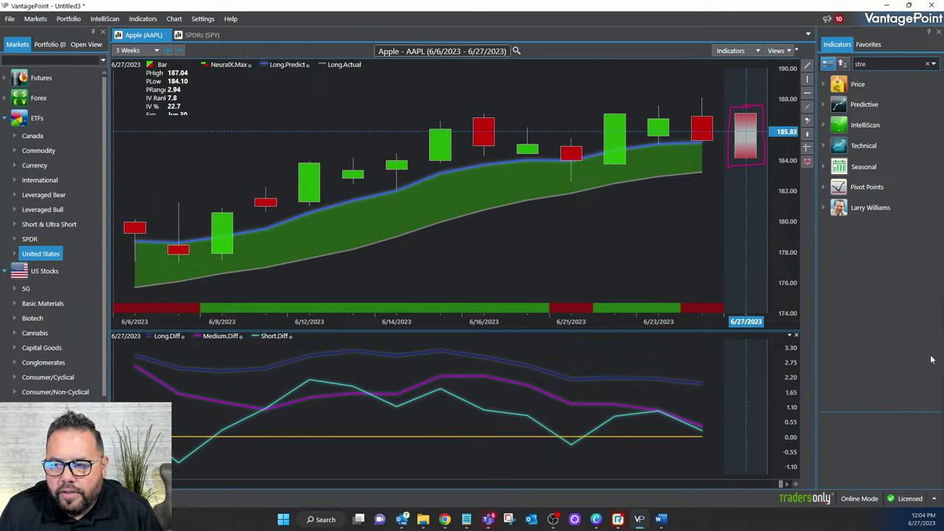
# Draw a pink line from the forecast bar to the 187.04 PHigh readout, then open Chrome.
pyautogui.moveTo(723, 118); pyautogui.dragTo(194, 71)
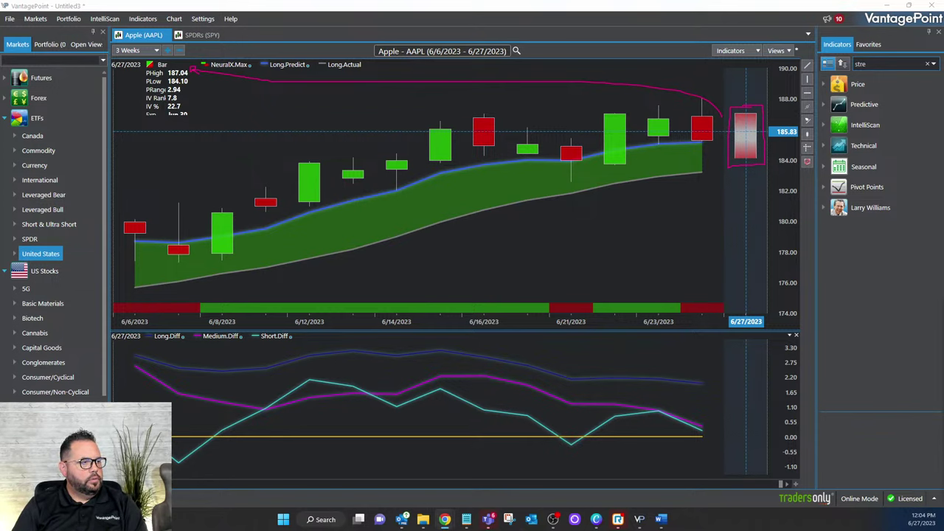
pyautogui.click(444, 519)
# Search Google for 'apple stock', note the 187.10 USD price, then close the browser.
pyautogui.click(417, 288)
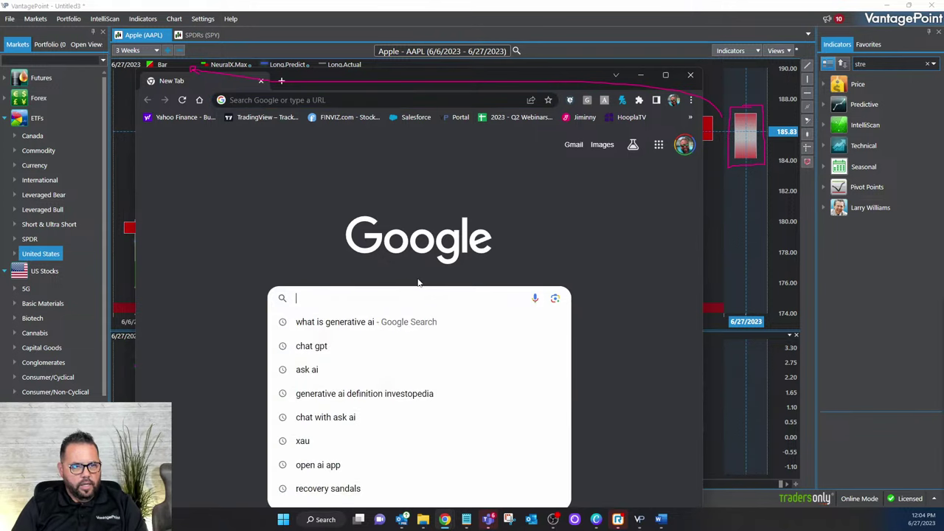
pyautogui.write('apple st')
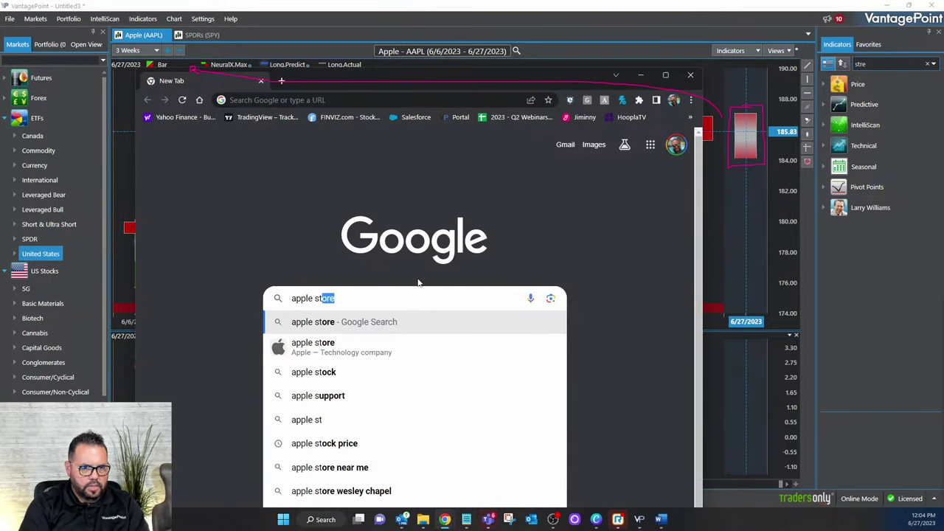
pyautogui.write('ock')
pyautogui.press('Return')
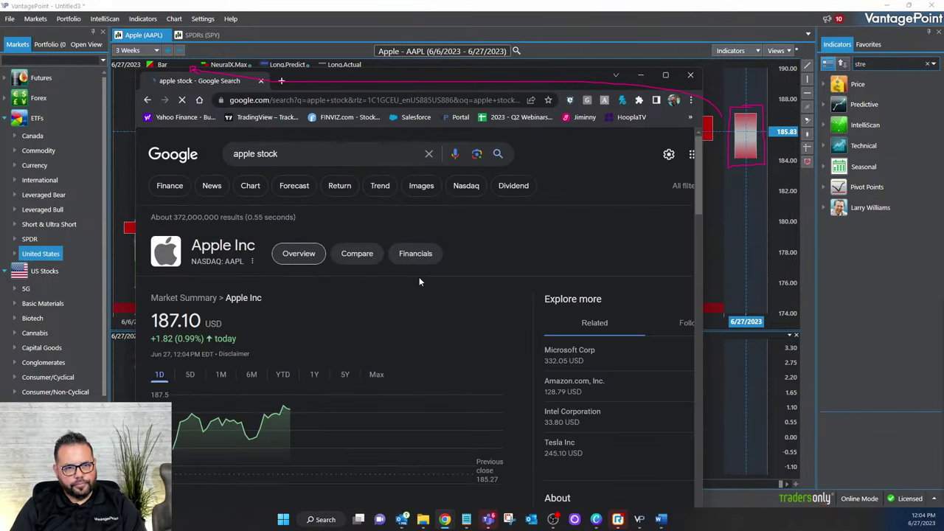
pyautogui.scroll(-2, 443, 303)
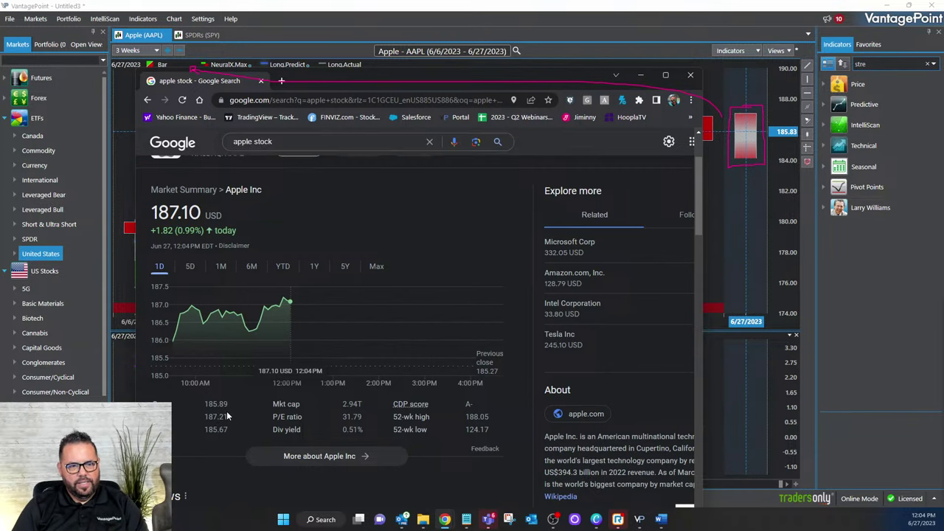
pyautogui.click(690, 74)
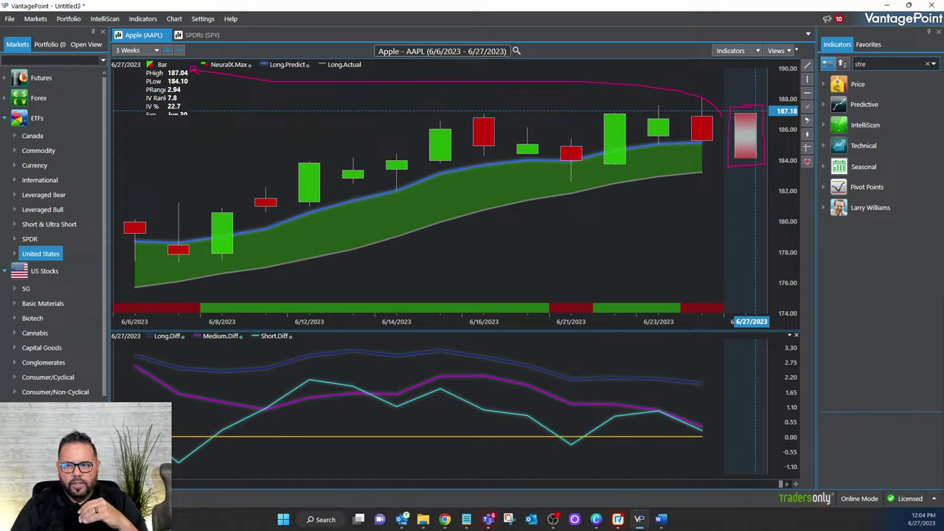
# Clear the line and box annotations from the chart, then bring back the Apple stock search results.
pyautogui.press('Escape')
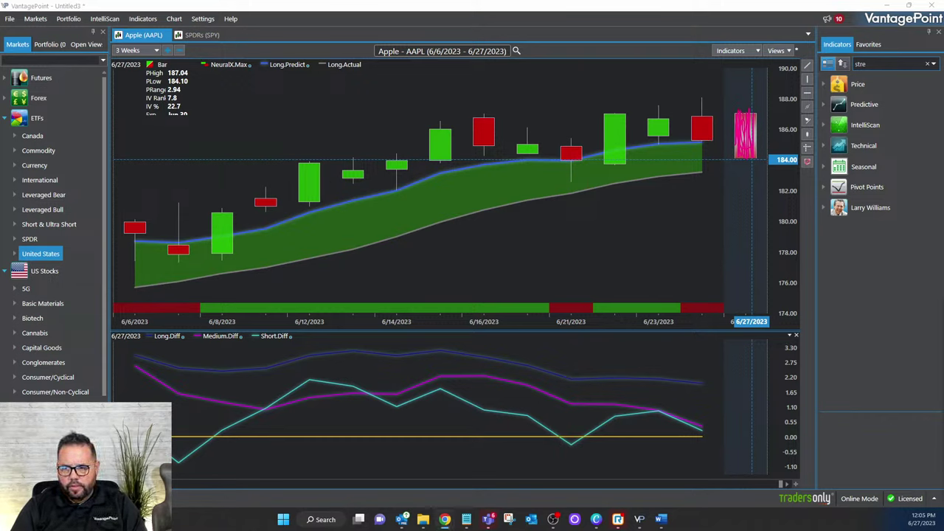
pyautogui.moveTo(446, 523)
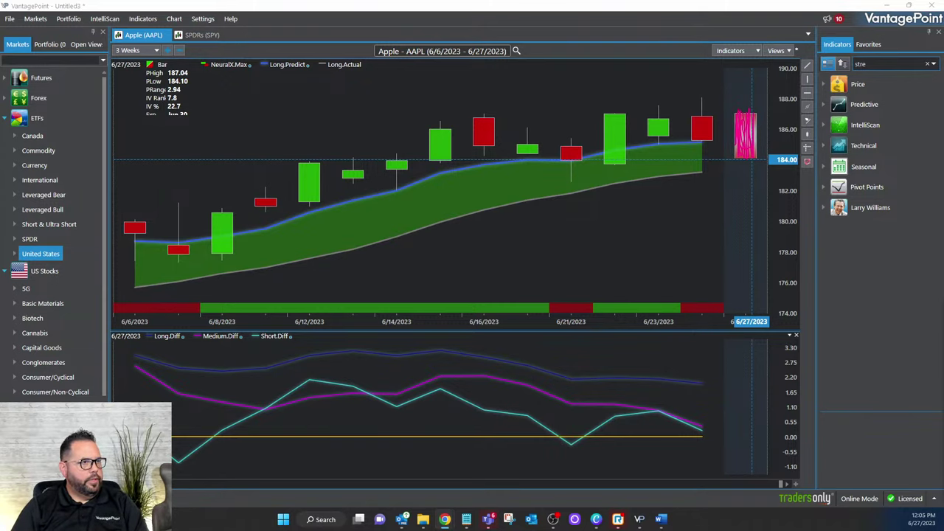
pyautogui.click(445, 520)
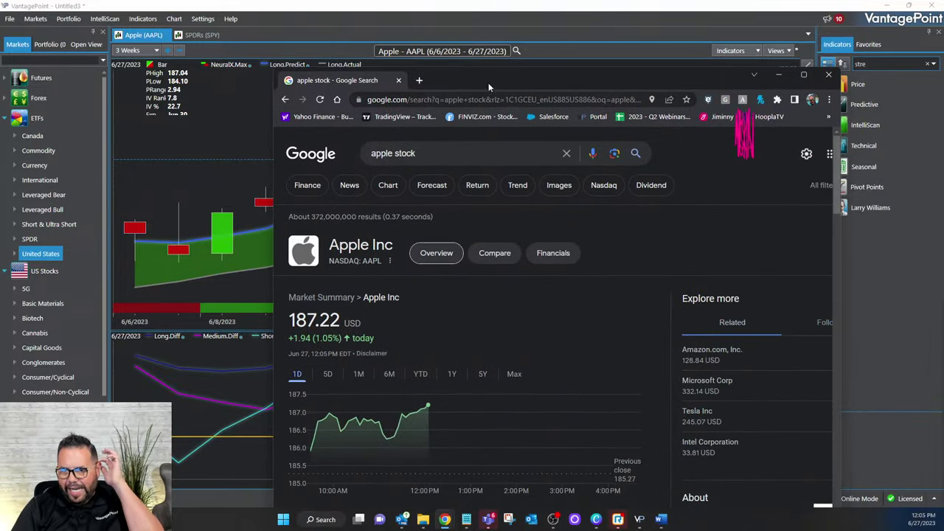
# Move the browser aside to compare Apple's 187.22 USD price with the chart, then dismiss it.
pyautogui.moveTo(515, 72); pyautogui.dragTo(254, 117)
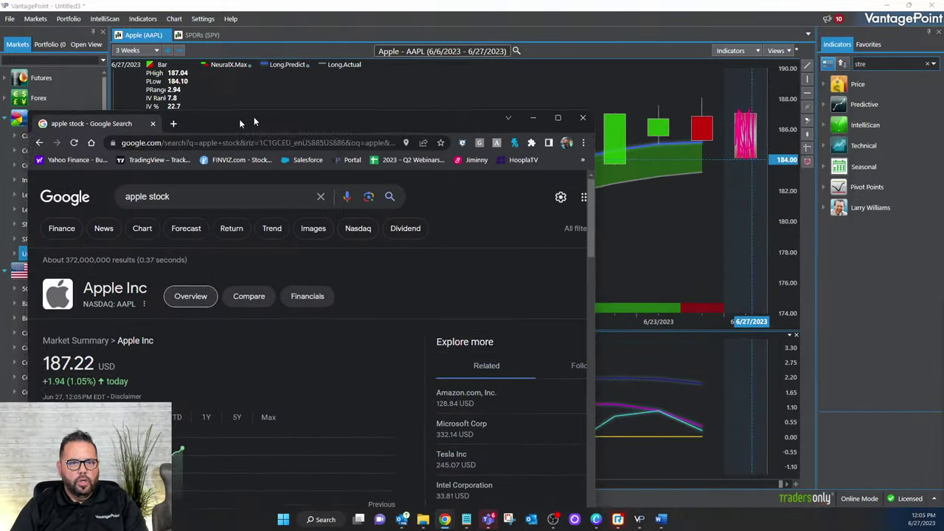
pyautogui.click(532, 118)
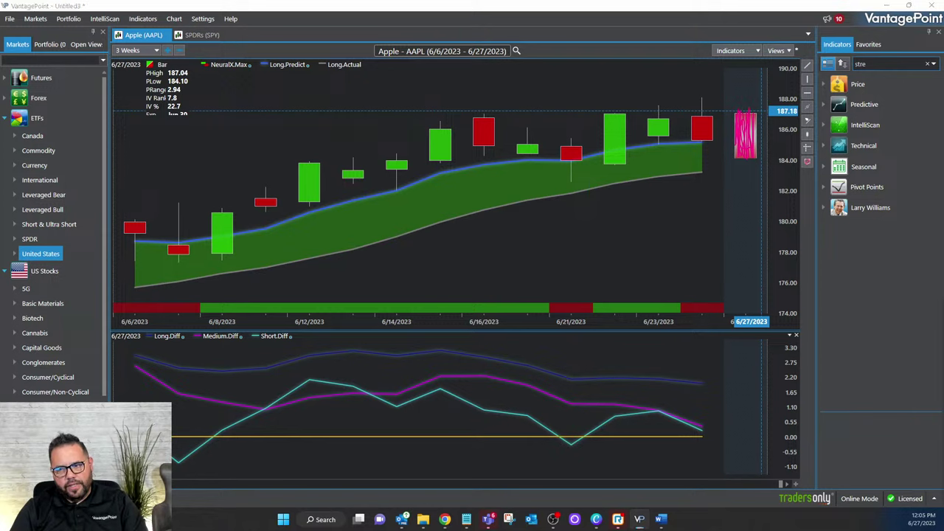
# Circle the latest red AAPL candle with the pen, then erase all pen marks from the chart.
pyautogui.moveTo(450, 203)
pyautogui.mouseDown()
pyautogui.moveTo(615, 185)
pyautogui.moveTo(702, 152)
pyautogui.mouseUp()
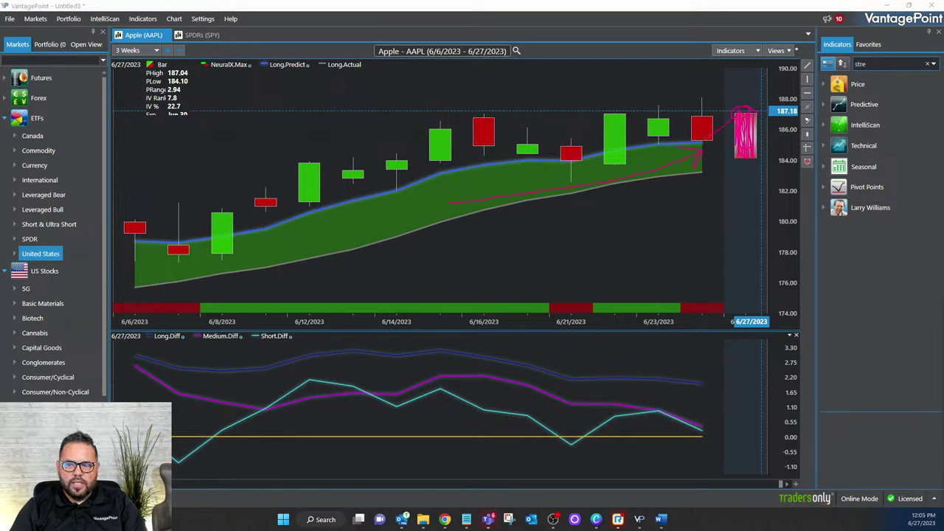
pyautogui.press('Escape')
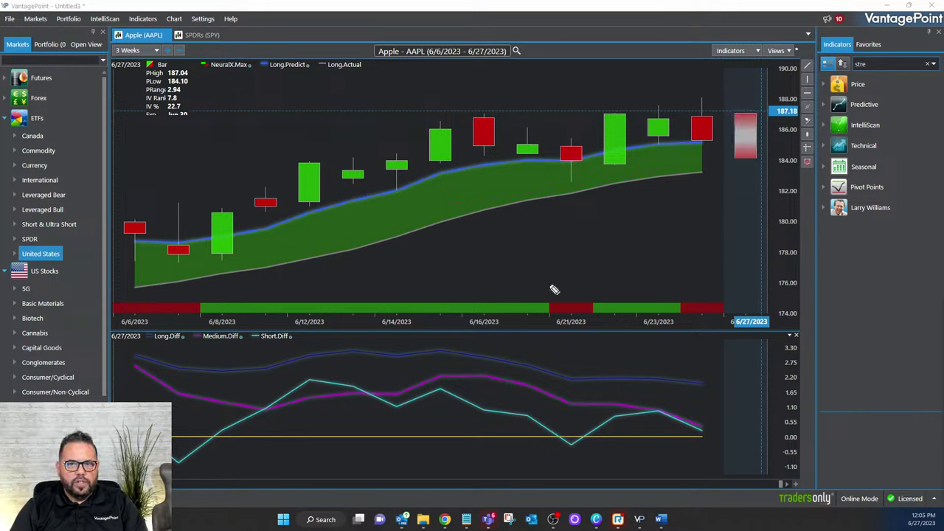
pyautogui.moveTo(716, 120)
pyautogui.mouseDown()
pyautogui.moveTo(701, 130)
pyautogui.moveTo(719, 131)
pyautogui.moveTo(674, 159)
pyautogui.moveTo(755, 118)
pyautogui.moveTo(746, 119)
pyautogui.mouseUp()
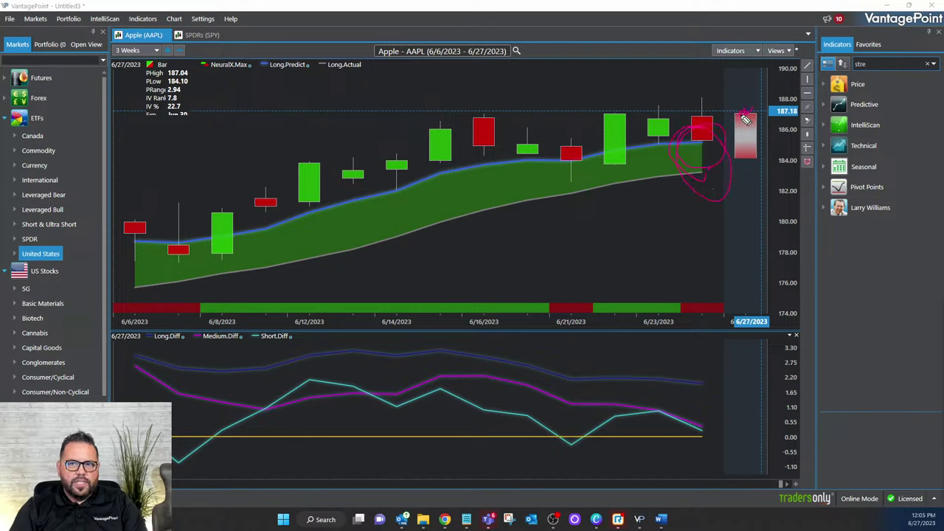
pyautogui.moveTo(708, 144)
pyautogui.mouseDown()
pyautogui.moveTo(717, 160)
pyautogui.moveTo(701, 148)
pyautogui.mouseUp()
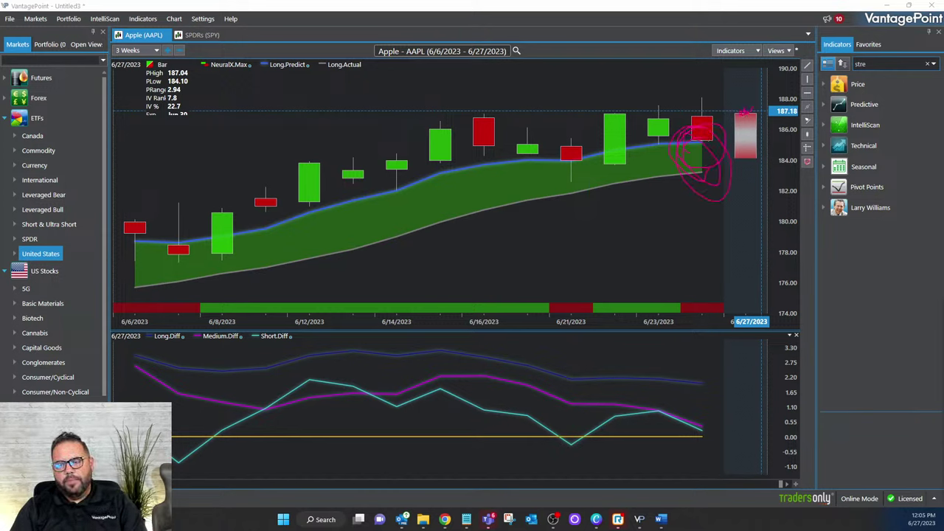
pyautogui.press('Escape')
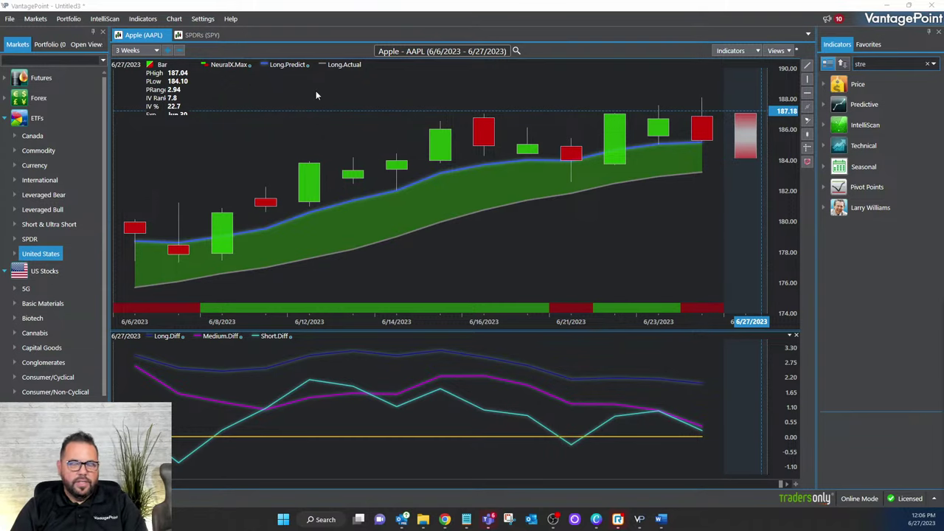
# Switch to the SPY chart, limit it to 1 Month, and apply the Short Term Crossover view.
pyautogui.click(197, 36)
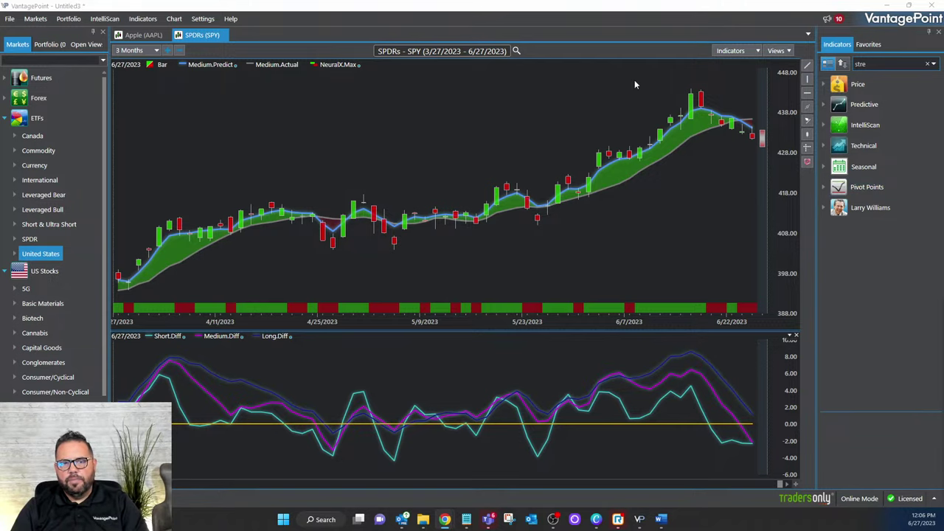
pyautogui.click(168, 51)
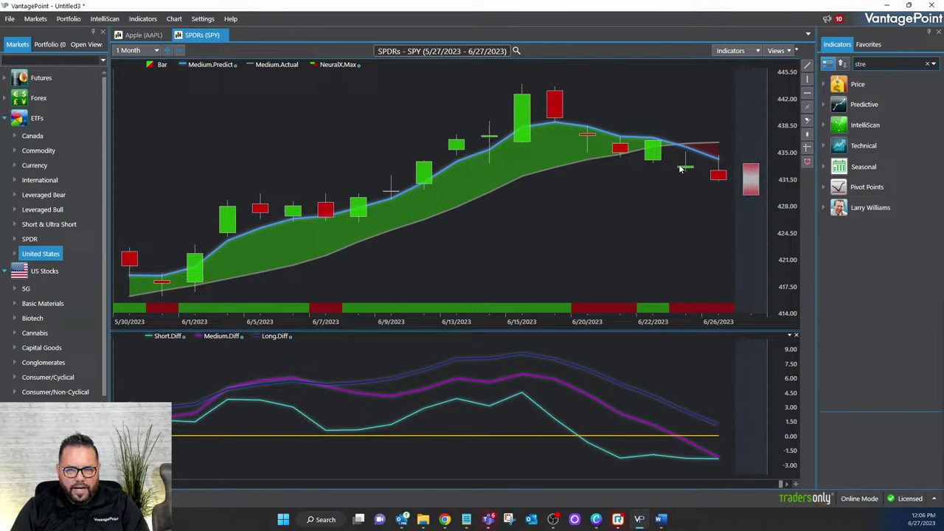
pyautogui.moveTo(683, 152)
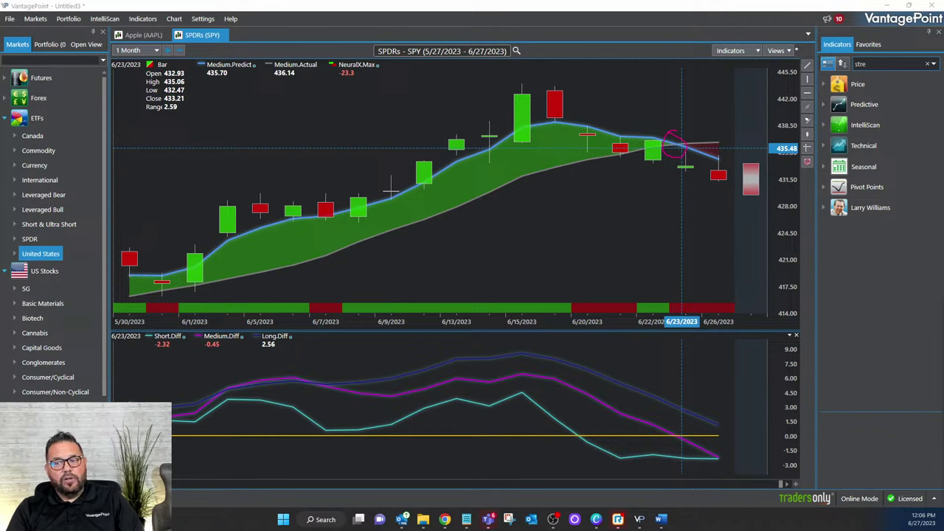
pyautogui.click(778, 51)
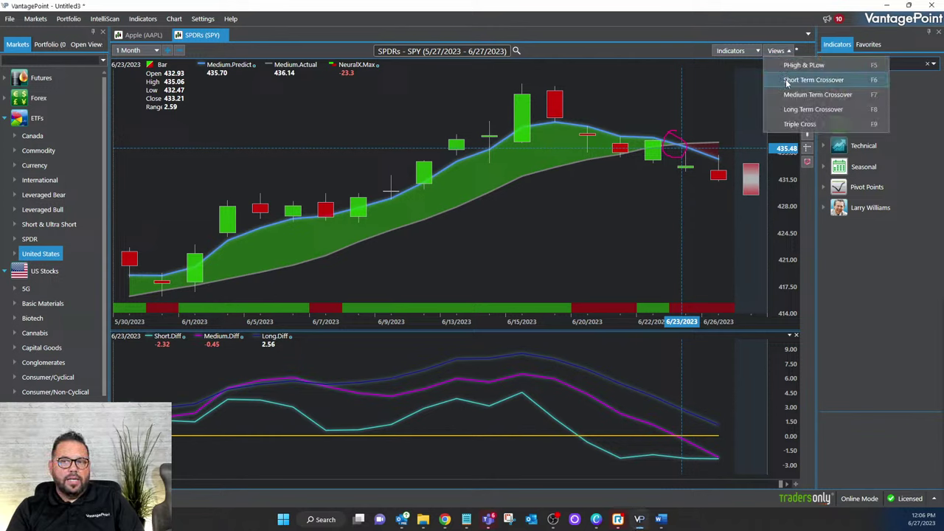
pyautogui.click(787, 80)
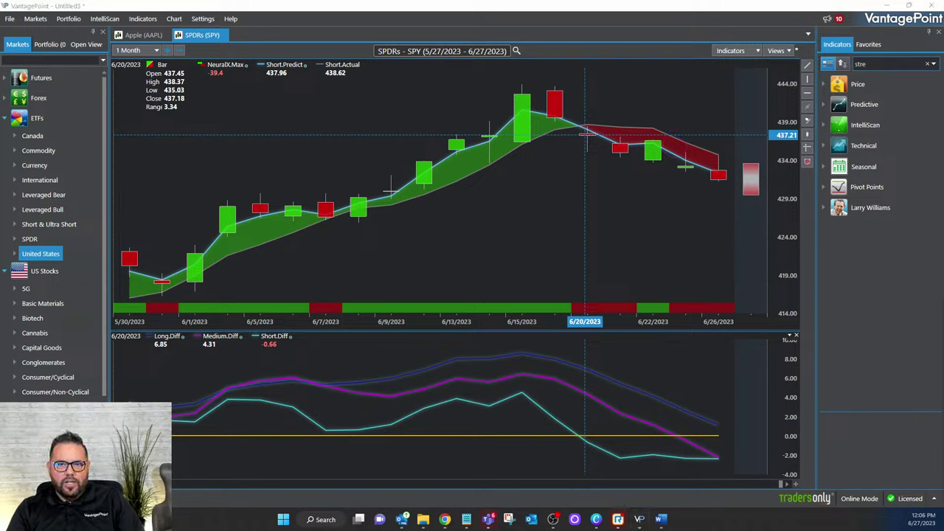
# Draw a trend line from 6/20 to the last SPY candle, get its ProfitCalc estimate, then delete it.
pyautogui.click(807, 66)
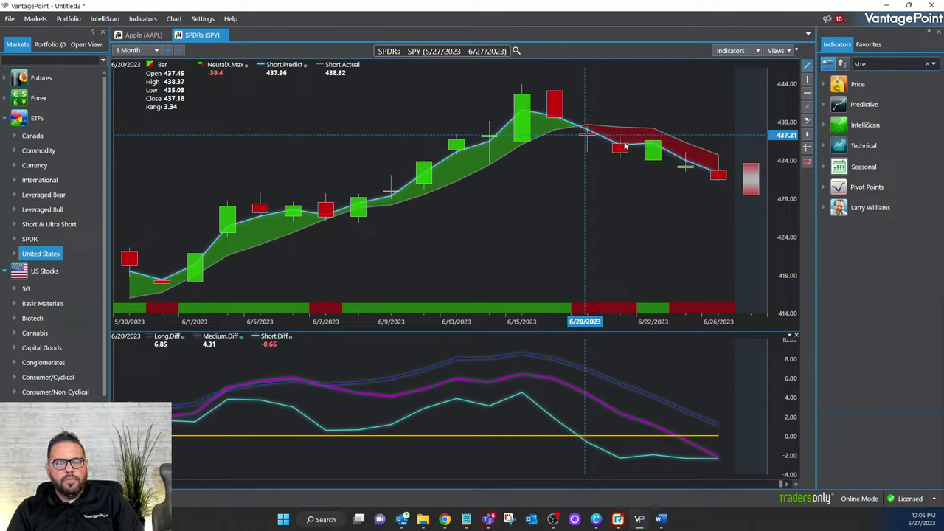
pyautogui.moveTo(621, 146); pyautogui.dragTo(719, 178)
pyautogui.rightClick(721, 185)
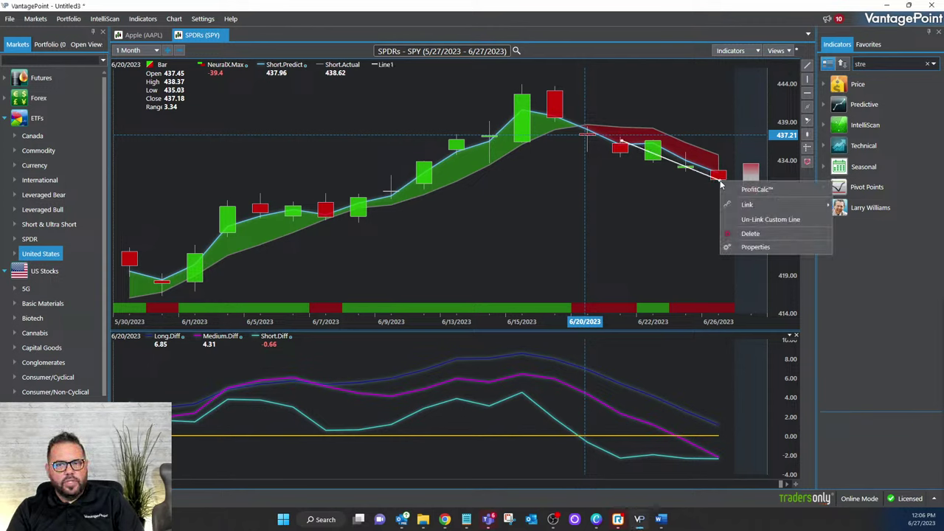
pyautogui.click(756, 198)
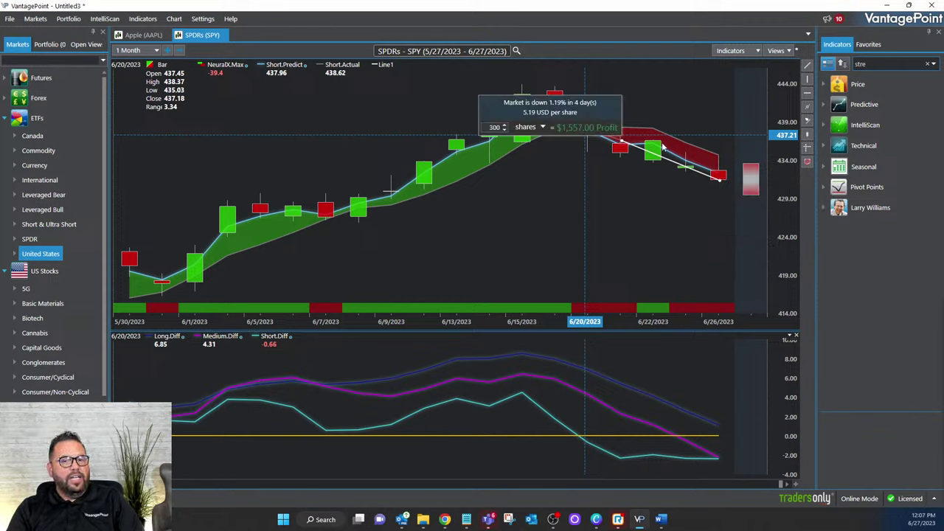
pyautogui.moveTo(580, 113); pyautogui.dragTo(536, 234)
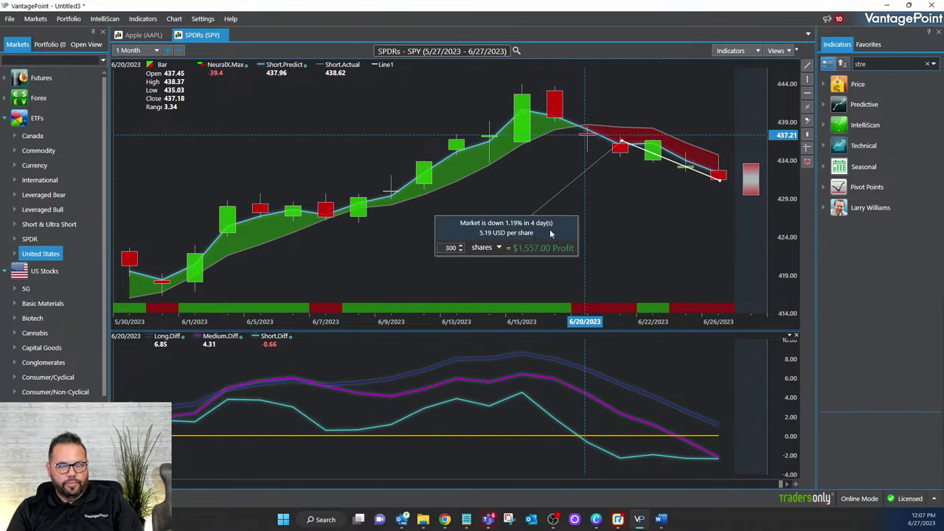
pyautogui.press('Delete')
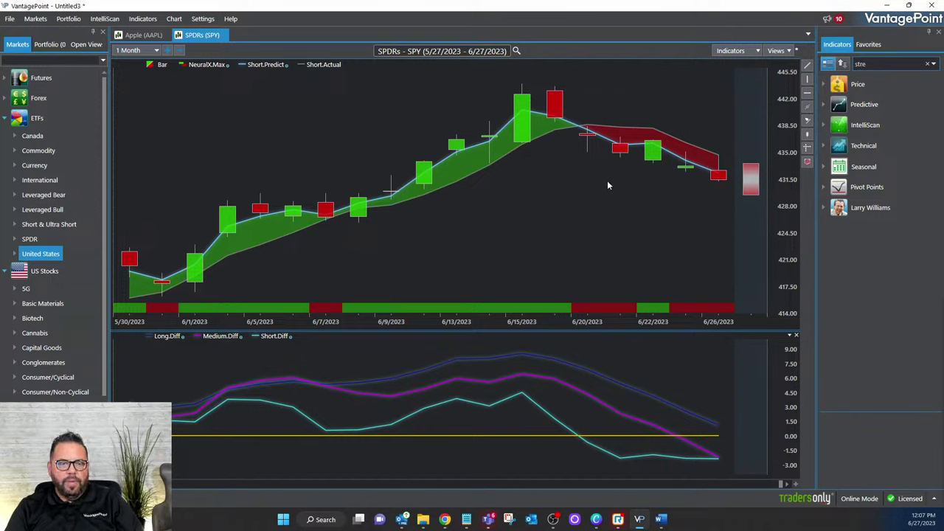
pyautogui.rightClick(424, 244)
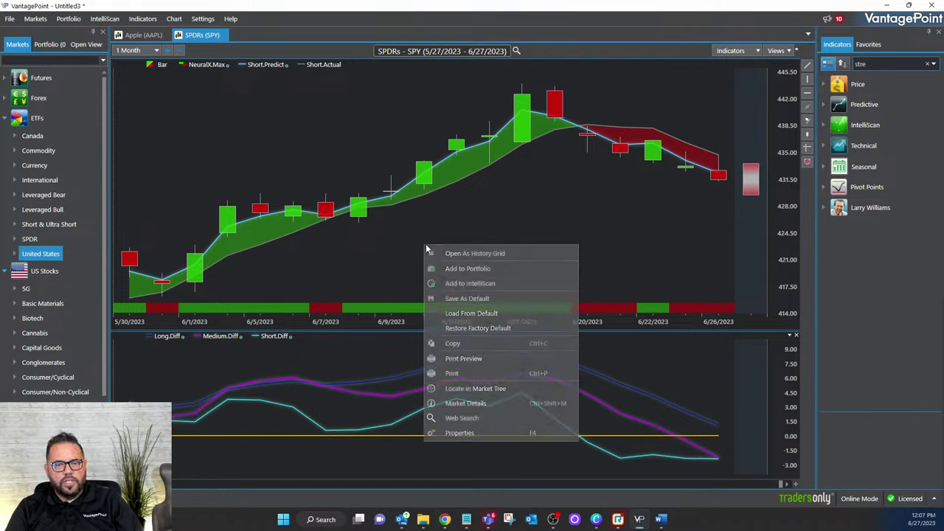
# View the SPDRs Market Details window maximized, then close it.
pyautogui.click(483, 404)
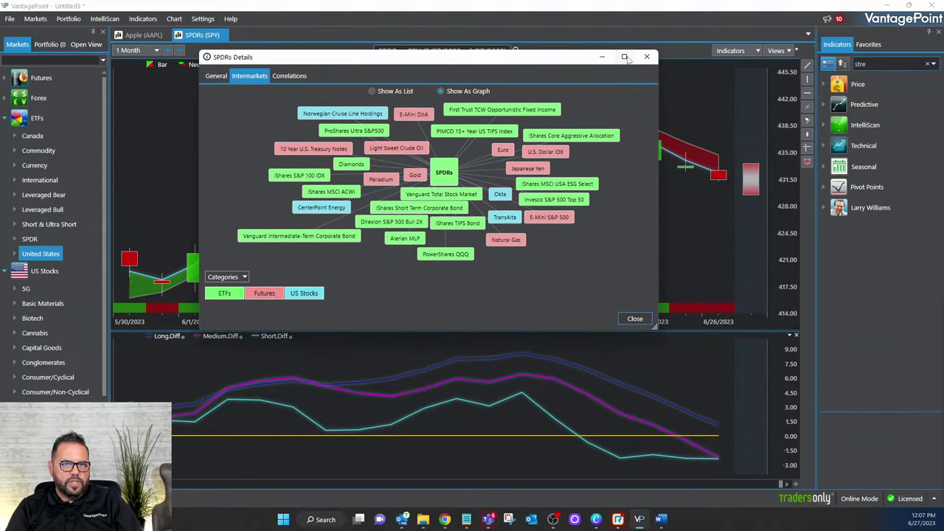
pyautogui.click(625, 56)
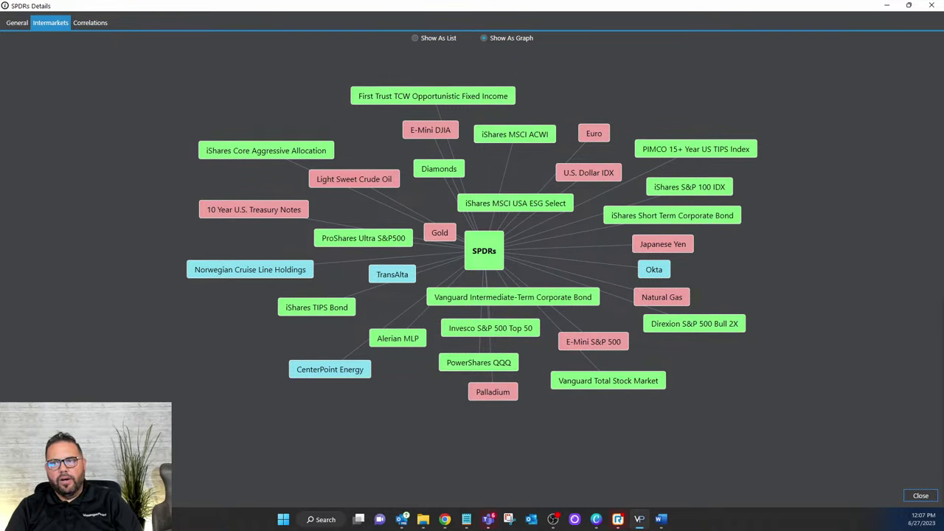
pyautogui.click(930, 6)
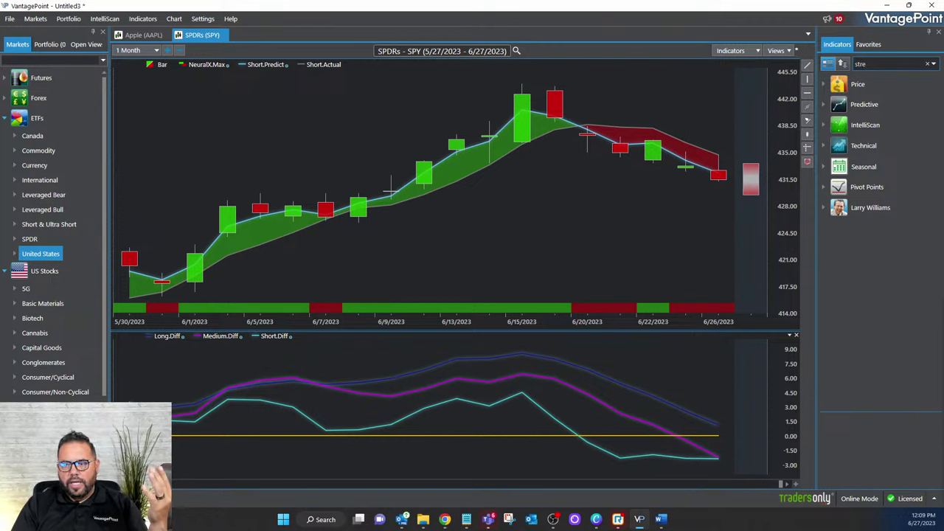
# Circle the 6/20 candles, clear them, and handwrite 'PMA = T' on the SPY chart.
pyautogui.moveTo(601, 119)
pyautogui.mouseDown()
pyautogui.moveTo(605, 159)
pyautogui.moveTo(596, 128)
pyautogui.moveTo(576, 116)
pyautogui.mouseUp()
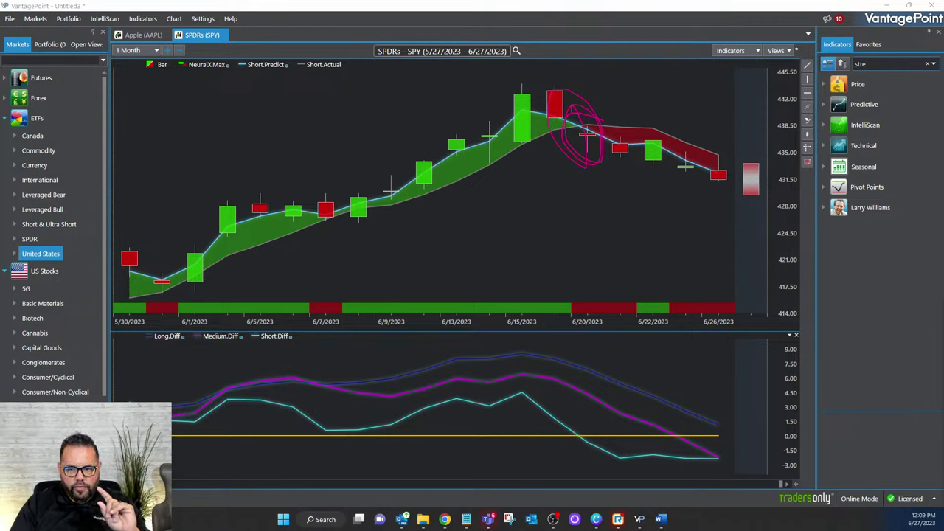
pyautogui.press('Escape')
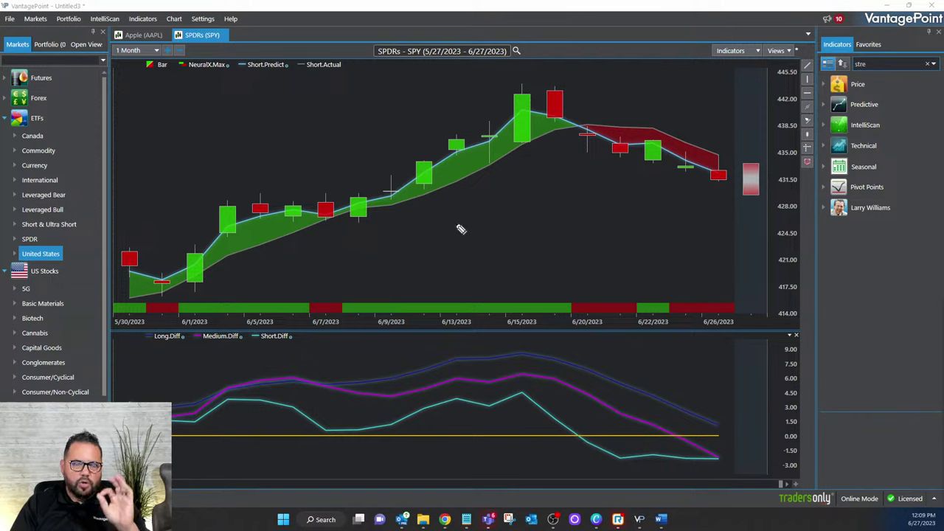
pyautogui.moveTo(412, 222)
pyautogui.mouseDown()
pyautogui.moveTo(415, 252)
pyautogui.moveTo(421, 225)
pyautogui.moveTo(437, 220)
pyautogui.moveTo(453, 235)
pyautogui.moveTo(462, 232)
pyautogui.moveTo(451, 219)
pyautogui.moveTo(487, 211)
pyautogui.mouseUp()
pyautogui.moveTo(477, 217)
pyautogui.mouseDown()
pyautogui.moveTo(504, 229)
pyautogui.moveTo(521, 189)
pyautogui.mouseUp()
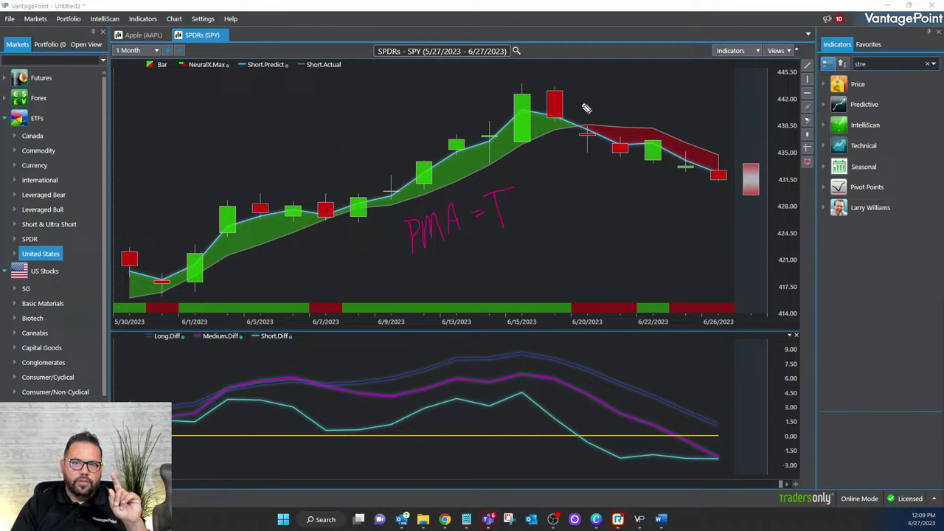
# Add numbered marks, circle the post-peak crossover and red signal bar, and label each 'S'.
pyautogui.moveTo(583, 104); pyautogui.dragTo(583, 112)
pyautogui.moveTo(587, 294)
pyautogui.mouseDown()
pyautogui.moveTo(603, 307)
pyautogui.moveTo(571, 316)
pyautogui.mouseUp()
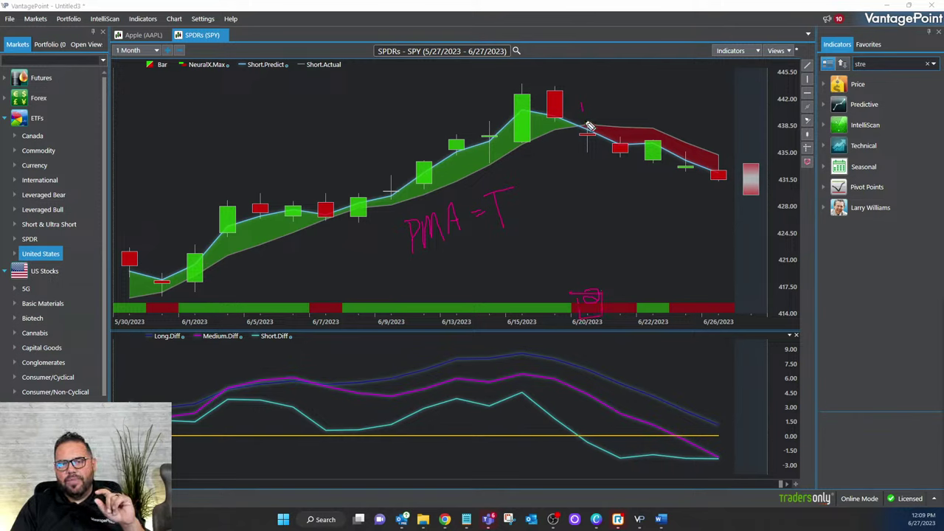
pyautogui.moveTo(588, 125)
pyautogui.mouseDown()
pyautogui.moveTo(575, 132)
pyautogui.moveTo(580, 115)
pyautogui.mouseUp()
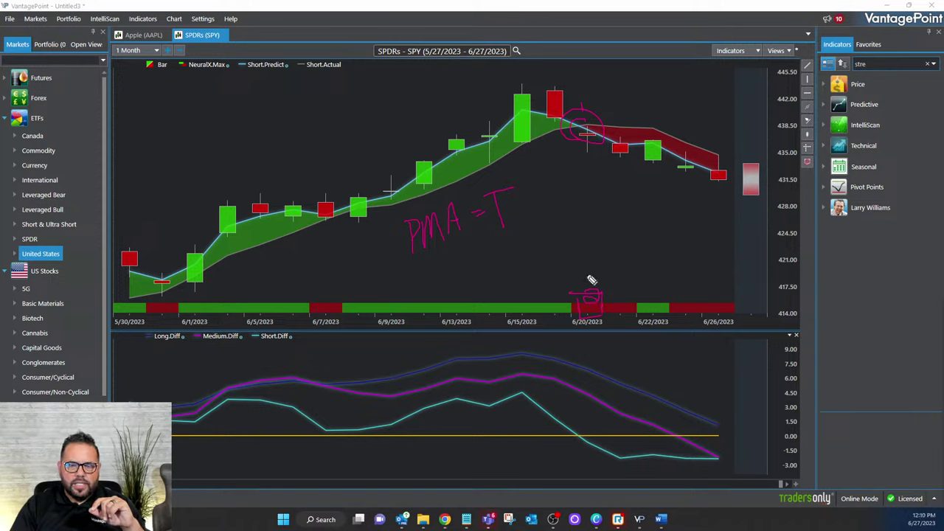
pyautogui.moveTo(606, 273)
pyautogui.mouseDown()
pyautogui.moveTo(602, 250)
pyautogui.moveTo(609, 267)
pyautogui.moveTo(629, 247)
pyautogui.moveTo(637, 262)
pyautogui.moveTo(639, 246)
pyautogui.moveTo(679, 244)
pyautogui.moveTo(662, 249)
pyautogui.mouseUp()
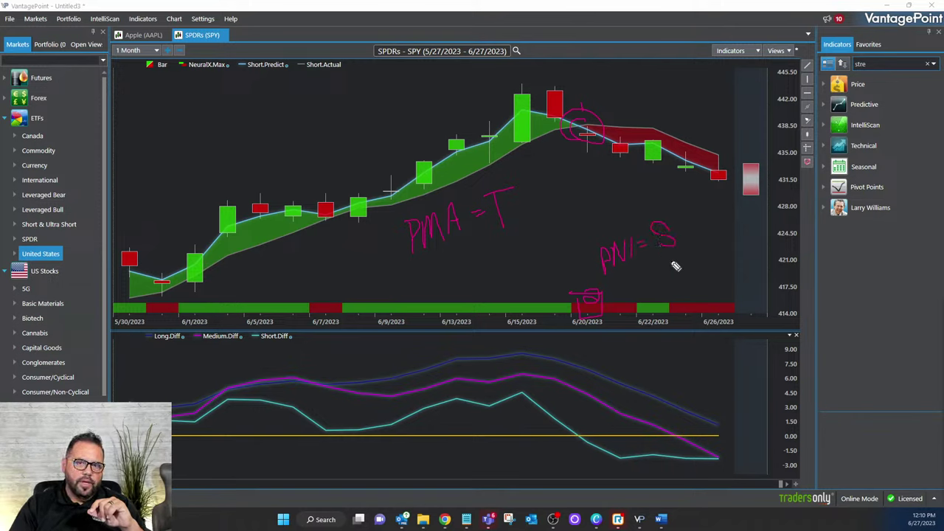
pyautogui.moveTo(593, 107)
pyautogui.mouseDown()
pyautogui.moveTo(605, 135)
pyautogui.moveTo(583, 147)
pyautogui.mouseUp()
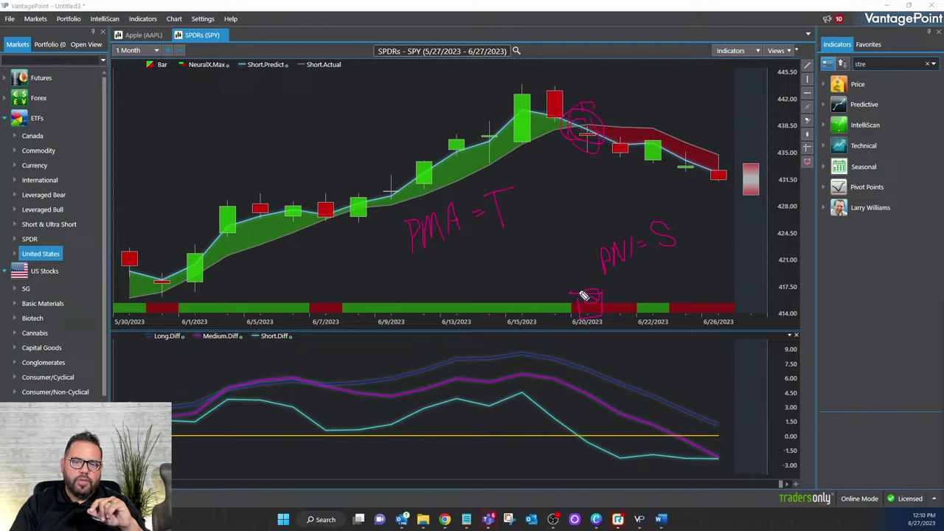
pyautogui.moveTo(583, 295); pyautogui.dragTo(590, 306)
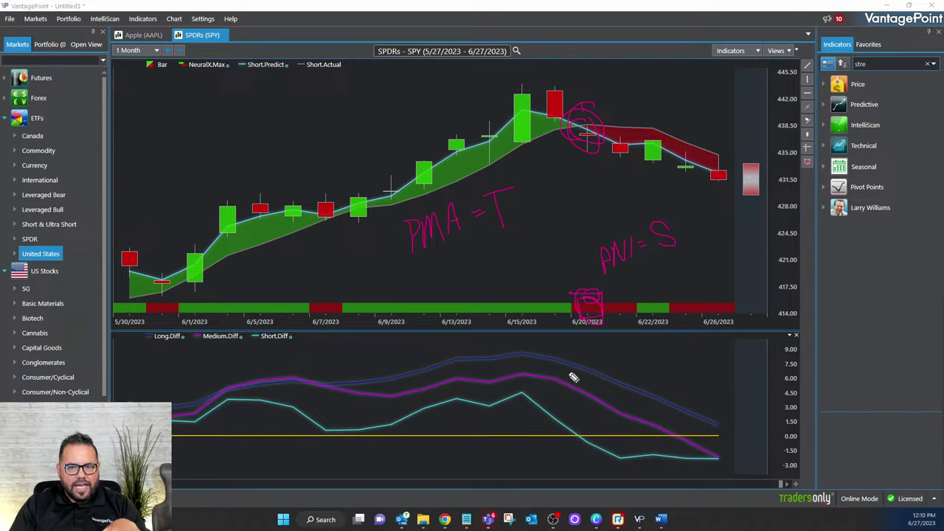
# Mark the falling difference lines with a 'Pdiff' label, then wipe all pen annotations.
pyautogui.moveTo(568, 371)
pyautogui.mouseDown()
pyautogui.moveTo(602, 384)
pyautogui.moveTo(582, 406)
pyautogui.moveTo(580, 443)
pyautogui.mouseUp()
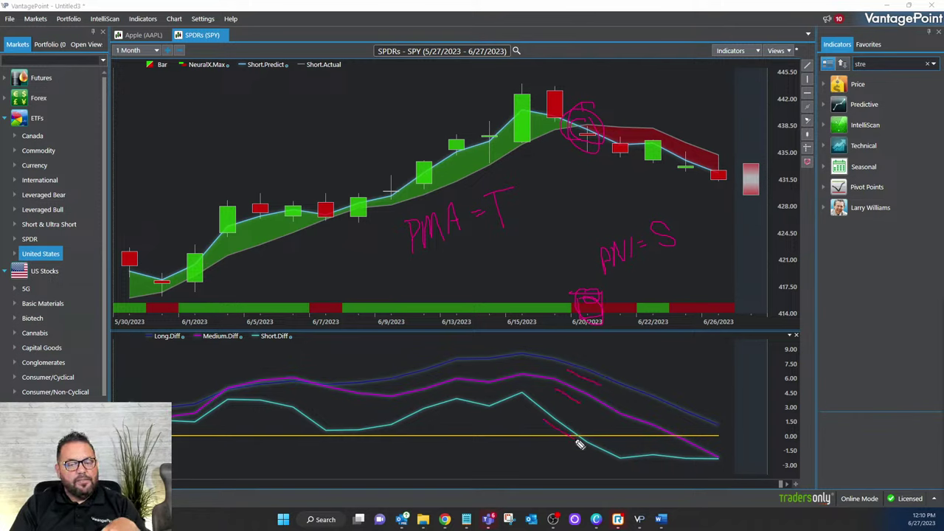
pyautogui.moveTo(606, 342)
pyautogui.mouseDown()
pyautogui.moveTo(613, 367)
pyautogui.moveTo(624, 346)
pyautogui.moveTo(612, 354)
pyautogui.moveTo(618, 368)
pyautogui.moveTo(627, 344)
pyautogui.moveTo(637, 357)
pyautogui.moveTo(648, 340)
pyautogui.moveTo(646, 364)
pyautogui.moveTo(658, 347)
pyautogui.moveTo(657, 361)
pyautogui.moveTo(695, 353)
pyautogui.moveTo(703, 361)
pyautogui.mouseUp()
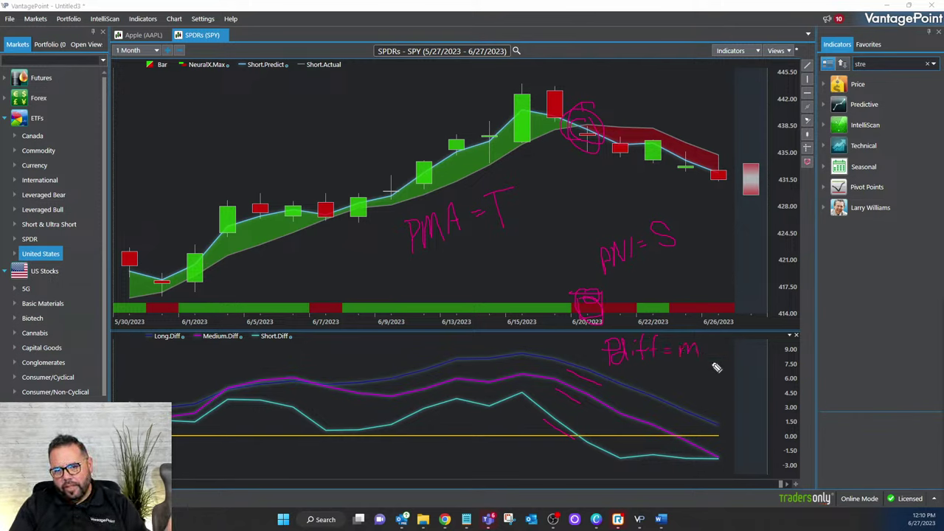
pyautogui.moveTo(561, 351); pyautogui.dragTo(634, 395)
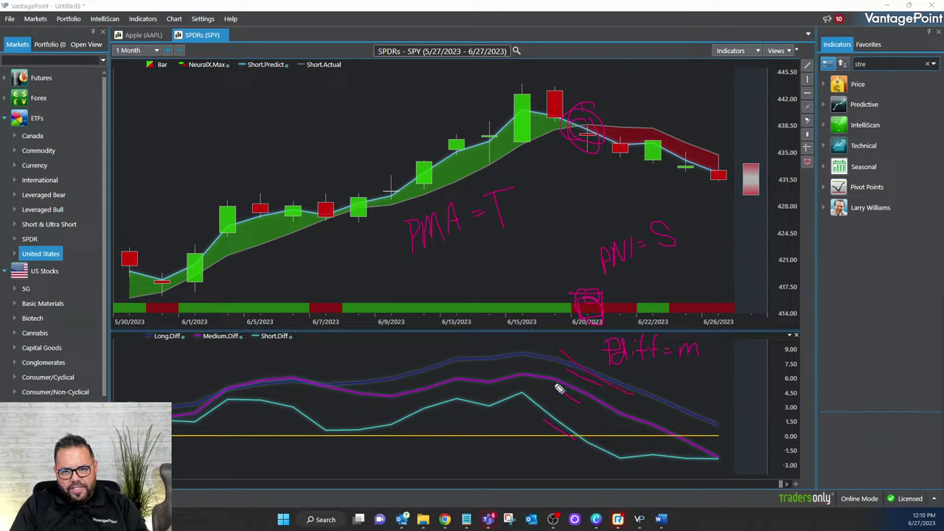
pyautogui.moveTo(559, 389); pyautogui.dragTo(609, 419)
pyautogui.moveTo(532, 410); pyautogui.dragTo(619, 461)
pyautogui.press('Escape')
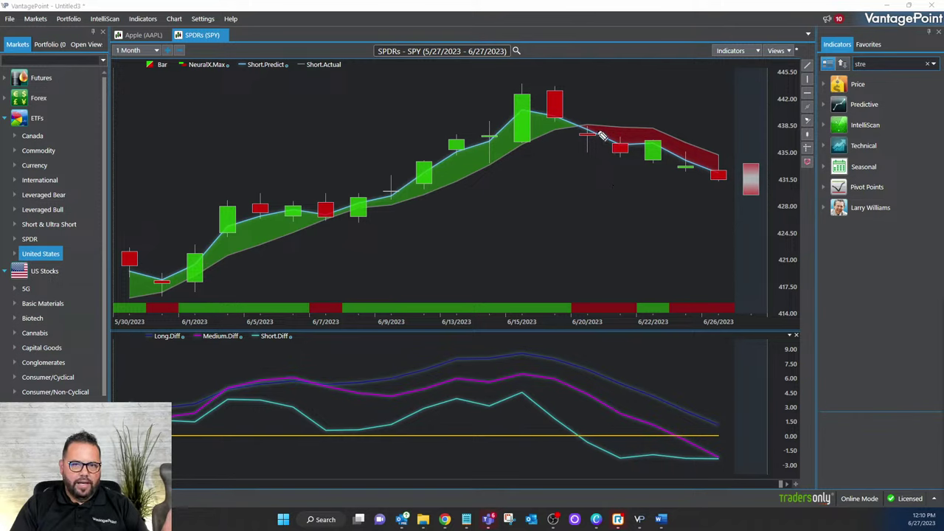
pyautogui.moveTo(597, 123)
pyautogui.mouseDown()
pyautogui.moveTo(586, 109)
pyautogui.moveTo(575, 385)
pyautogui.moveTo(590, 461)
pyautogui.moveTo(615, 416)
pyautogui.moveTo(597, 116)
pyautogui.mouseUp()
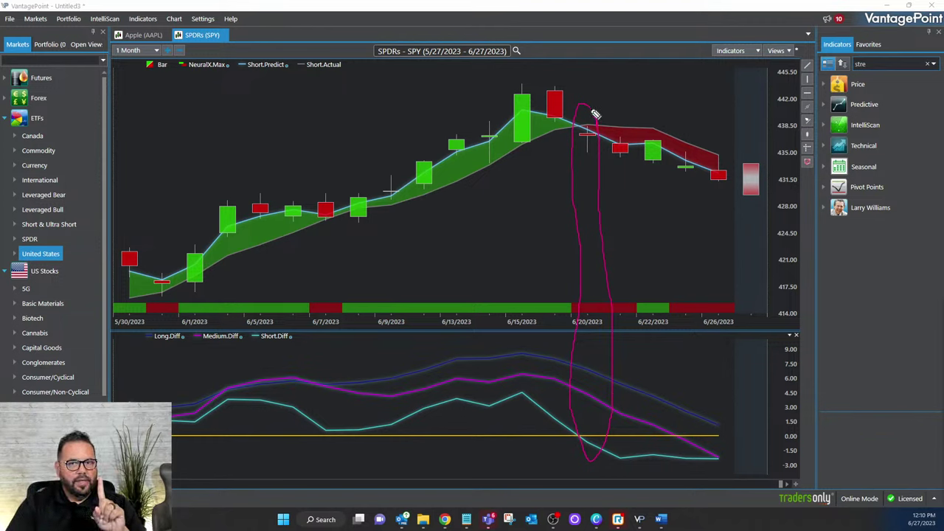
pyautogui.moveTo(590, 129); pyautogui.dragTo(608, 141)
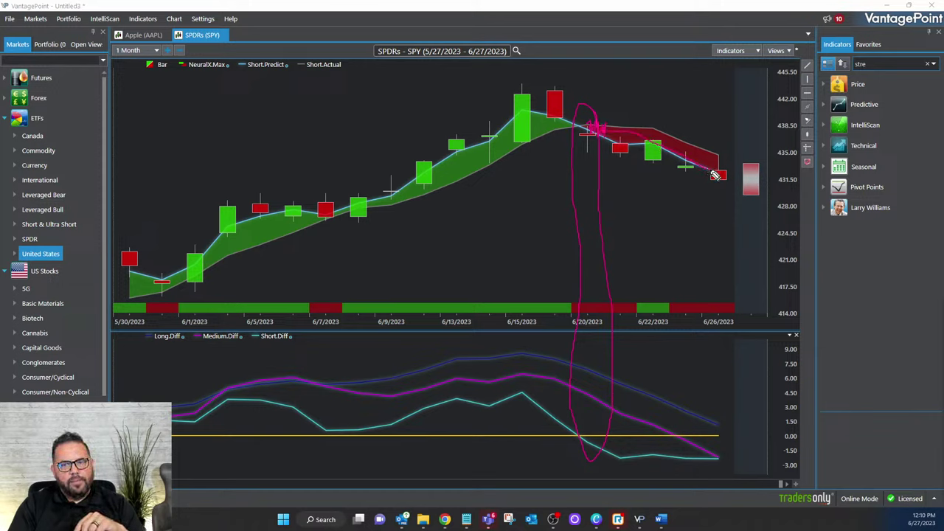
pyautogui.moveTo(712, 169)
pyautogui.mouseDown()
pyautogui.moveTo(739, 157)
pyautogui.moveTo(740, 171)
pyautogui.mouseUp()
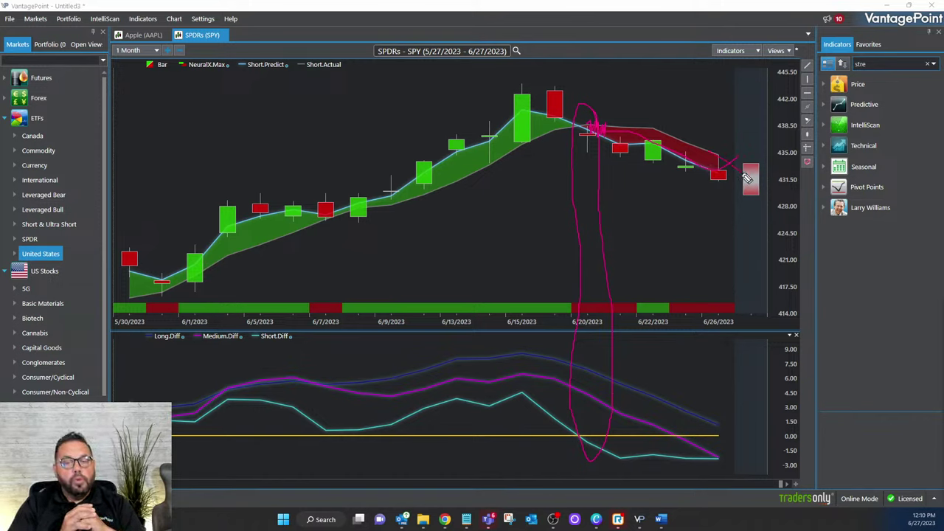
pyautogui.moveTo(748, 179)
pyautogui.mouseDown()
pyautogui.moveTo(760, 284)
pyautogui.moveTo(752, 303)
pyautogui.moveTo(764, 319)
pyautogui.moveTo(760, 461)
pyautogui.mouseUp()
pyautogui.press('Escape')
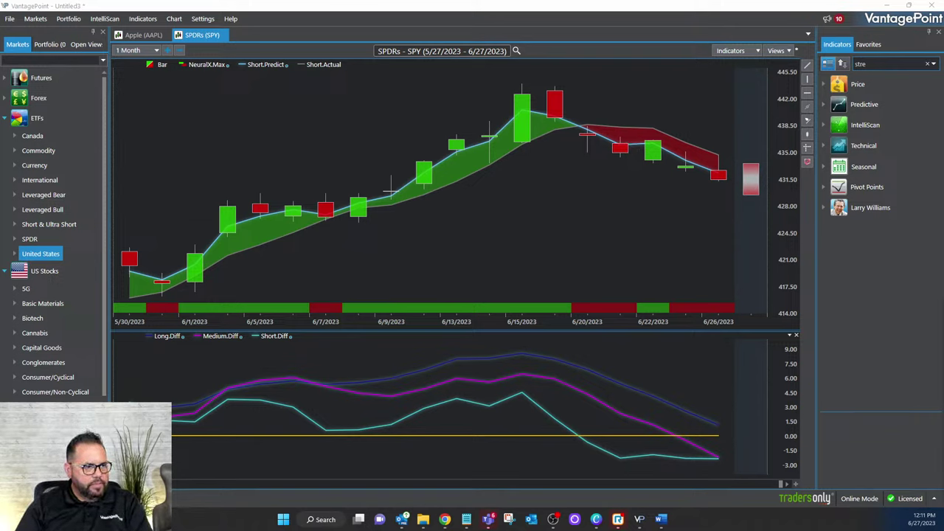
# Search the markets for 'pltr' and load the Palantir Technologies (PLTR) chart.
pyautogui.click(52, 57)
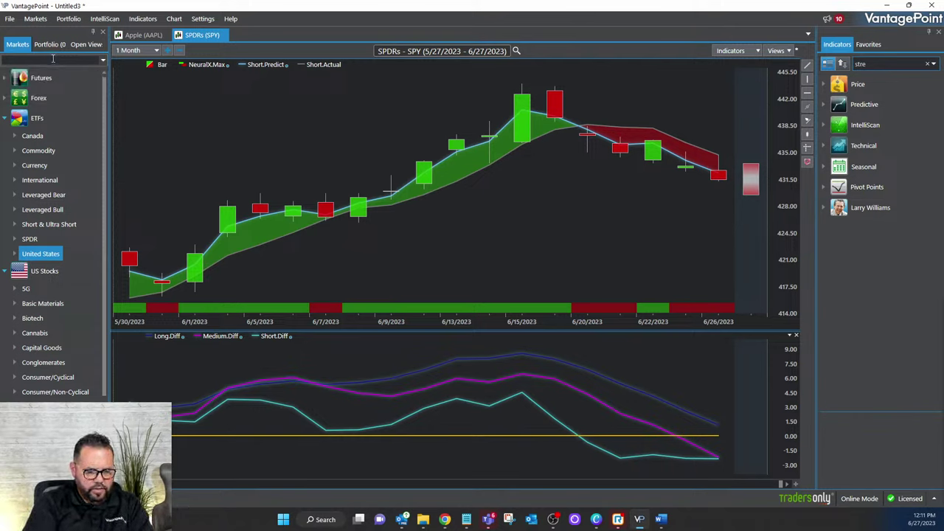
pyautogui.write('pltr')
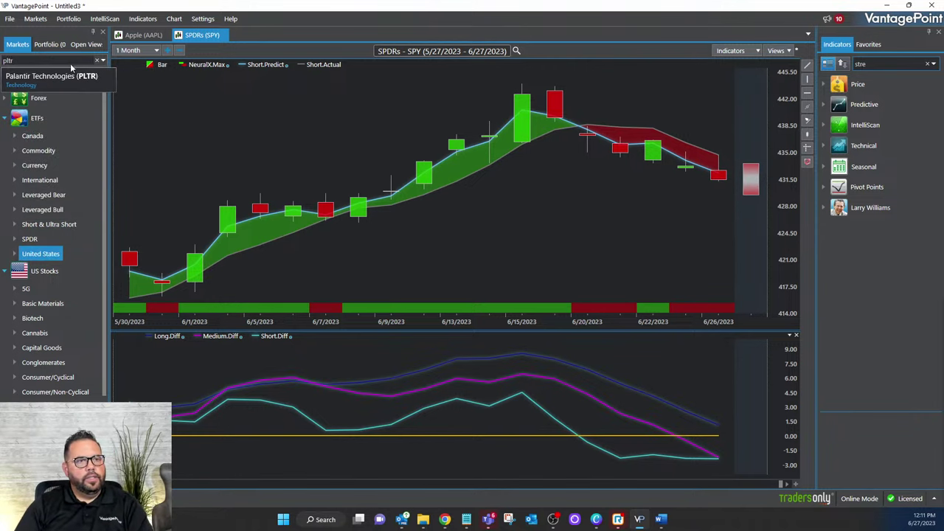
pyautogui.click(102, 78)
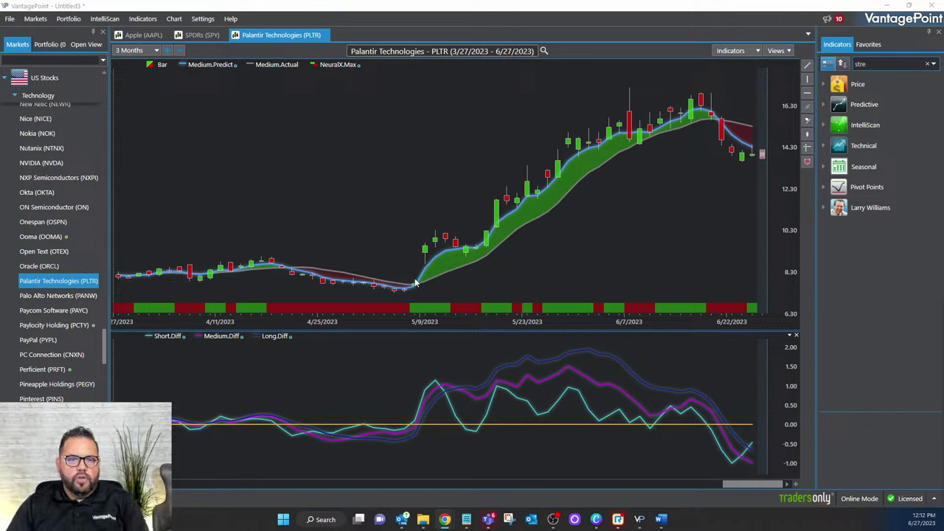
pyautogui.click(807, 65)
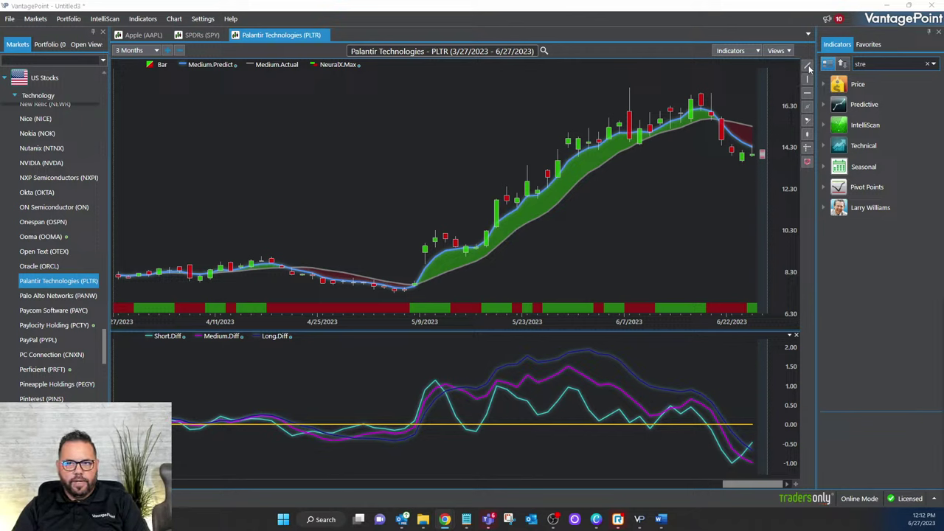
pyautogui.moveTo(426, 250)
pyautogui.mouseDown()
pyautogui.moveTo(577, 178)
pyautogui.moveTo(721, 138)
pyautogui.mouseUp()
pyautogui.rightClick(721, 139)
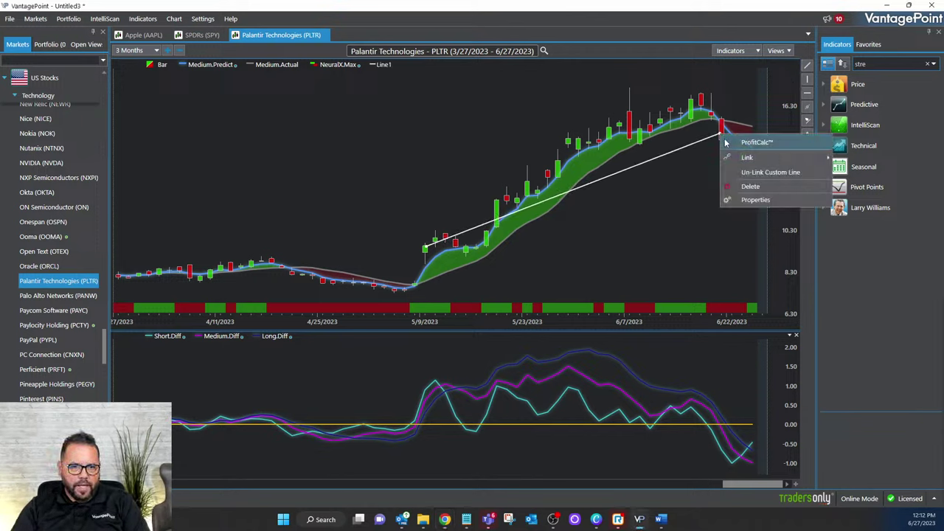
pyautogui.click(745, 141)
pyautogui.moveTo(383, 219); pyautogui.dragTo(361, 166)
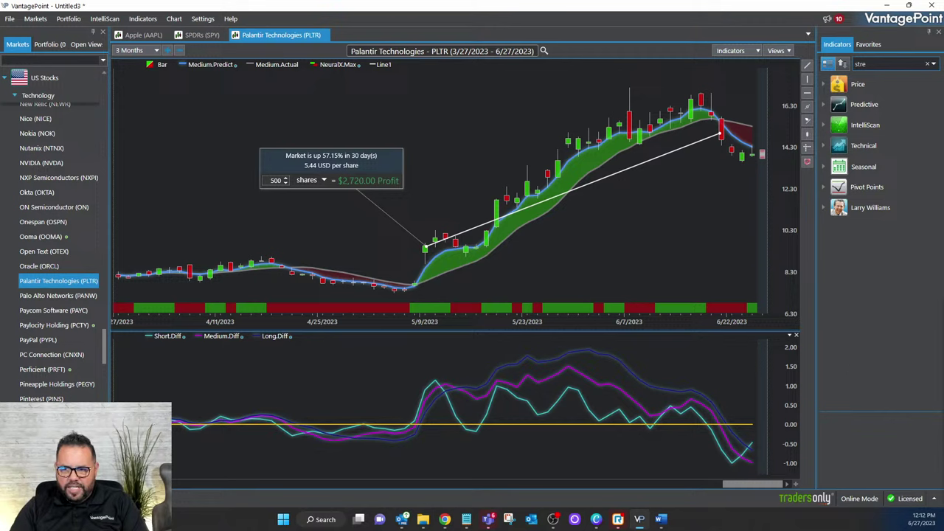
pyautogui.moveTo(435, 277)
pyautogui.mouseDown()
pyautogui.moveTo(407, 280)
pyautogui.moveTo(413, 412)
pyautogui.moveTo(440, 331)
pyautogui.moveTo(428, 256)
pyautogui.mouseUp()
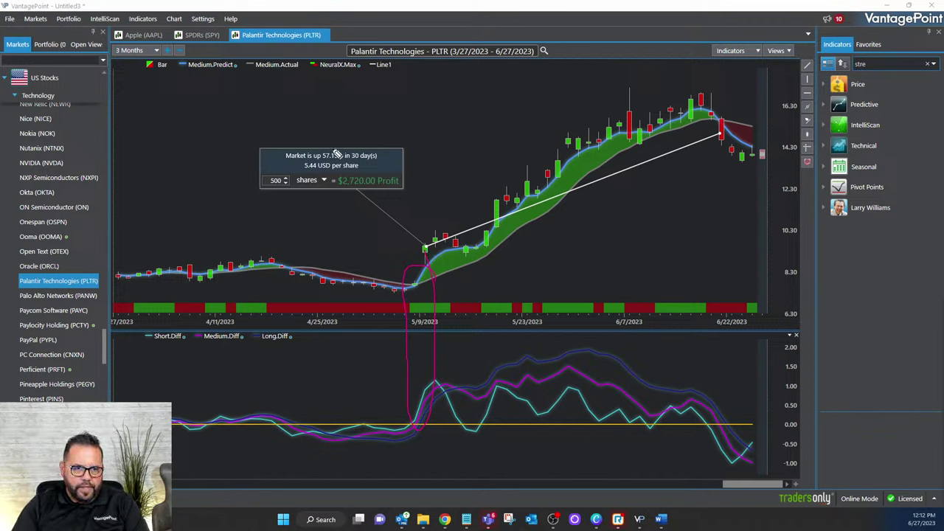
pyautogui.moveTo(336, 152)
pyautogui.mouseDown()
pyautogui.moveTo(327, 155)
pyautogui.moveTo(341, 150)
pyautogui.mouseUp()
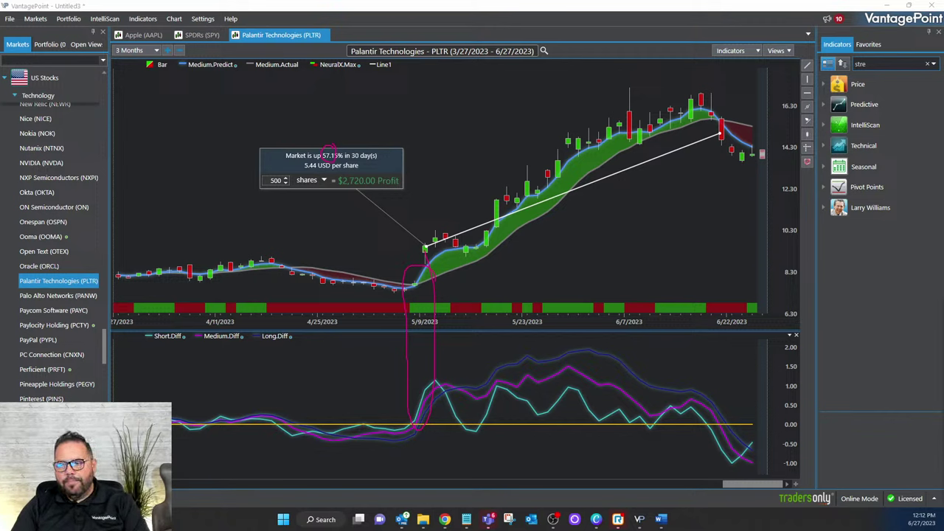
pyautogui.press('Escape')
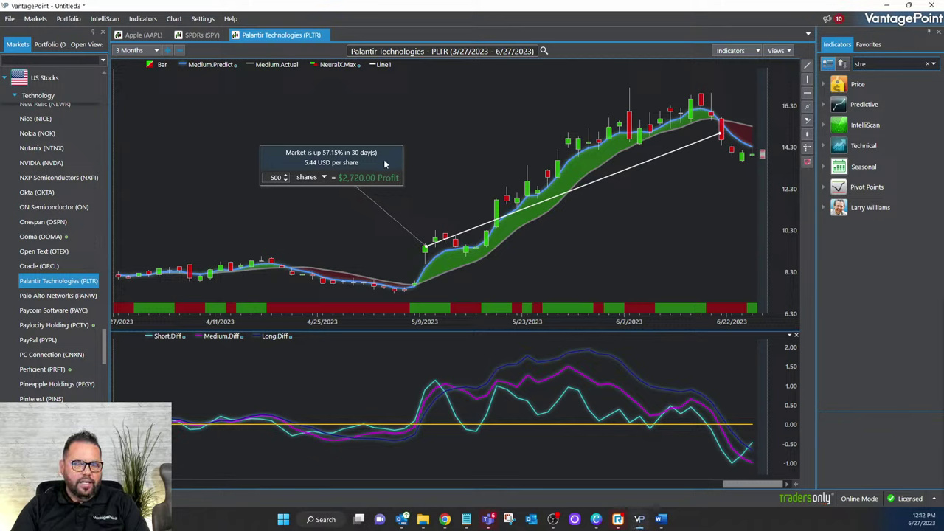
pyautogui.press('Delete')
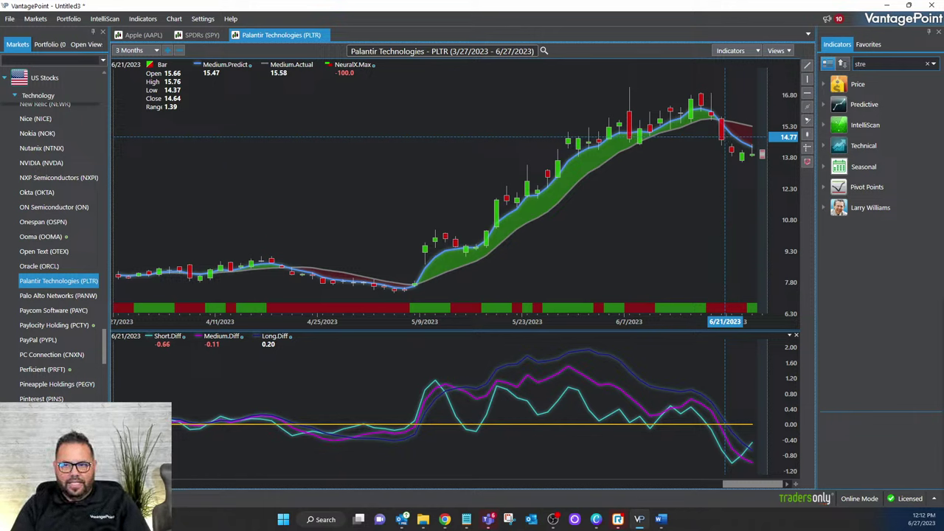
# Sketch the 5/9 dip and later rise on the PLTR chart, then bring up the chart views list.
pyautogui.moveTo(418, 215)
pyautogui.mouseDown()
pyautogui.moveTo(452, 262)
pyautogui.moveTo(722, 138)
pyautogui.moveTo(684, 121)
pyautogui.moveTo(441, 224)
pyautogui.mouseUp()
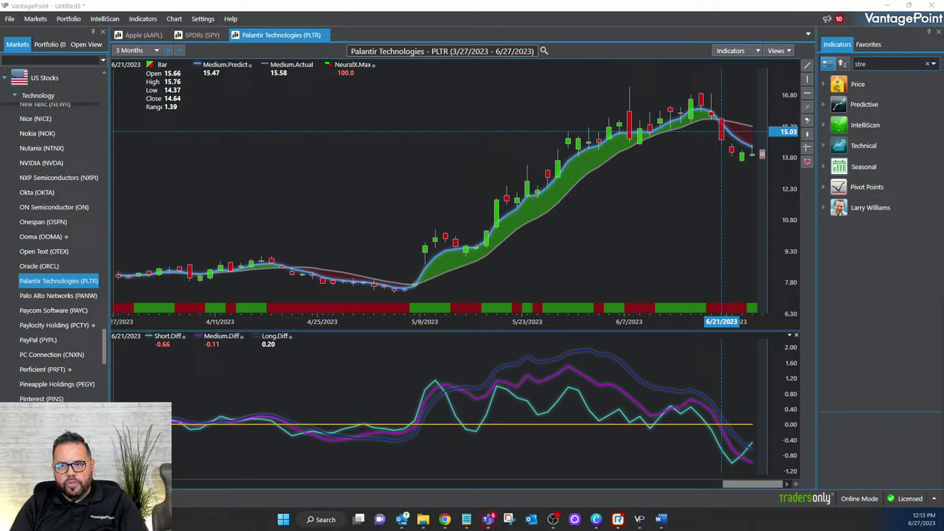
pyautogui.click(779, 50)
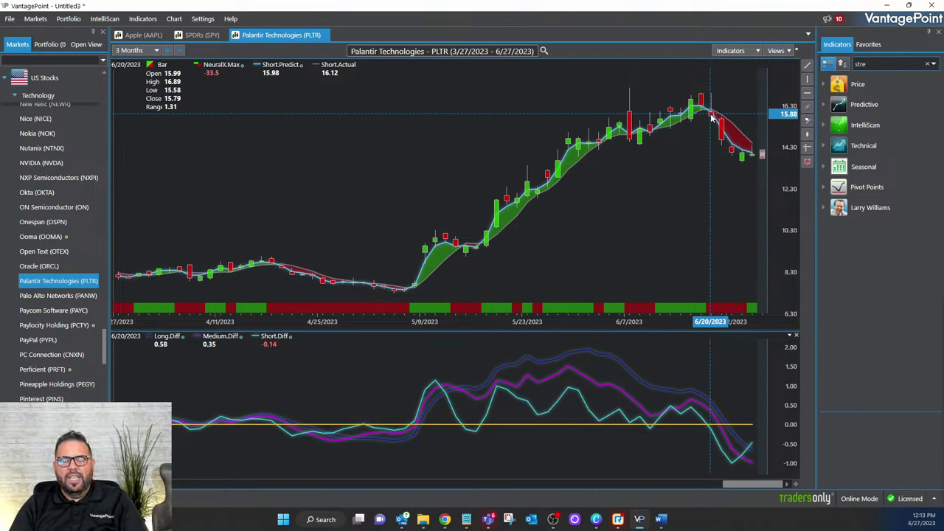
# Switch PLTR to the Medium Term Crossover view, sketch marks on the latest bars, then clear them.
pyautogui.click(782, 51)
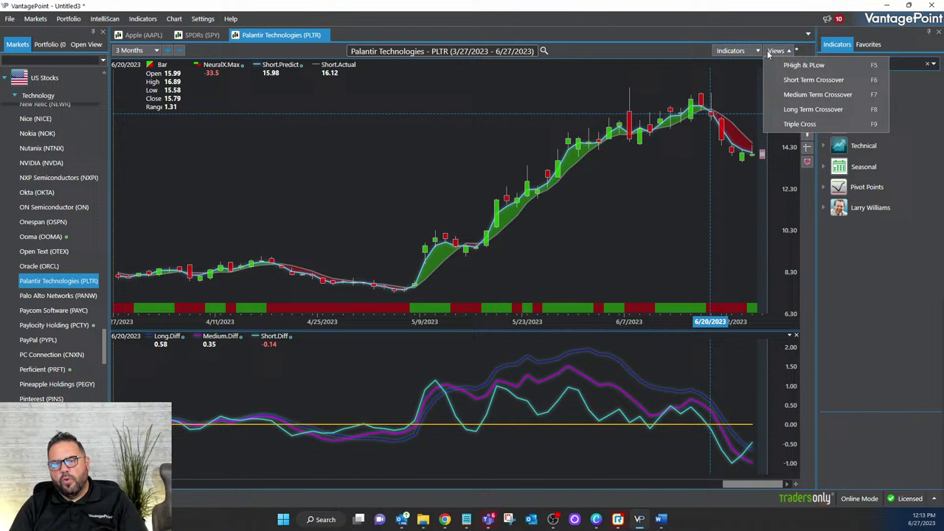
pyautogui.click(788, 94)
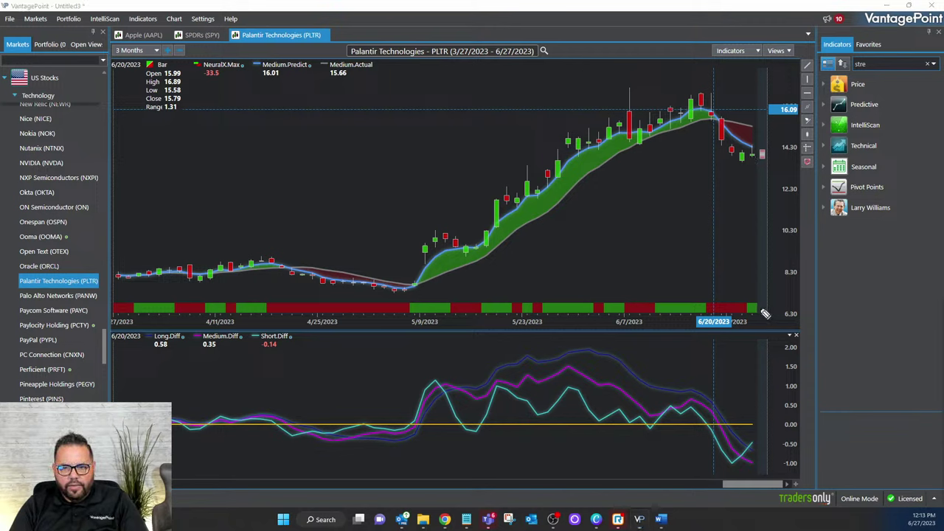
pyautogui.moveTo(759, 298)
pyautogui.mouseDown()
pyautogui.moveTo(749, 319)
pyautogui.moveTo(767, 315)
pyautogui.mouseUp()
pyautogui.moveTo(727, 447)
pyautogui.mouseDown()
pyautogui.moveTo(734, 462)
pyautogui.moveTo(754, 422)
pyautogui.moveTo(743, 413)
pyautogui.mouseUp()
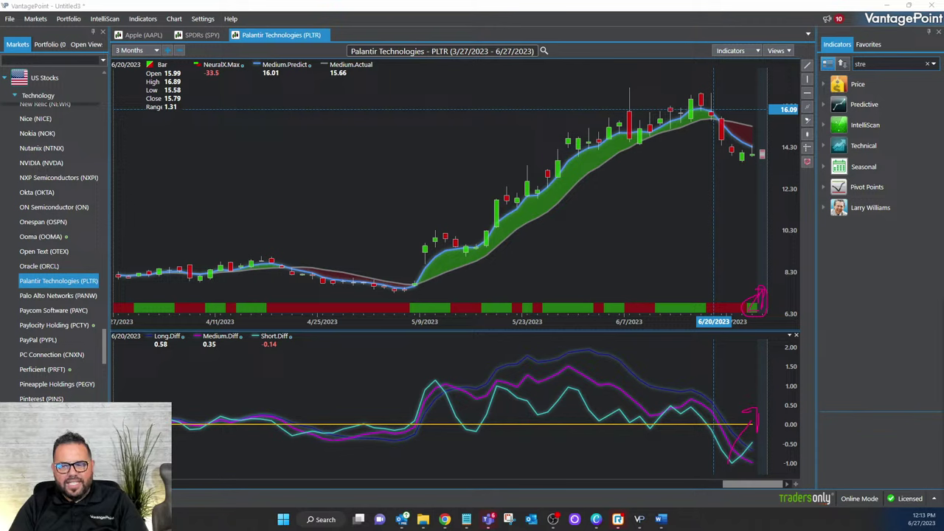
pyautogui.press('Escape')
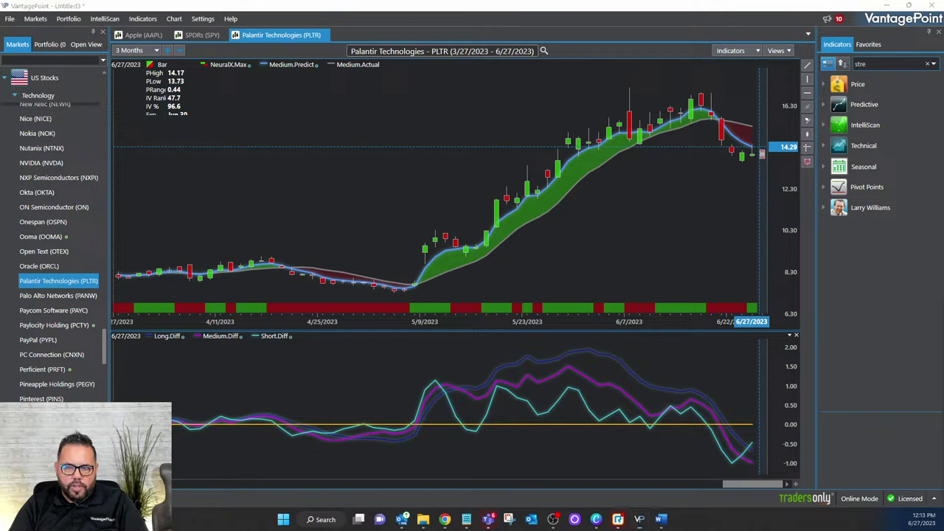
# Circle the indicator endpoints and latest bars, arrow the rebound, then erase the sketches.
pyautogui.moveTo(740, 457)
pyautogui.mouseDown()
pyautogui.moveTo(734, 478)
pyautogui.moveTo(762, 441)
pyautogui.moveTo(745, 441)
pyautogui.mouseUp()
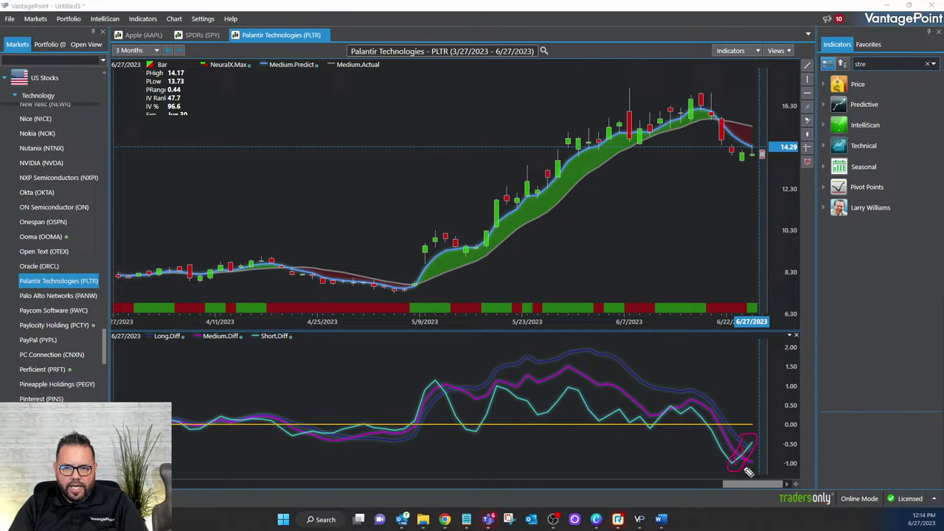
pyautogui.moveTo(738, 466); pyautogui.dragTo(784, 391)
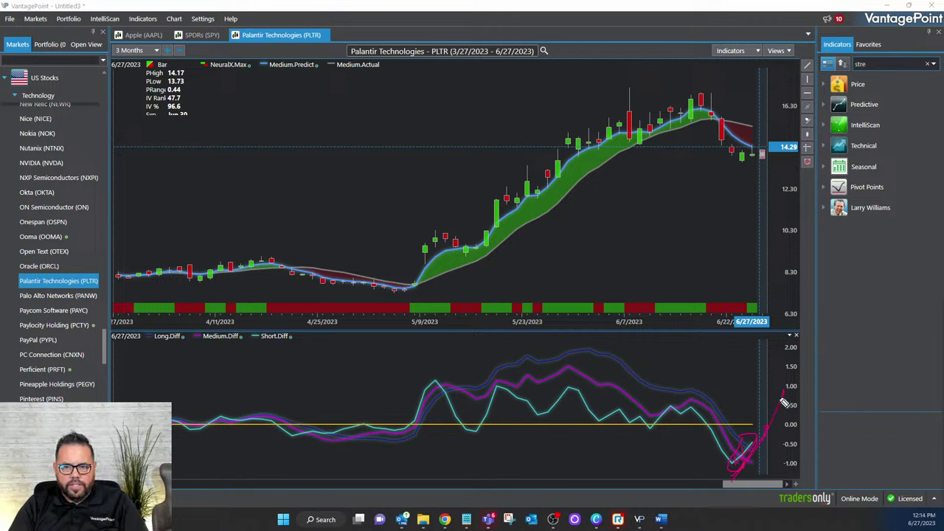
pyautogui.moveTo(772, 298)
pyautogui.mouseDown()
pyautogui.moveTo(748, 297)
pyautogui.moveTo(770, 322)
pyautogui.mouseUp()
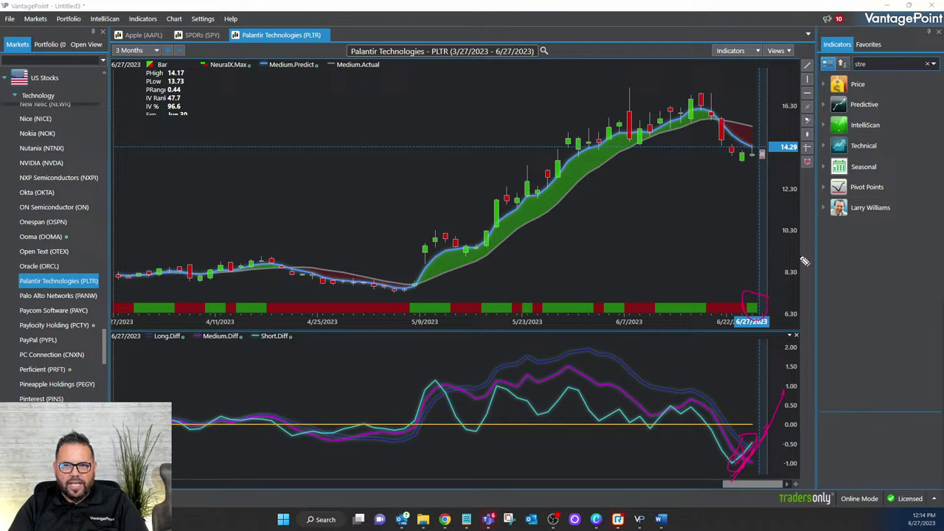
pyautogui.moveTo(732, 144)
pyautogui.mouseDown()
pyautogui.moveTo(800, 117)
pyautogui.moveTo(799, 94)
pyautogui.moveTo(788, 136)
pyautogui.mouseUp()
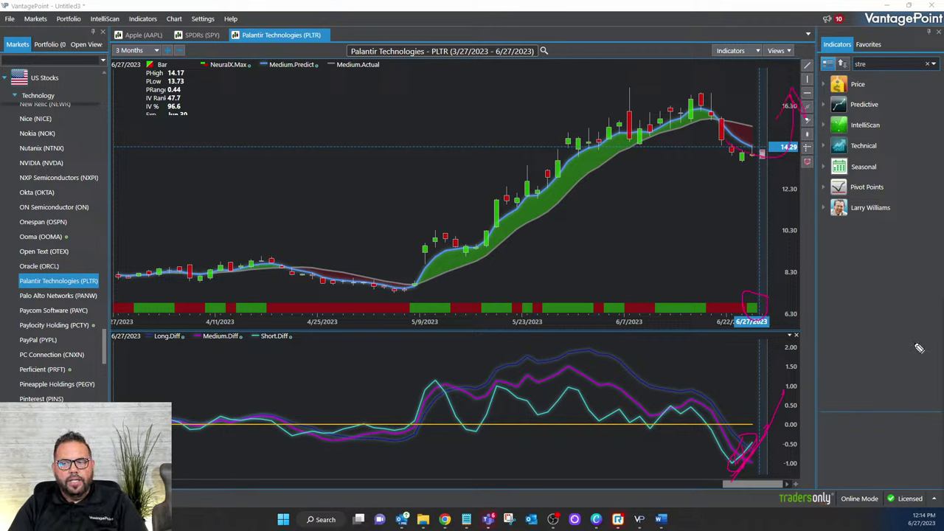
pyautogui.press('e')
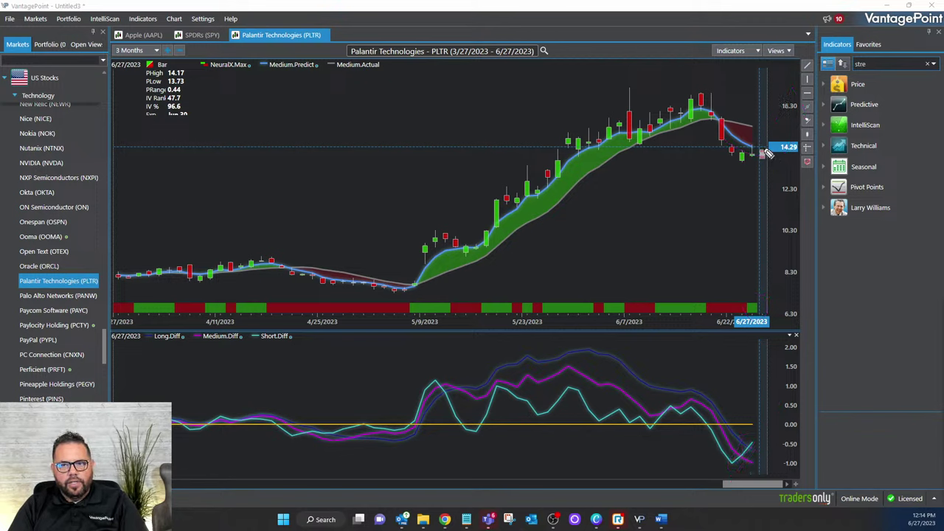
# Mark the pullback, draw and circle a horizontal support level, then clear the pen marks.
pyautogui.moveTo(735, 131); pyautogui.dragTo(771, 151)
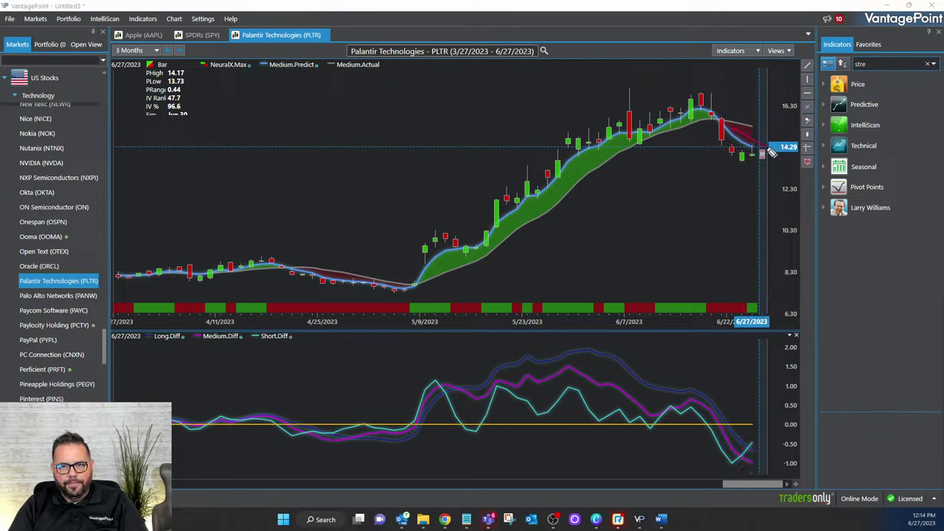
pyautogui.moveTo(540, 159)
pyautogui.mouseDown()
pyautogui.moveTo(767, 163)
pyautogui.moveTo(656, 174)
pyautogui.moveTo(487, 160)
pyautogui.moveTo(730, 171)
pyautogui.mouseUp()
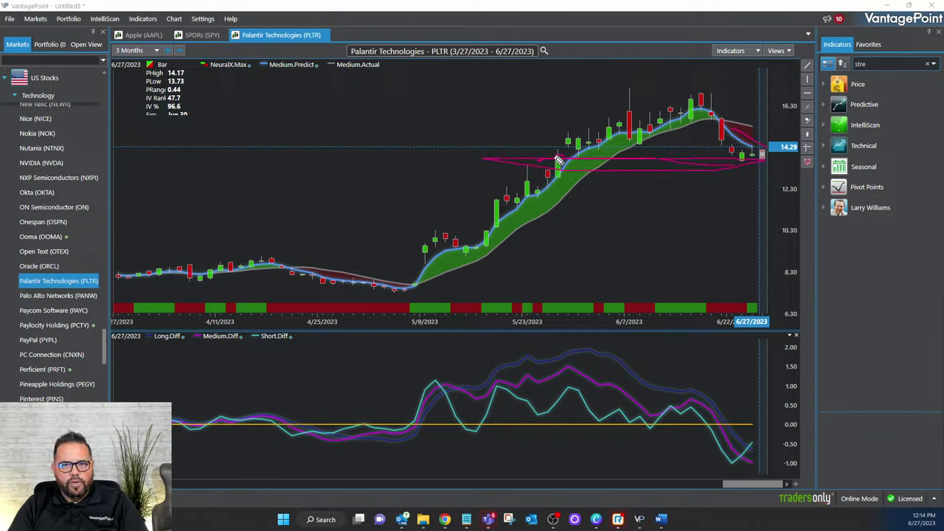
pyautogui.moveTo(559, 160)
pyautogui.mouseDown()
pyautogui.moveTo(579, 148)
pyautogui.moveTo(568, 161)
pyautogui.mouseUp()
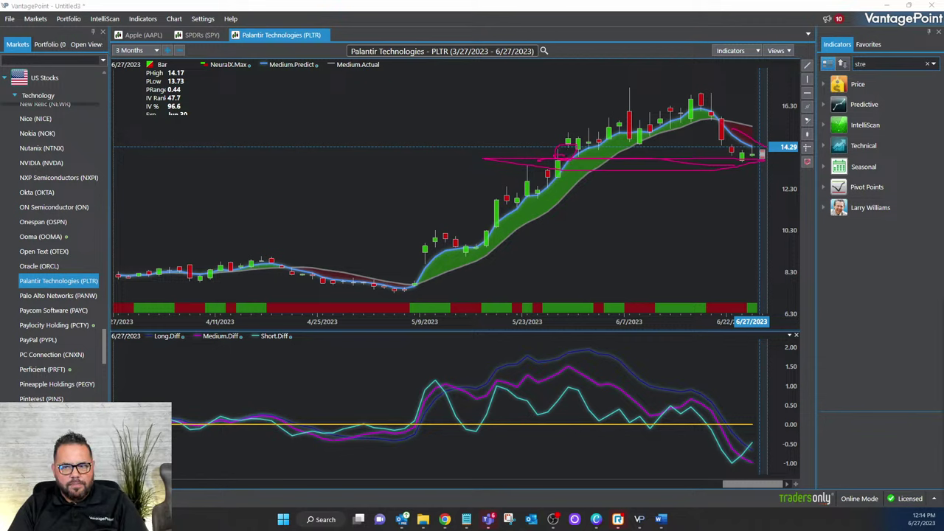
pyautogui.press('Escape')
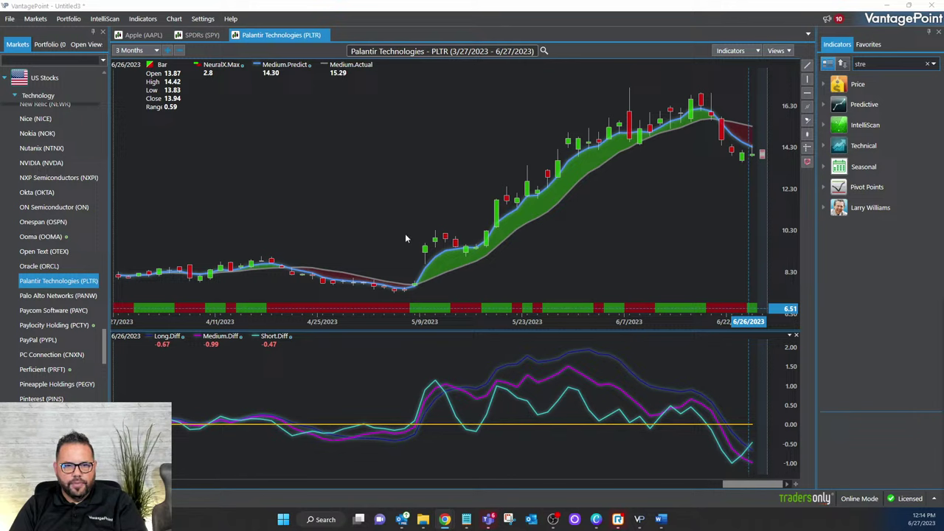
pyautogui.click(425, 258)
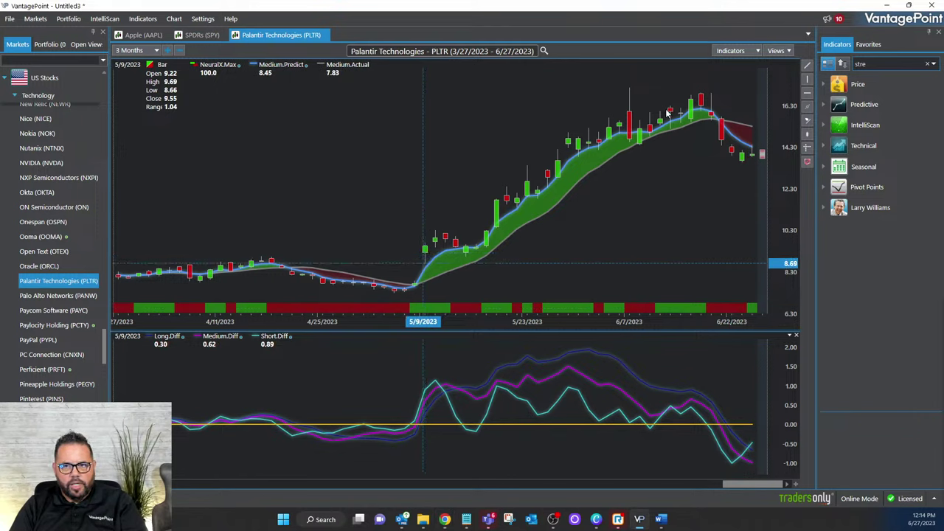
pyautogui.click(705, 110)
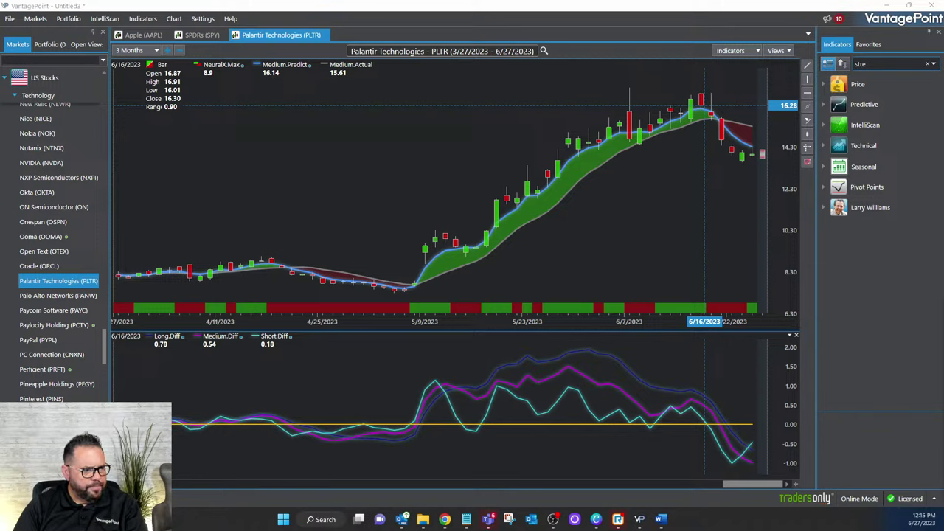
# Search 'gbtc' and open the Bitcoin Investment Trust (GBTC) chart in a new tab.
pyautogui.click(59, 61)
pyautogui.write('gbtc')
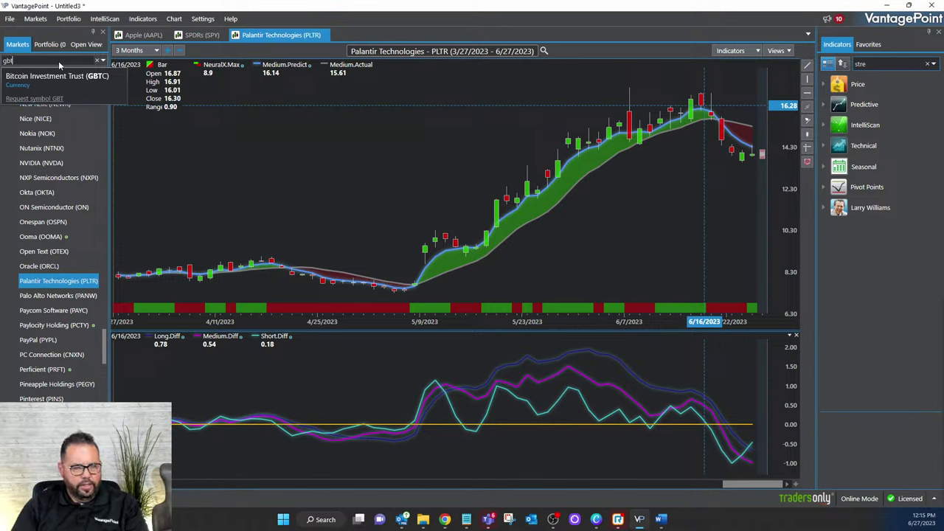
pyautogui.moveTo(74, 76)
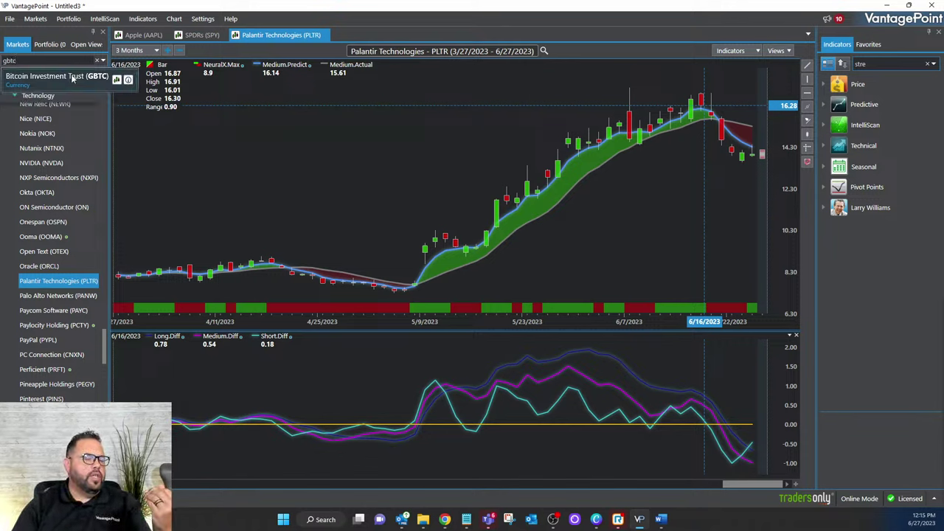
pyautogui.click(116, 80)
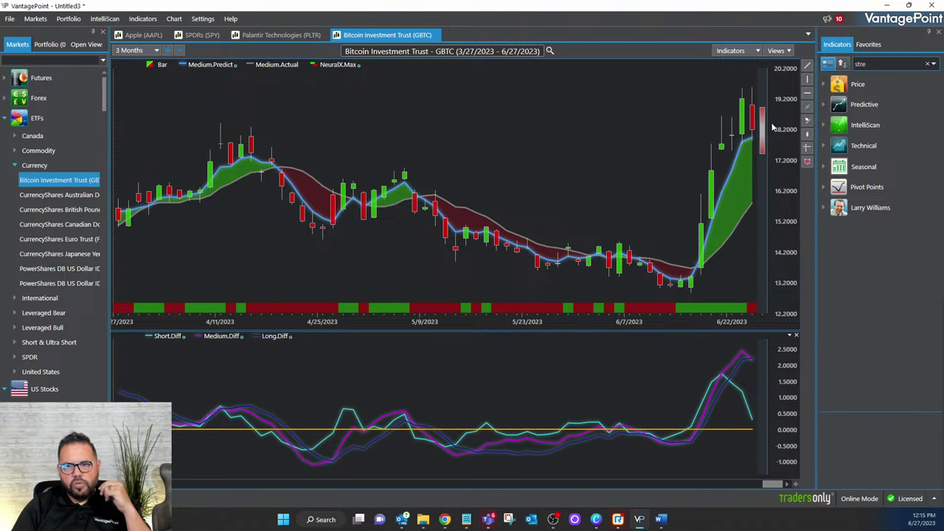
# Switch GBTC to Short Term Crossover, narrow the range to 3 Weeks, and inspect the 6/15 candle.
pyautogui.click(777, 51)
pyautogui.click(800, 77)
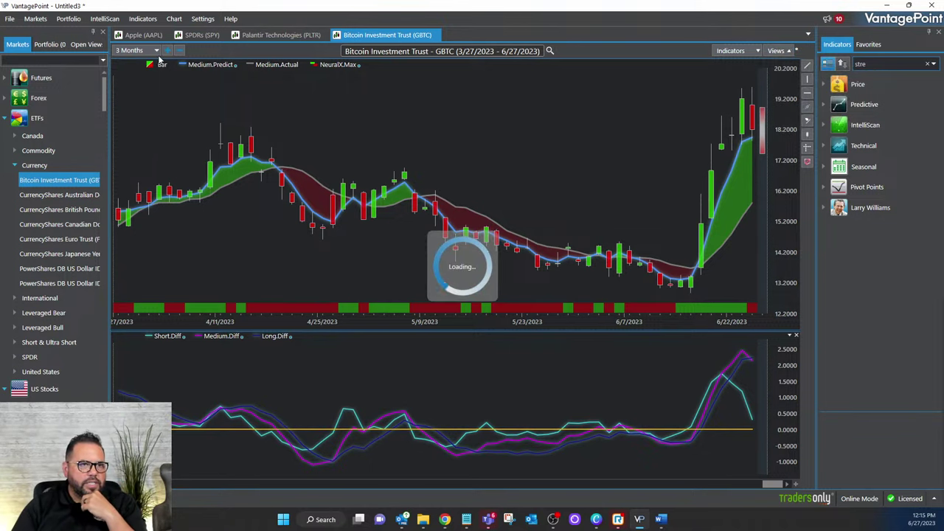
pyautogui.click(167, 51)
pyautogui.click(167, 51)
pyautogui.click(167, 51)
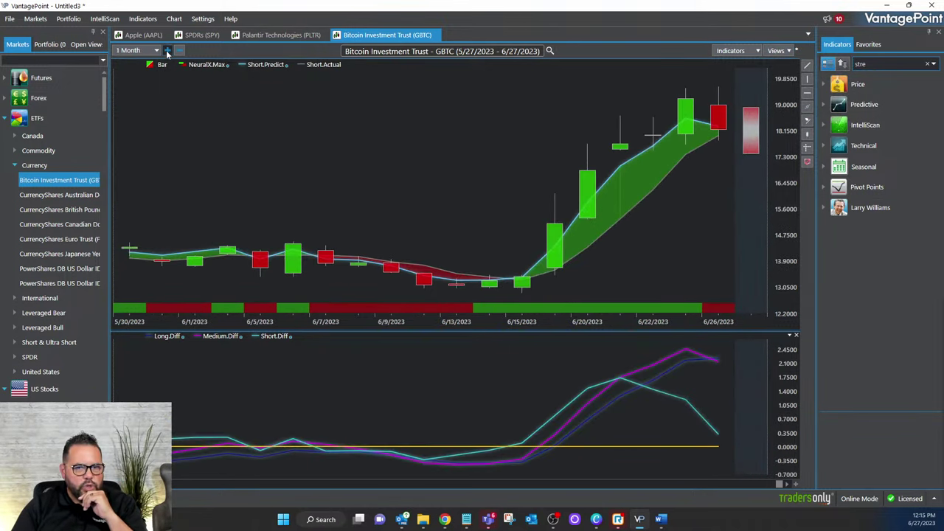
pyautogui.click(440, 286)
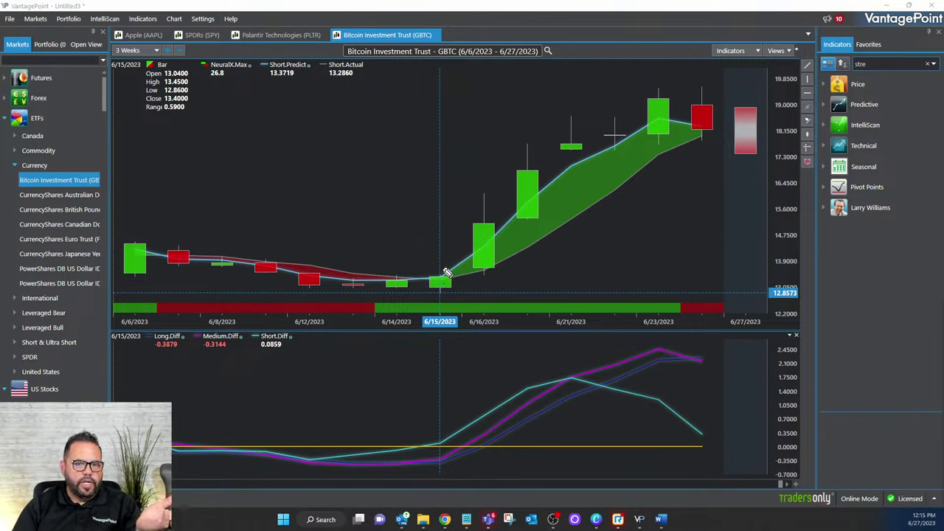
# Circle the 6/15 candle and indicator crossover, and draw an upward arrow from the candle.
pyautogui.moveTo(428, 274)
pyautogui.mouseDown()
pyautogui.moveTo(456, 286)
pyautogui.moveTo(439, 271)
pyautogui.moveTo(446, 305)
pyautogui.moveTo(431, 317)
pyautogui.moveTo(455, 301)
pyautogui.moveTo(436, 325)
pyautogui.moveTo(445, 294)
pyautogui.moveTo(443, 329)
pyautogui.mouseUp()
pyautogui.moveTo(453, 433)
pyautogui.mouseDown()
pyautogui.moveTo(444, 431)
pyautogui.moveTo(428, 460)
pyautogui.moveTo(455, 477)
pyautogui.moveTo(438, 427)
pyautogui.moveTo(435, 477)
pyautogui.moveTo(441, 420)
pyautogui.mouseUp()
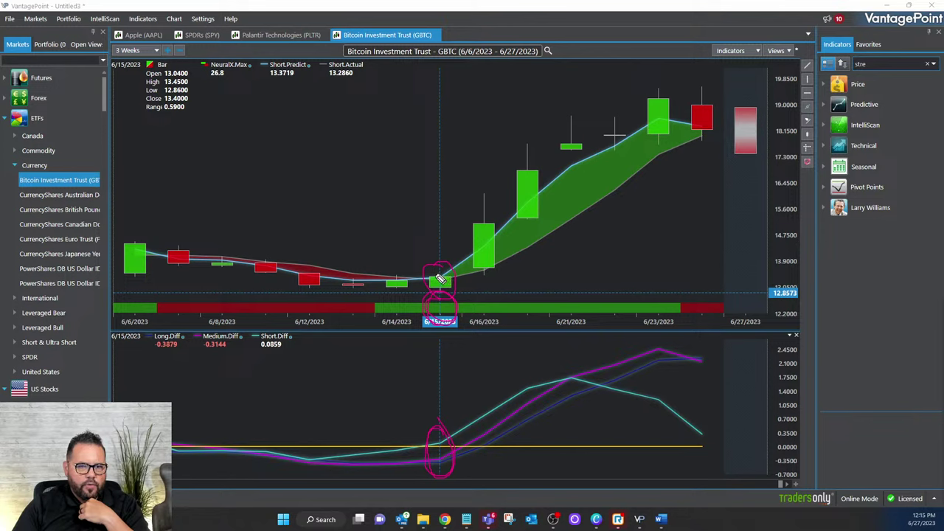
pyautogui.moveTo(440, 279)
pyautogui.mouseDown()
pyautogui.moveTo(488, 155)
pyautogui.moveTo(487, 130)
pyautogui.mouseUp()
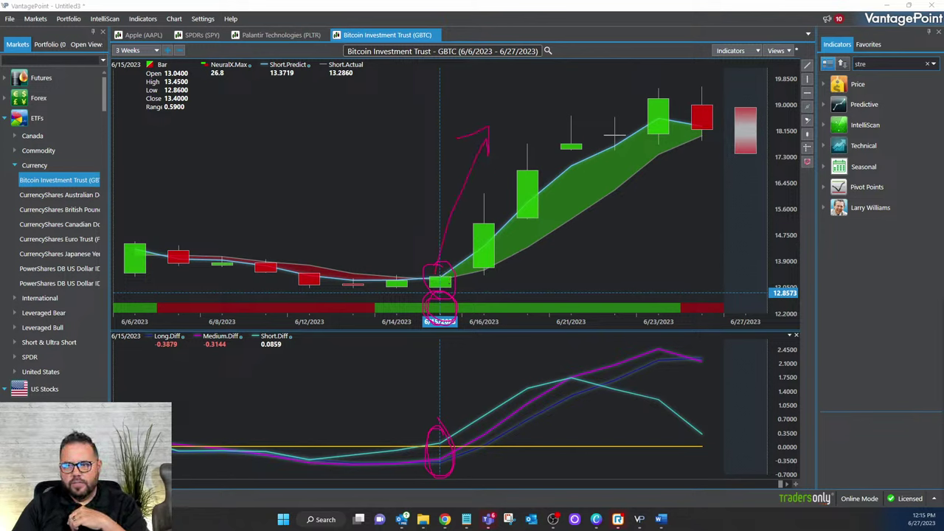
# Draw a trend line from 6/16 to 6/23 and enable its ProfitCalc estimate.
pyautogui.click(807, 65)
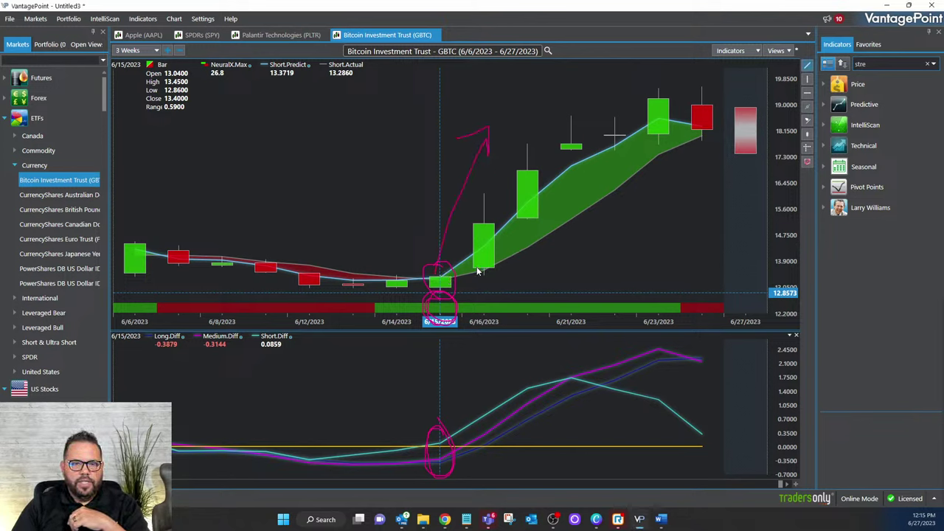
pyautogui.moveTo(487, 271)
pyautogui.mouseDown()
pyautogui.moveTo(651, 112)
pyautogui.moveTo(676, 103)
pyautogui.moveTo(703, 135)
pyautogui.mouseUp()
pyautogui.rightClick(703, 135)
pyautogui.click(734, 137)
# Move the ProfitCalc box ($2,260.00 on 500 shares) to the chart top and clear the pen marks.
pyautogui.moveTo(450, 238); pyautogui.dragTo(537, 107)
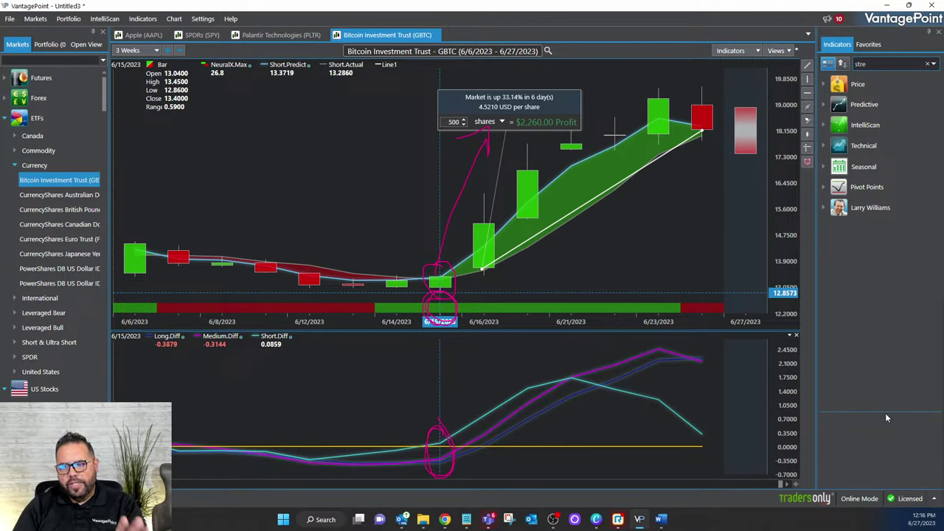
pyautogui.press('Escape')
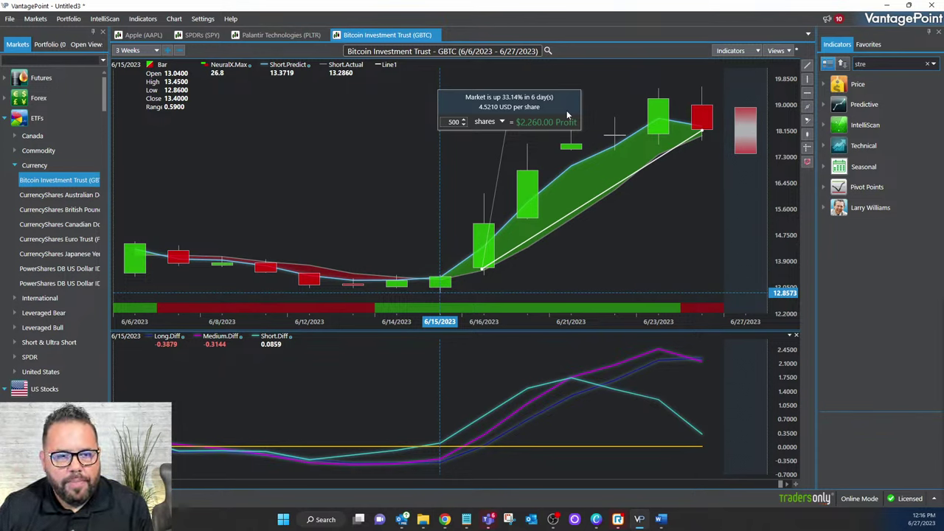
pyautogui.click(776, 50)
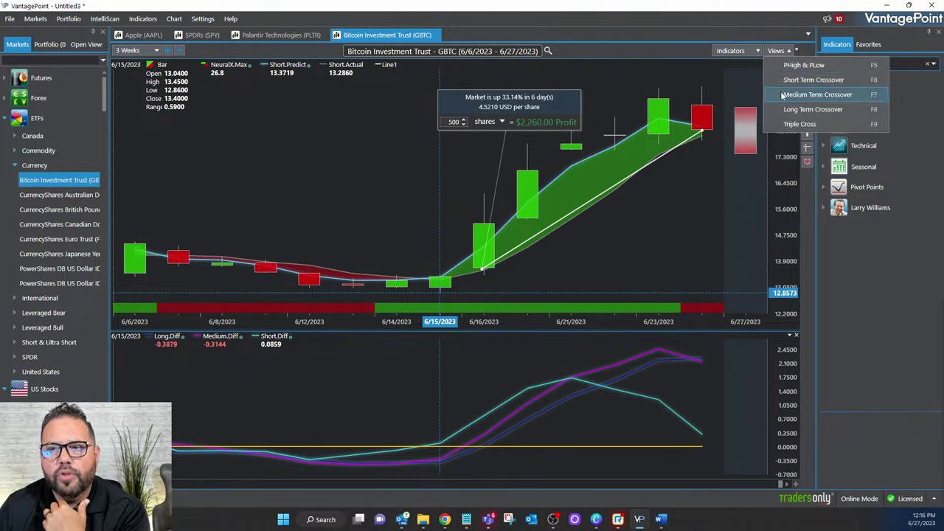
# Choose Medium Term Crossover, shift the trend line start to 6/20, then delete the line.
pyautogui.click(811, 94)
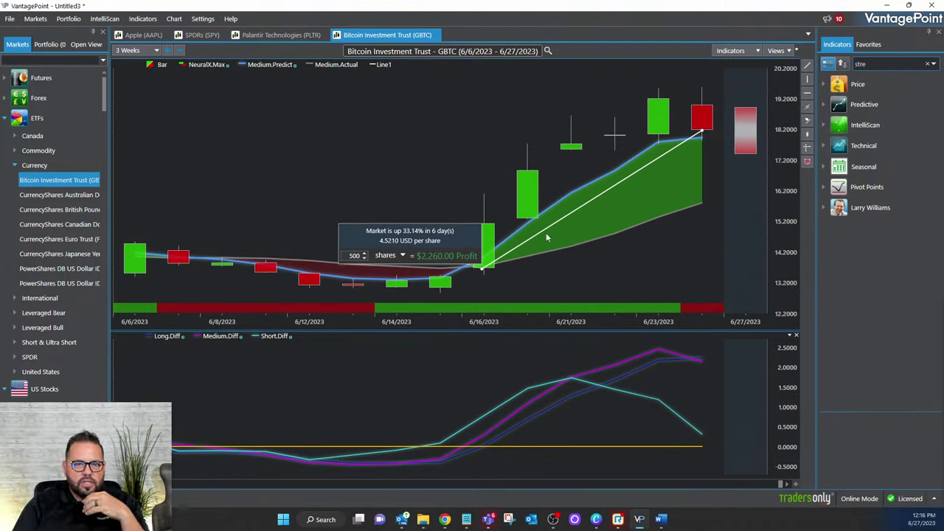
pyautogui.moveTo(479, 273); pyautogui.dragTo(523, 221)
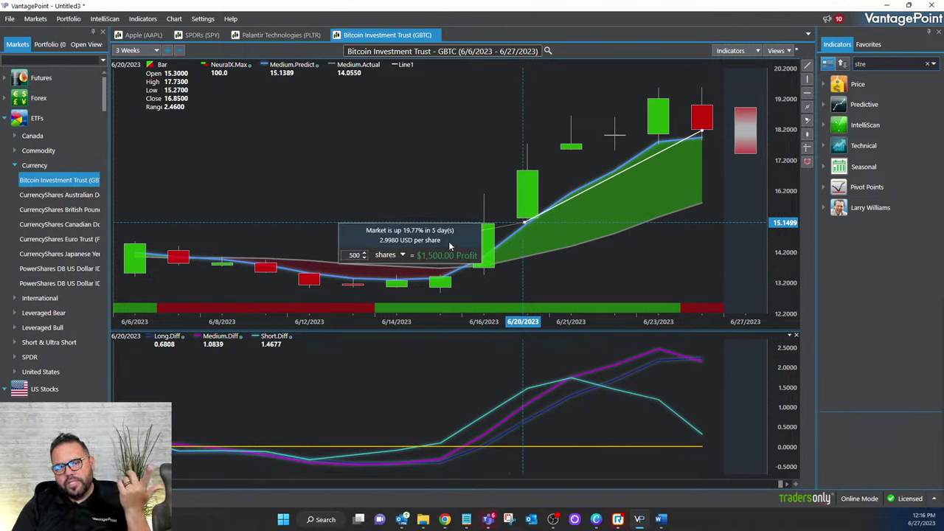
pyautogui.click(448, 244)
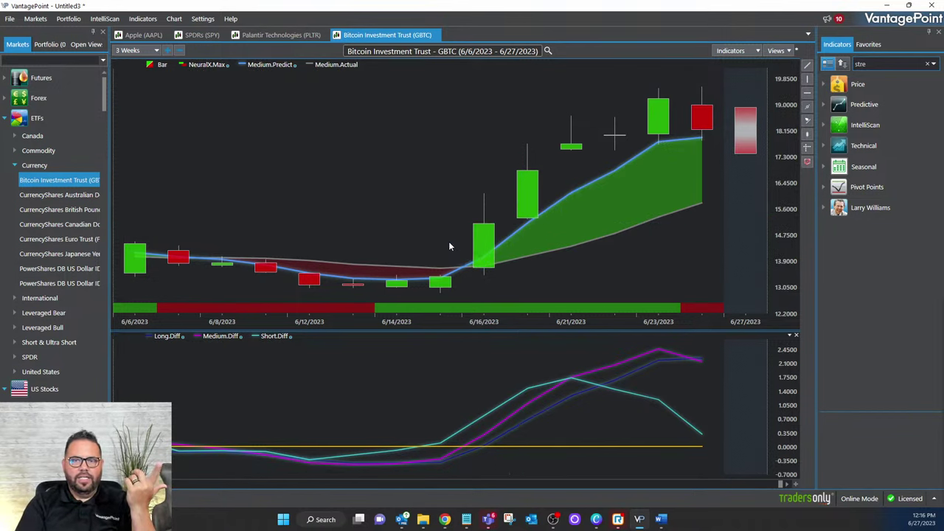
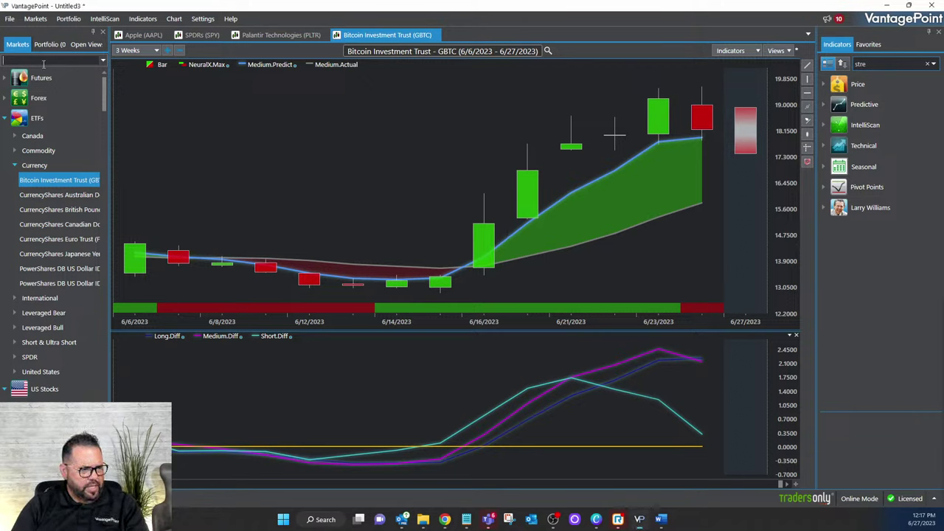
# Search 'bill' and open a Bill.com Holdings chart.
pyautogui.write('bill')
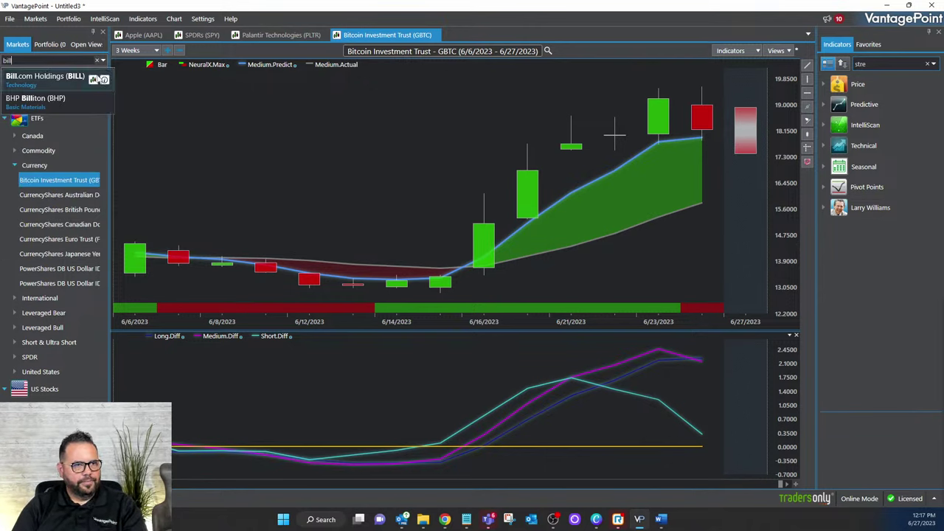
pyautogui.click(94, 85)
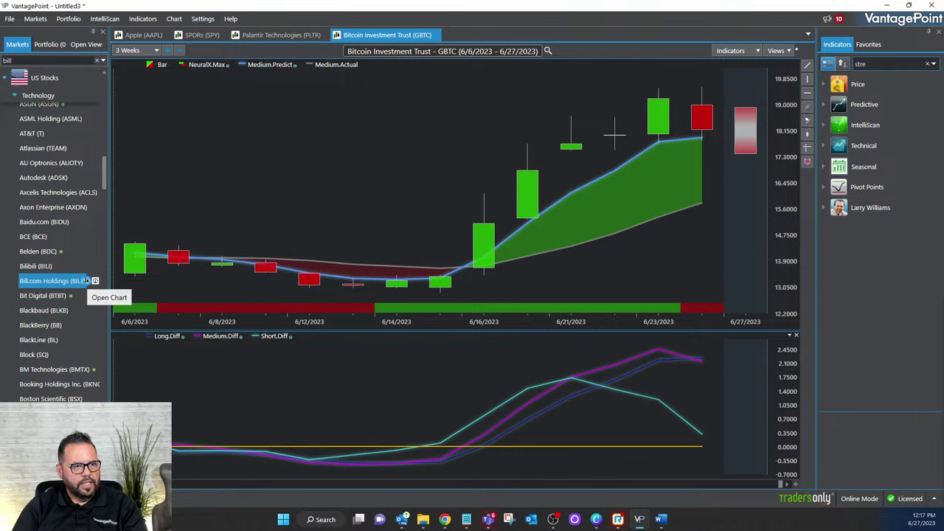
pyautogui.click(95, 281)
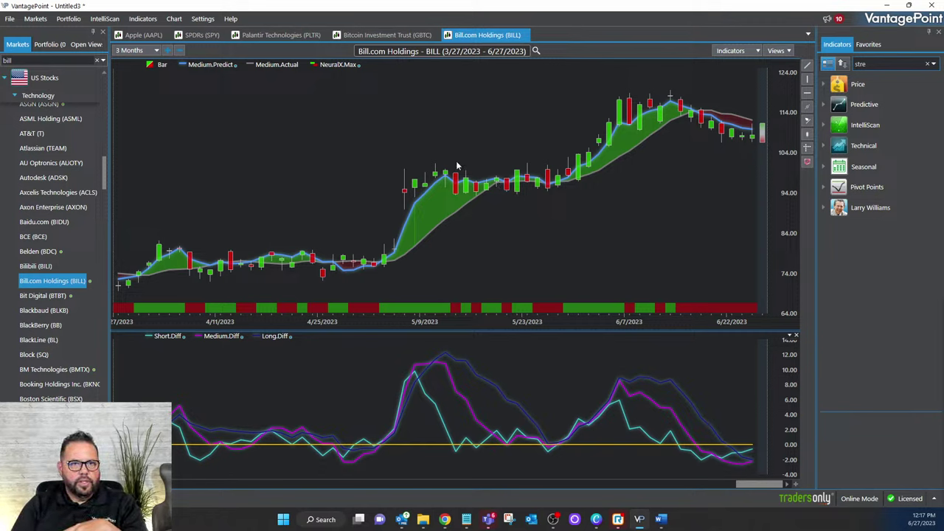
# Narrow the chart to 2 Months and inspect the 6/16/2023 and 5/3/2023 bars.
pyautogui.click(168, 51)
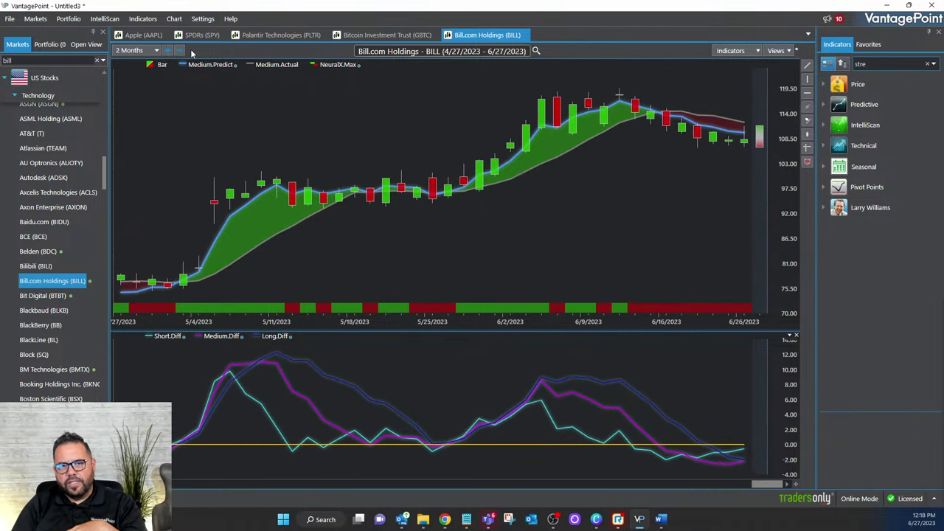
pyautogui.click(670, 125)
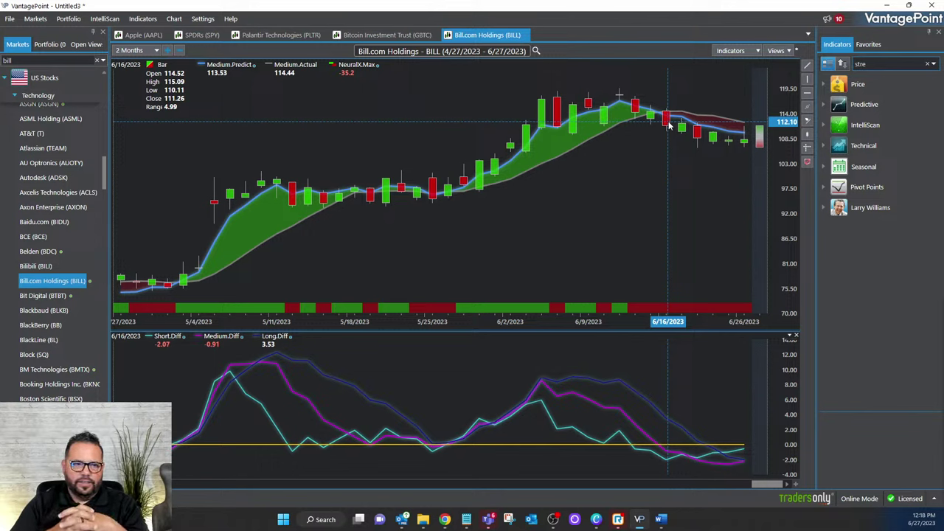
pyautogui.click(182, 286)
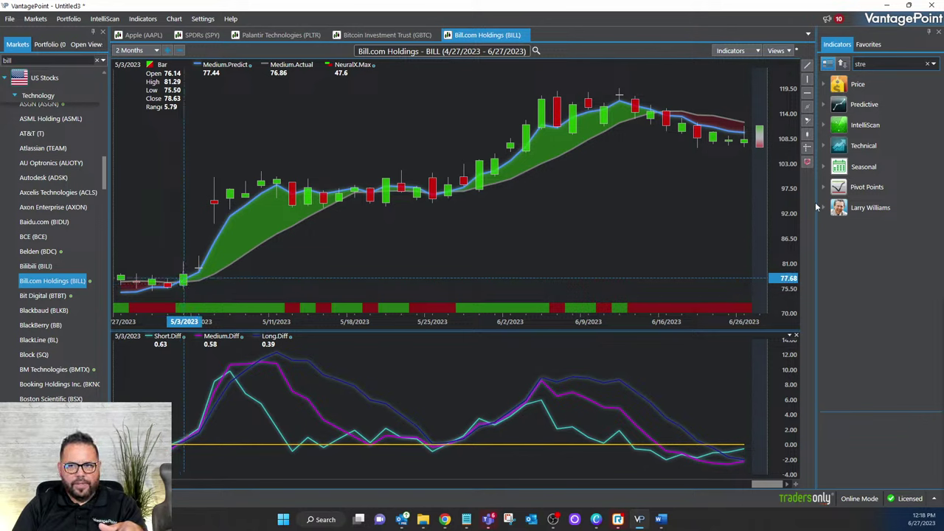
# Draw a trial trend line up from the 5/3 low with ProfitCalc, then discard it.
pyautogui.click(808, 66)
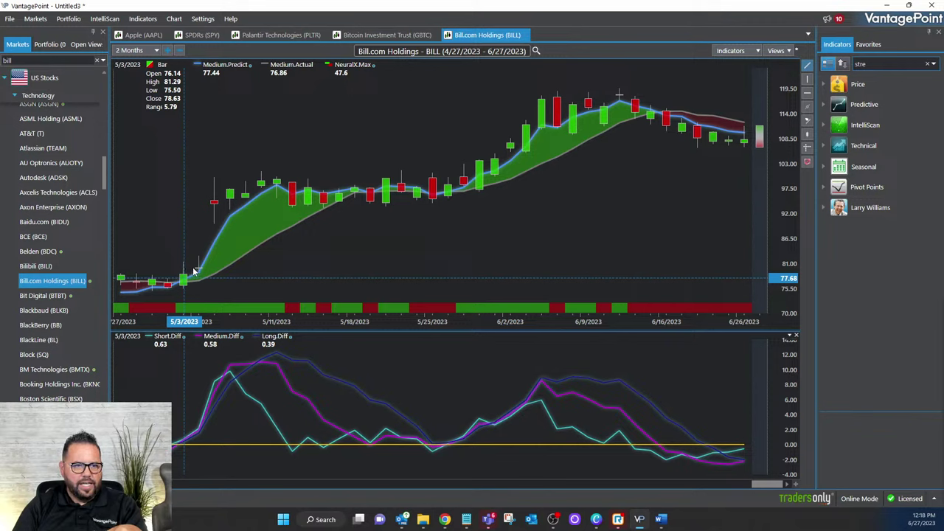
pyautogui.moveTo(196, 264); pyautogui.dragTo(214, 201)
pyautogui.rightClick(215, 201)
pyautogui.rightClick(210, 225)
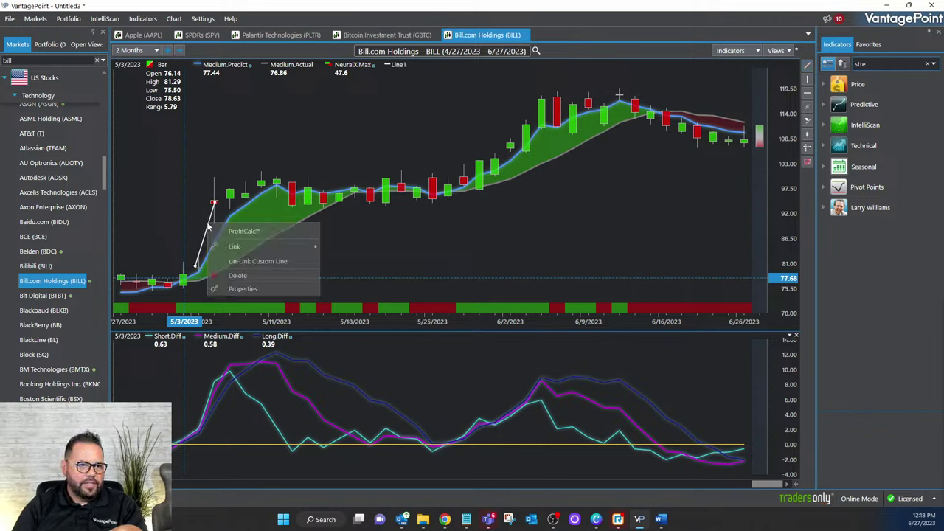
pyautogui.click(226, 230)
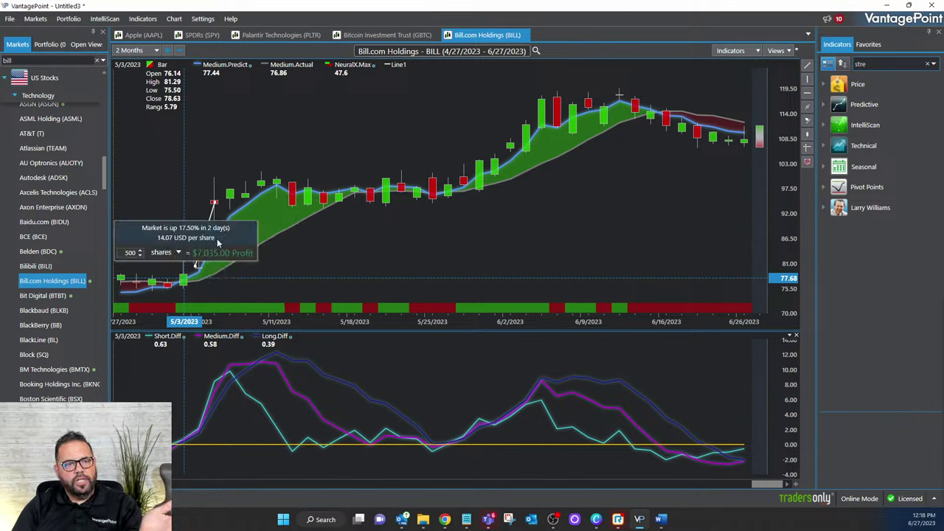
pyautogui.moveTo(212, 237); pyautogui.dragTo(296, 119)
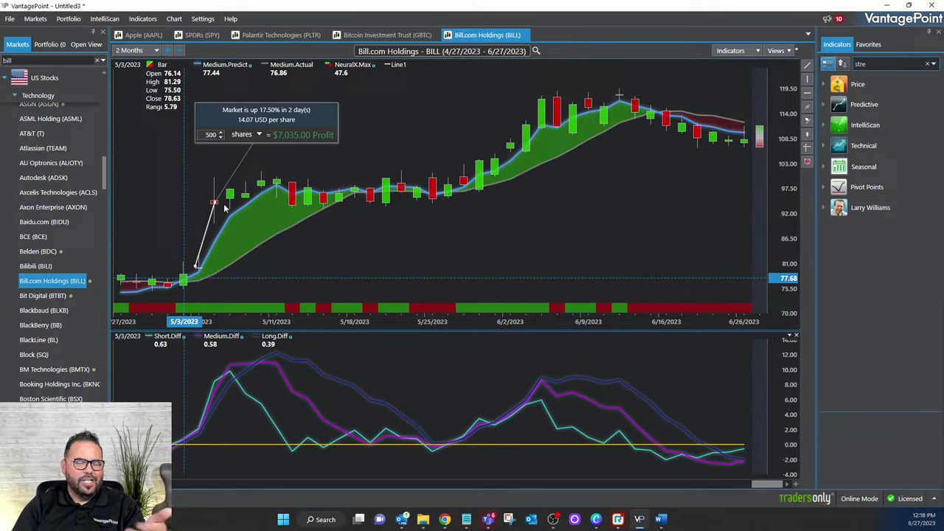
pyautogui.click(282, 122)
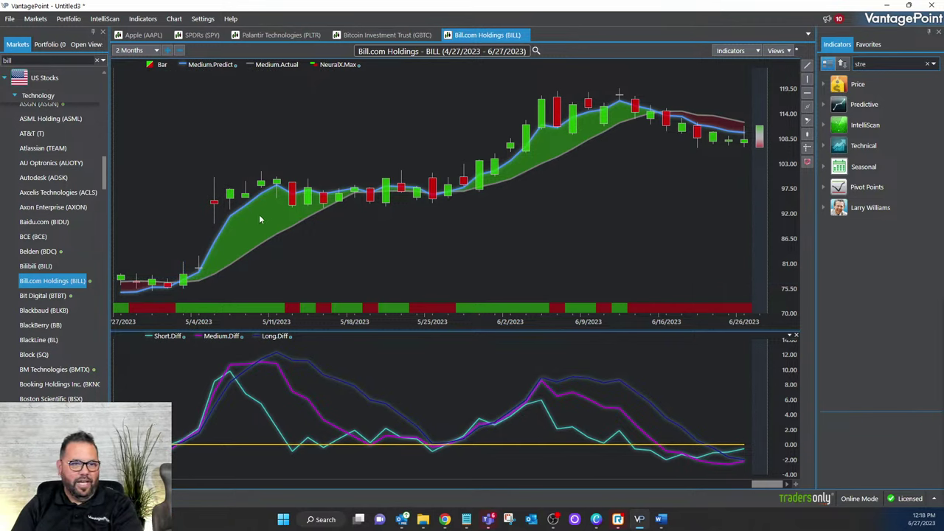
# Draw a trend line from the 5/4 low to 6/16 and place its 39.74% ProfitCalc box above.
pyautogui.click(252, 172)
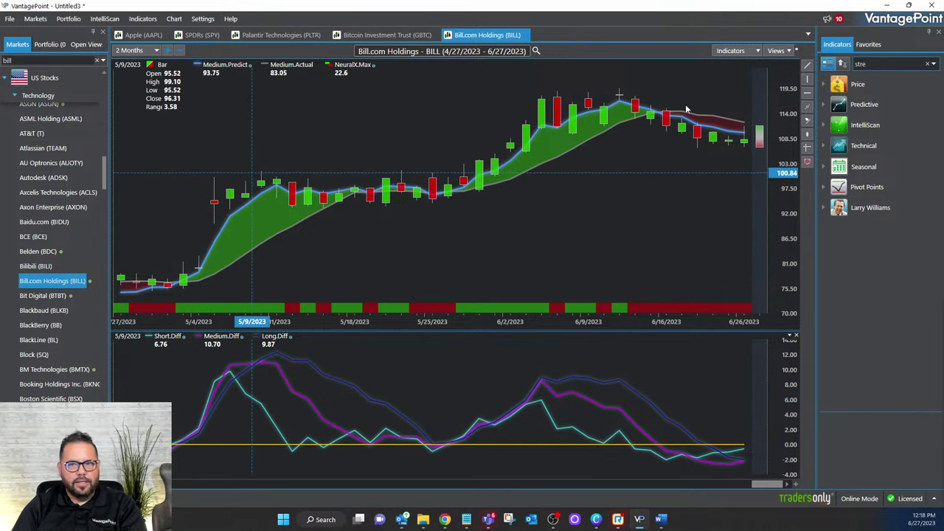
pyautogui.moveTo(196, 271); pyautogui.dragTo(664, 124)
pyautogui.rightClick(664, 125)
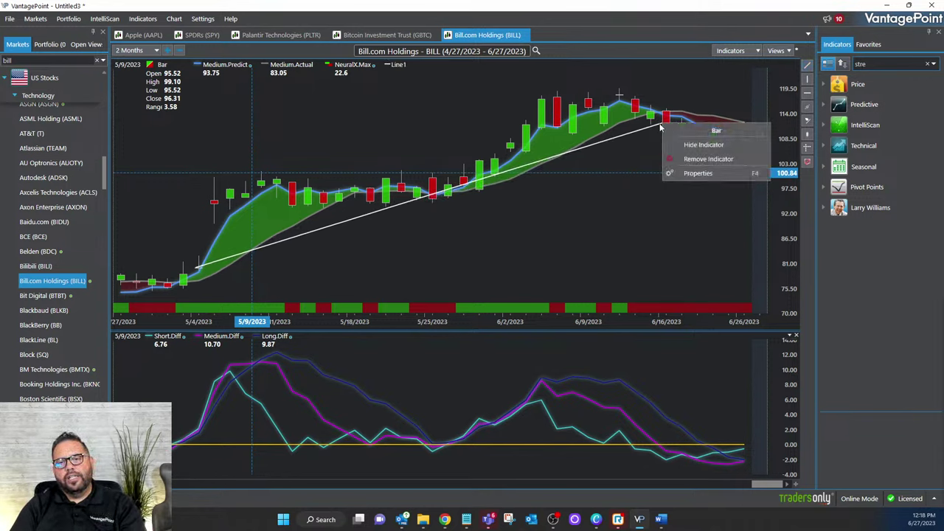
pyautogui.click(660, 122)
pyautogui.rightClick(664, 124)
pyautogui.click(701, 145)
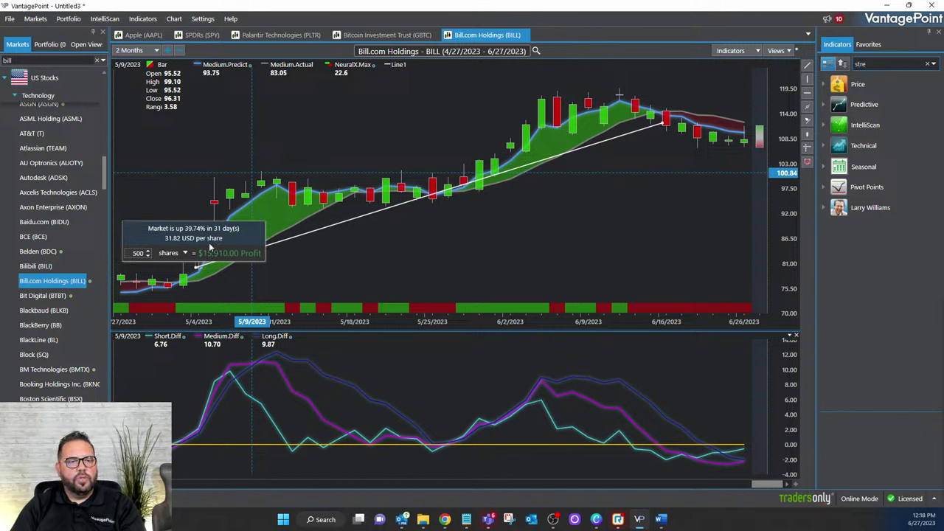
pyautogui.moveTo(199, 238); pyautogui.dragTo(374, 175)
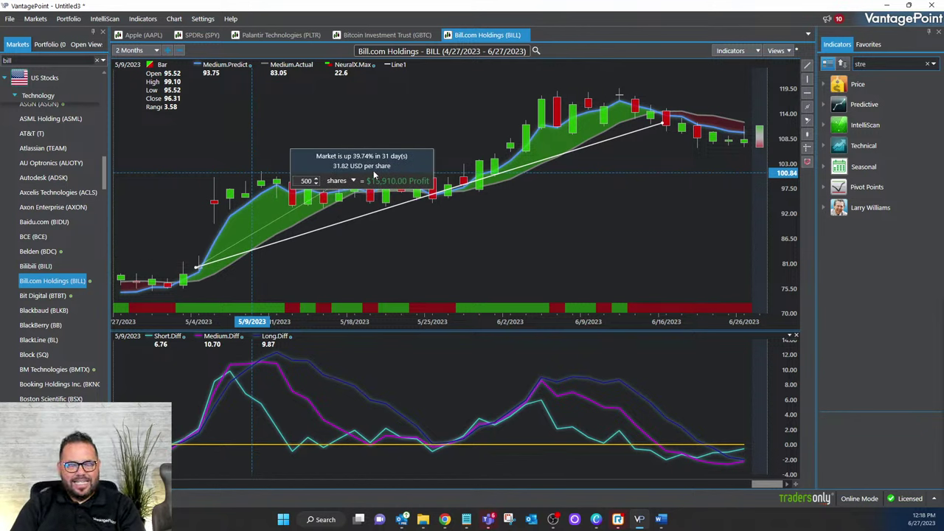
pyautogui.moveTo(374, 175); pyautogui.dragTo(392, 147)
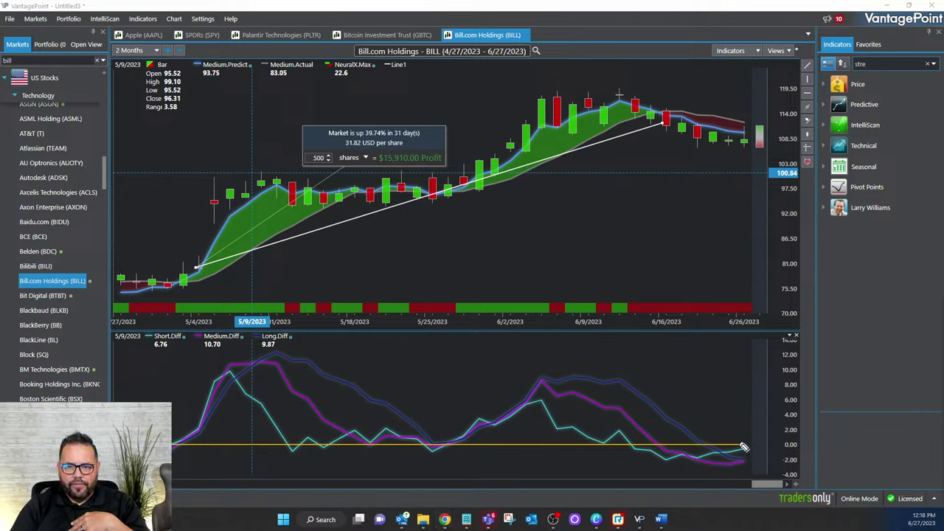
# Sketch three red marks in the oscillator pane, then clear them.
pyautogui.moveTo(702, 460); pyautogui.dragTo(780, 429)
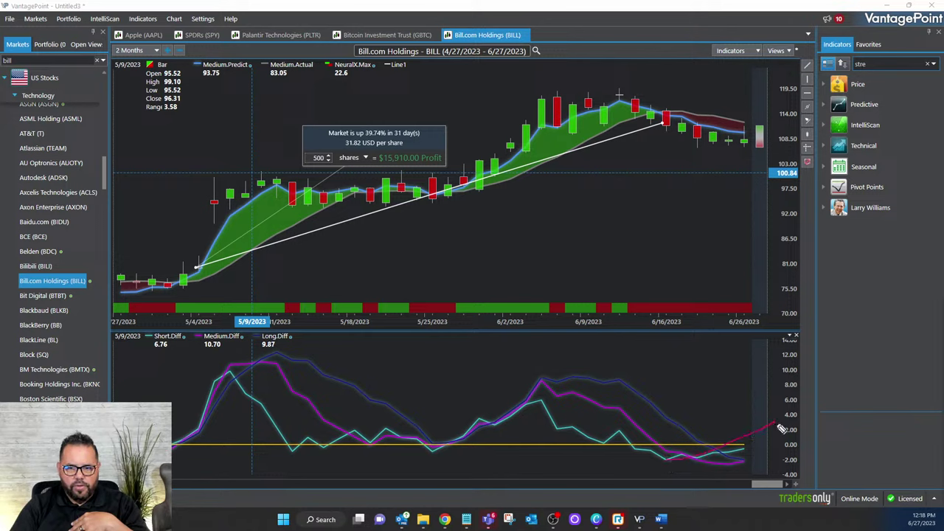
pyautogui.moveTo(703, 465); pyautogui.dragTo(764, 460)
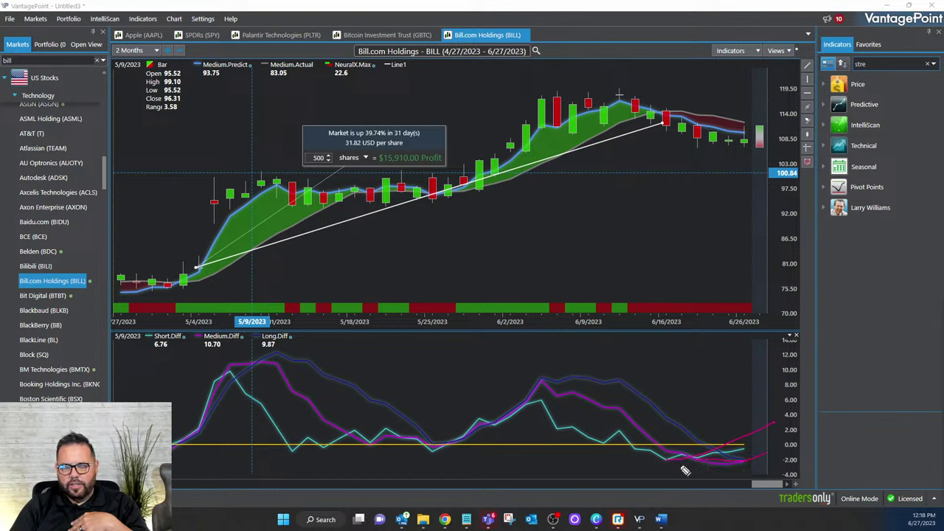
pyautogui.moveTo(679, 436); pyautogui.dragTo(754, 462)
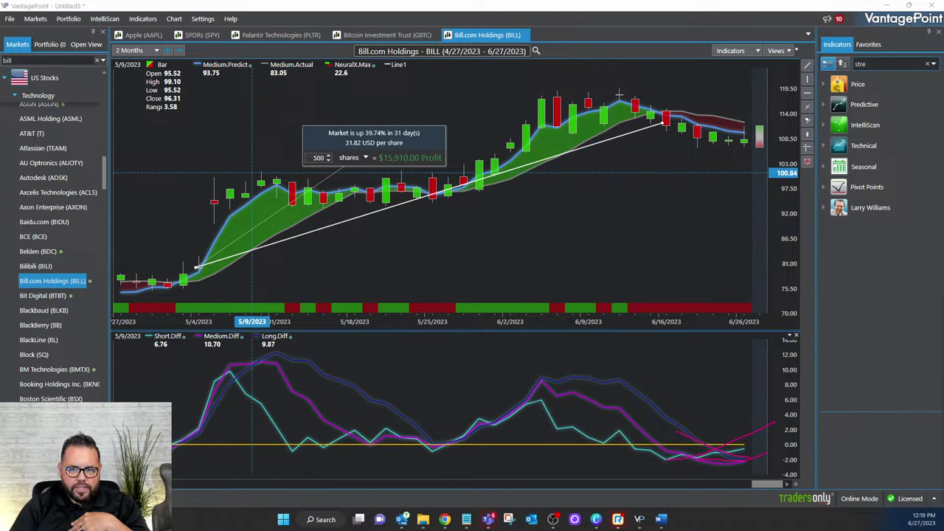
pyautogui.press('Escape')
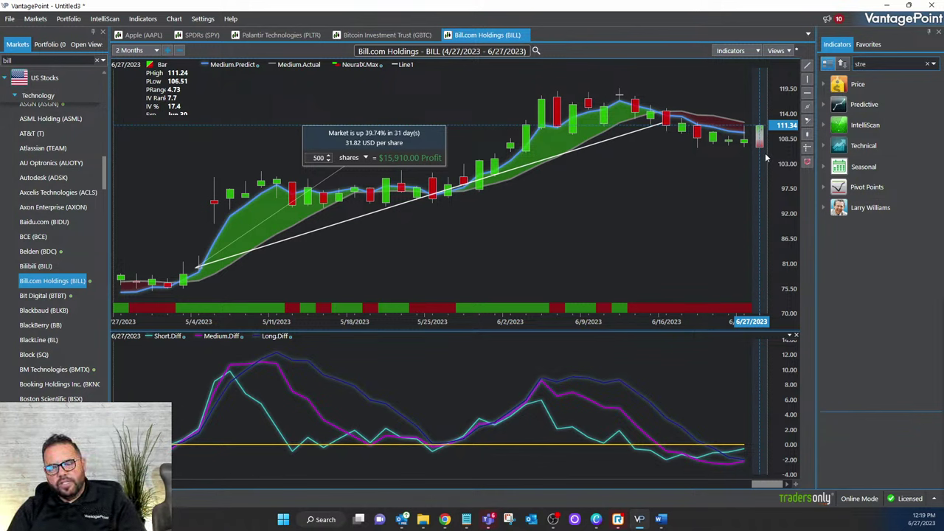
# Circle and clear the recent oscillator lows, mark the latest candle, and nudge the profit box.
pyautogui.moveTo(686, 463)
pyautogui.mouseDown()
pyautogui.moveTo(721, 470)
pyautogui.moveTo(758, 441)
pyautogui.moveTo(656, 442)
pyautogui.moveTo(717, 491)
pyautogui.moveTo(754, 429)
pyautogui.moveTo(714, 493)
pyautogui.moveTo(659, 430)
pyautogui.moveTo(763, 480)
pyautogui.mouseUp()
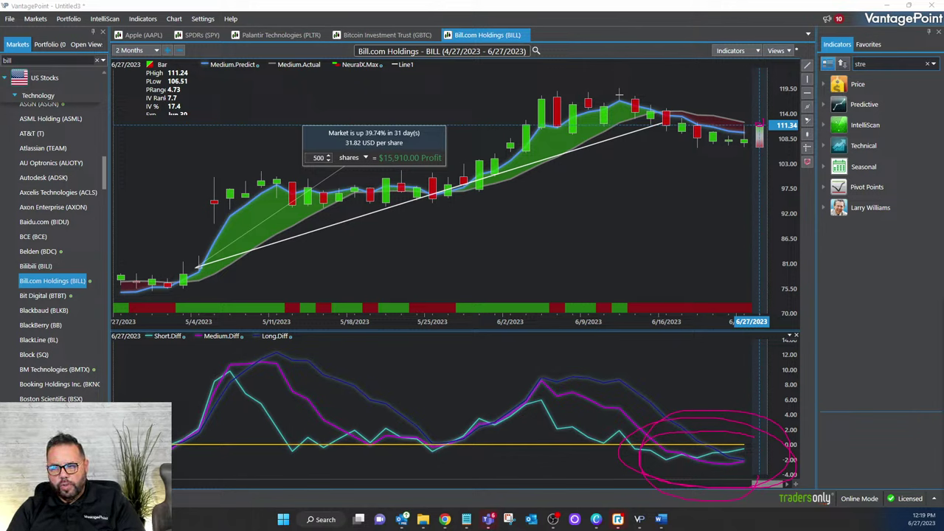
pyautogui.press('Escape')
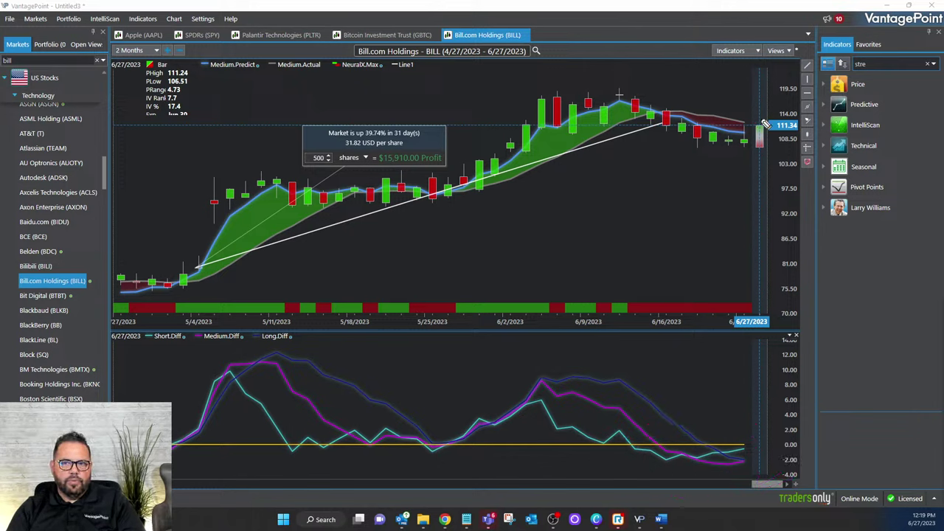
pyautogui.moveTo(760, 118); pyautogui.dragTo(760, 130)
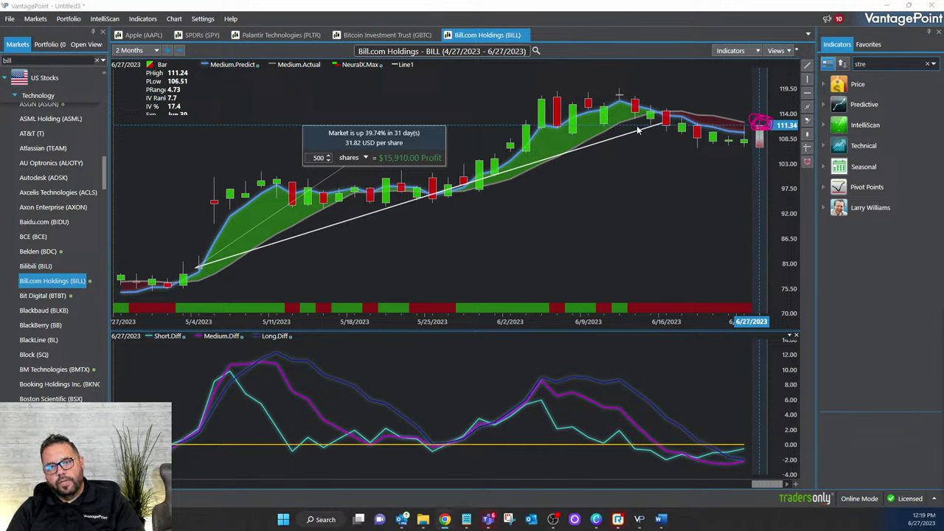
pyautogui.moveTo(387, 132); pyautogui.dragTo(406, 146)
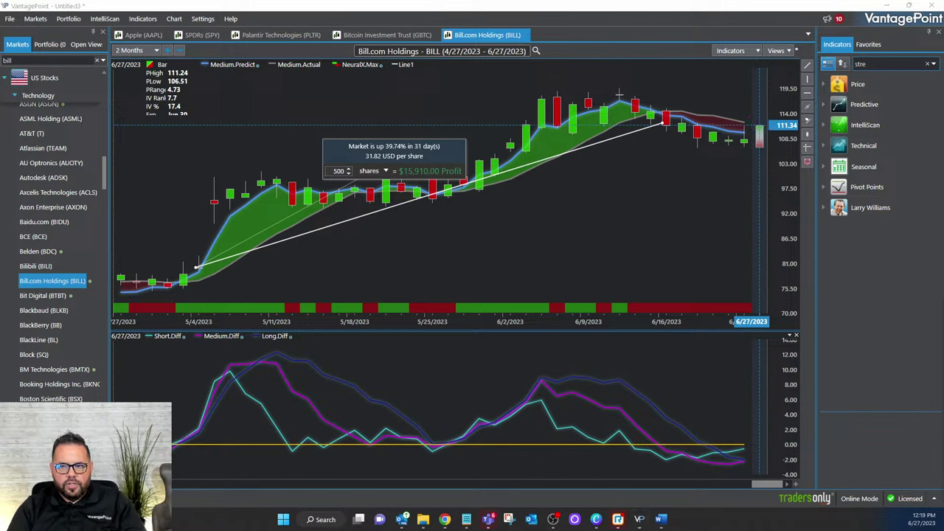
# Apply the Triple Cross view and delete the trend line with its profit box.
pyautogui.click(778, 50)
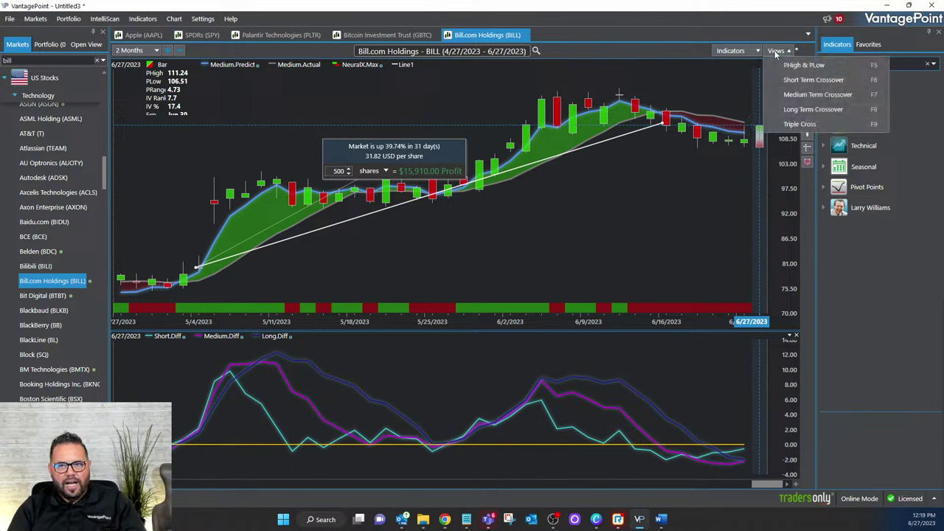
pyautogui.click(788, 124)
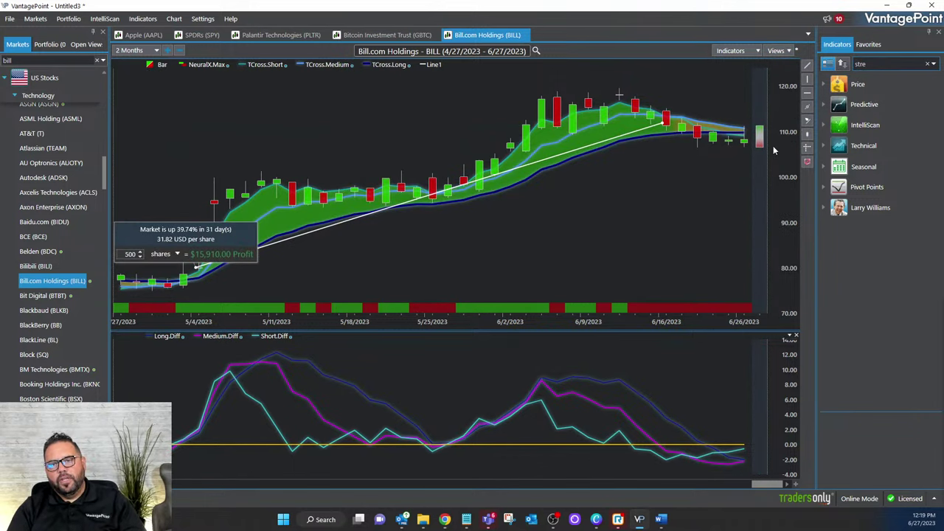
pyautogui.moveTo(235, 246); pyautogui.dragTo(341, 117)
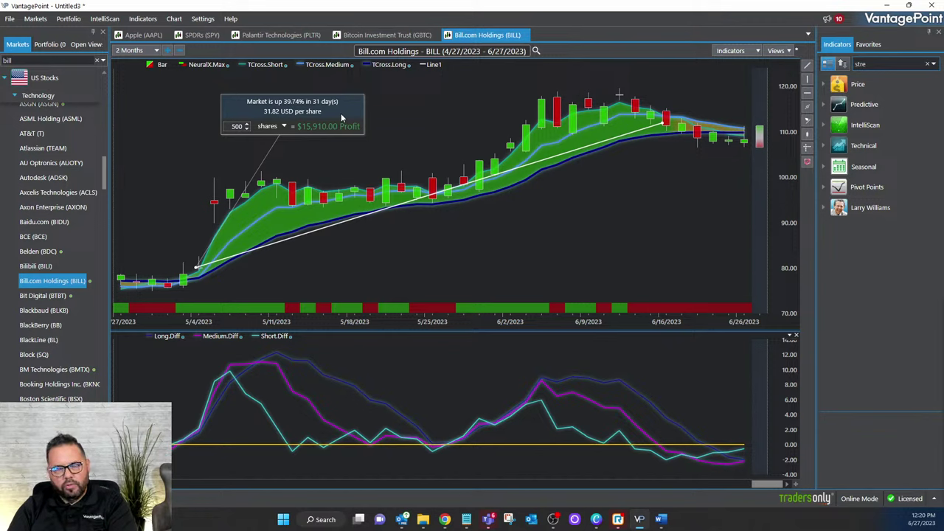
pyautogui.press('Delete')
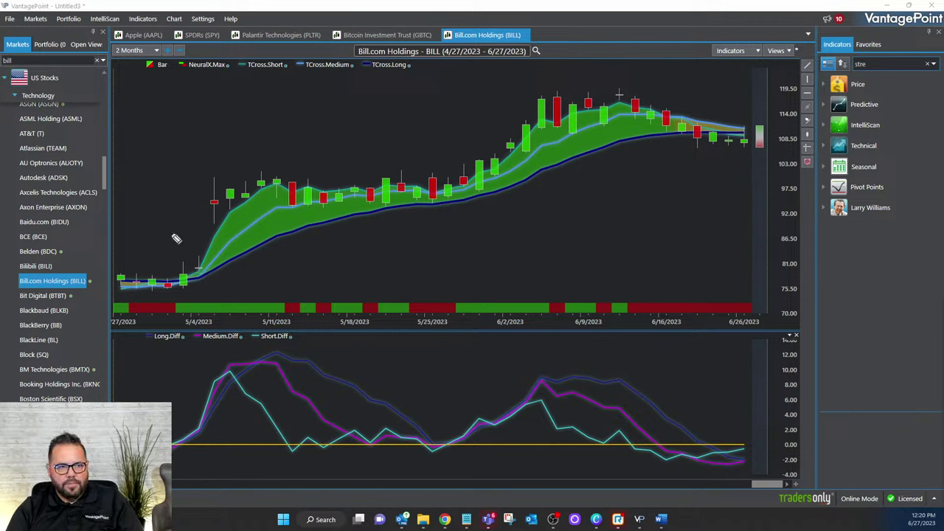
# Draw freehand marks near the 5/4 low and June candles, then erase all markup.
pyautogui.moveTo(173, 229); pyautogui.dragTo(186, 273)
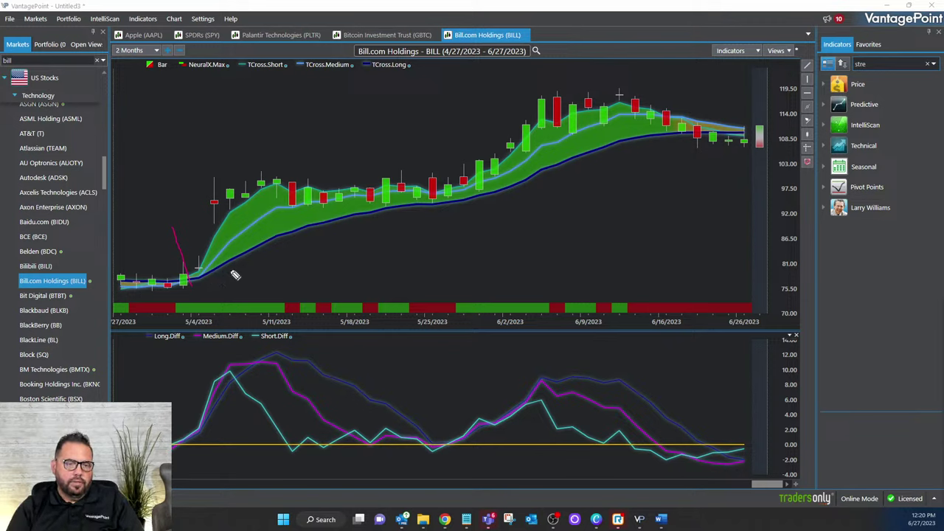
pyautogui.moveTo(191, 282); pyautogui.dragTo(748, 163)
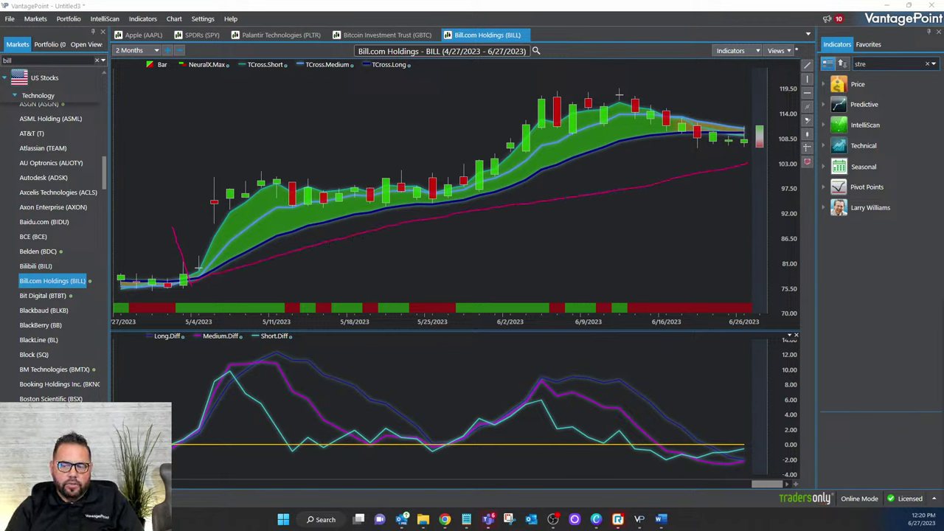
pyautogui.press('Delete')
pyautogui.moveTo(200, 270)
pyautogui.mouseDown()
pyautogui.moveTo(264, 207)
pyautogui.moveTo(369, 213)
pyautogui.moveTo(397, 189)
pyautogui.moveTo(498, 204)
pyautogui.moveTo(555, 129)
pyautogui.moveTo(598, 122)
pyautogui.mouseUp()
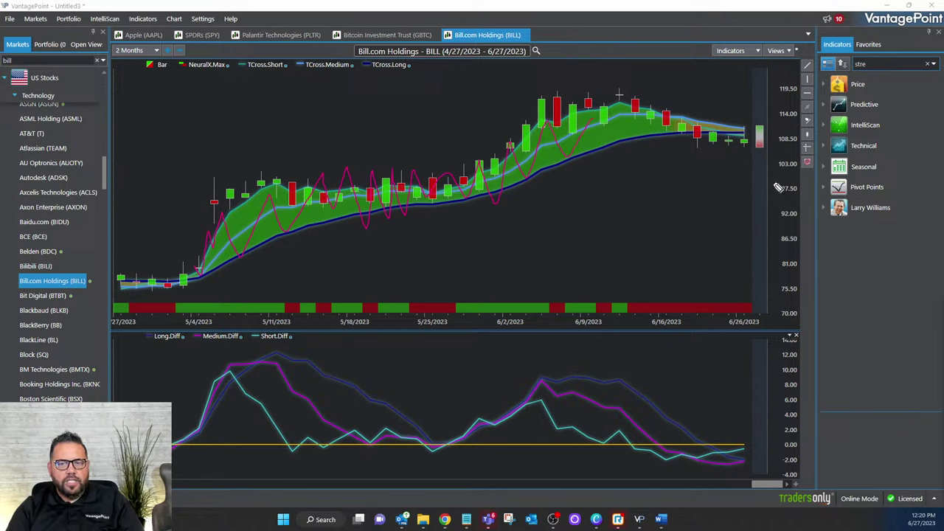
pyautogui.moveTo(747, 118)
pyautogui.mouseDown()
pyautogui.moveTo(674, 118)
pyautogui.moveTo(667, 135)
pyautogui.moveTo(759, 146)
pyautogui.moveTo(759, 119)
pyautogui.moveTo(767, 154)
pyautogui.moveTo(809, 181)
pyautogui.mouseUp()
pyautogui.press('Escape')
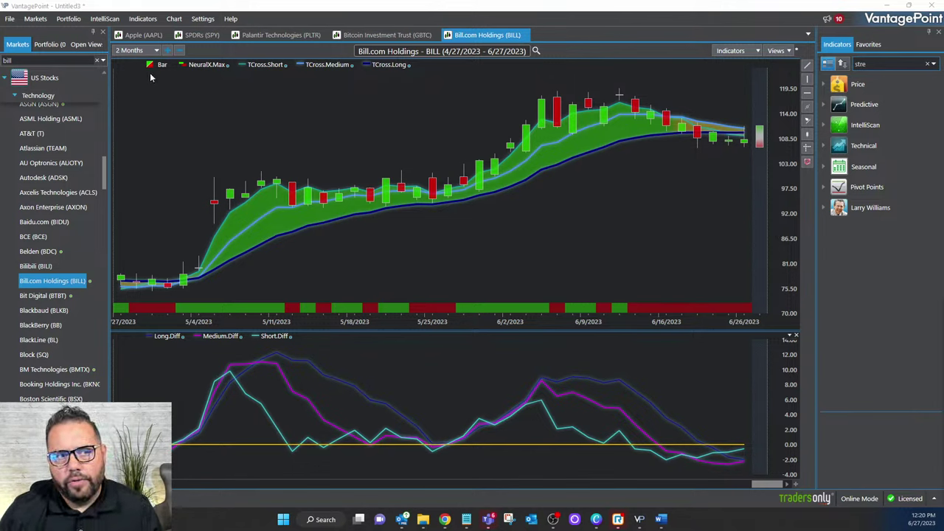
# Switch to 6 Months, loop the early-year downtrend and May–June uptrend, then clear the loops.
pyautogui.click(140, 53)
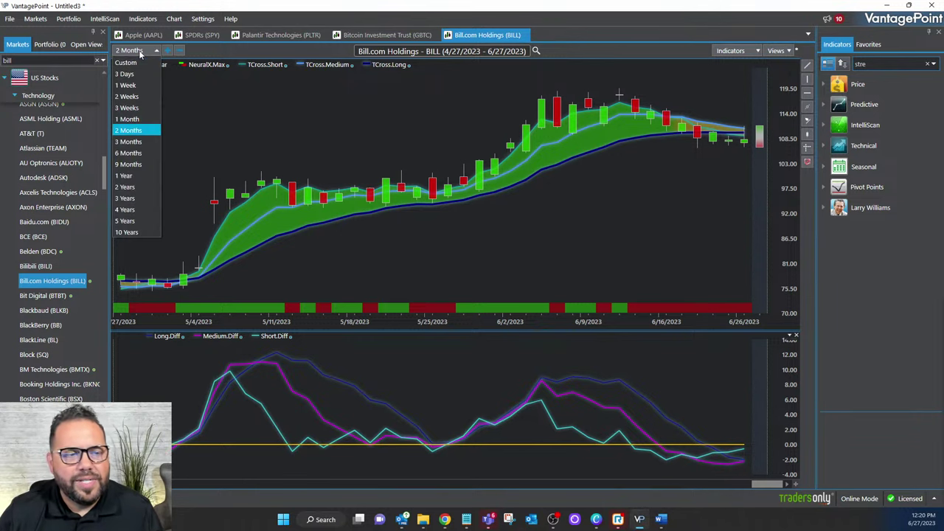
pyautogui.click(136, 149)
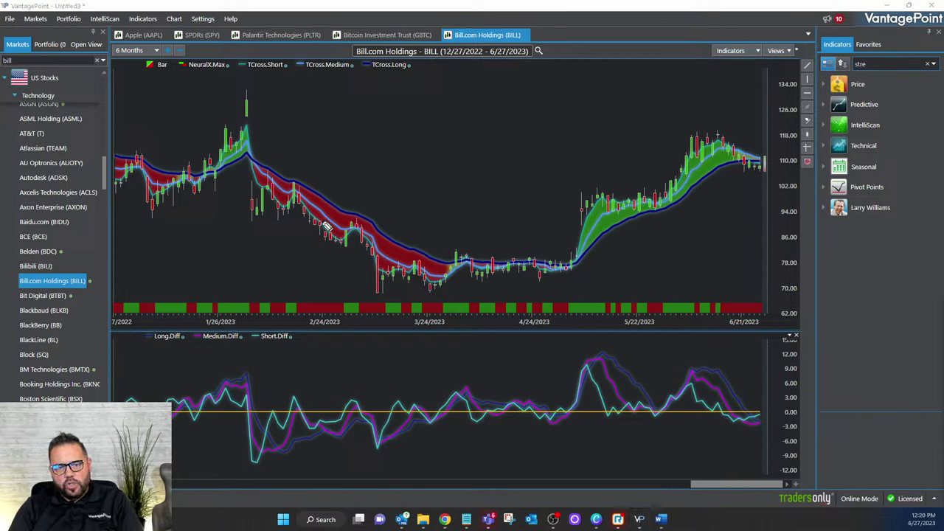
pyautogui.moveTo(269, 158)
pyautogui.mouseDown()
pyautogui.moveTo(539, 245)
pyautogui.moveTo(561, 347)
pyautogui.moveTo(262, 238)
pyautogui.moveTo(284, 146)
pyautogui.mouseUp()
pyautogui.moveTo(583, 280)
pyautogui.mouseDown()
pyautogui.moveTo(599, 263)
pyautogui.moveTo(806, 159)
pyautogui.moveTo(558, 219)
pyautogui.moveTo(549, 248)
pyautogui.mouseUp()
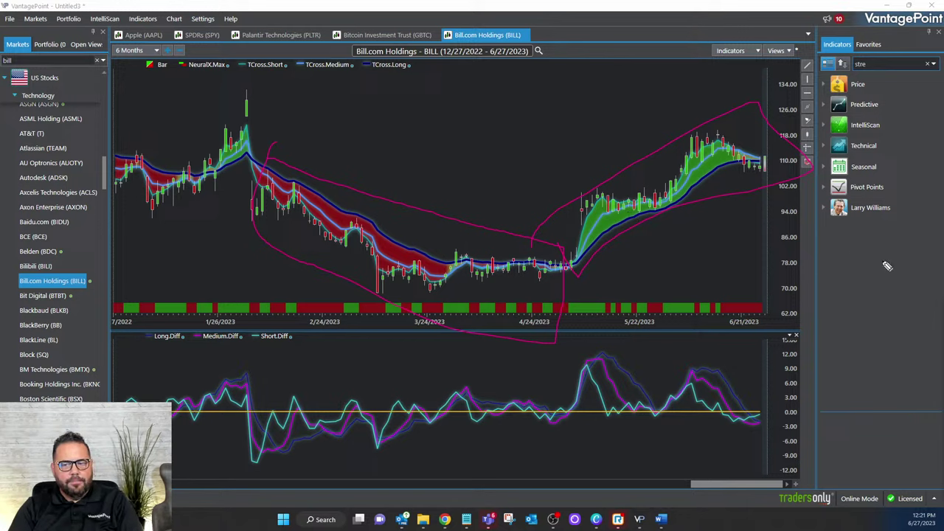
pyautogui.press('Escape')
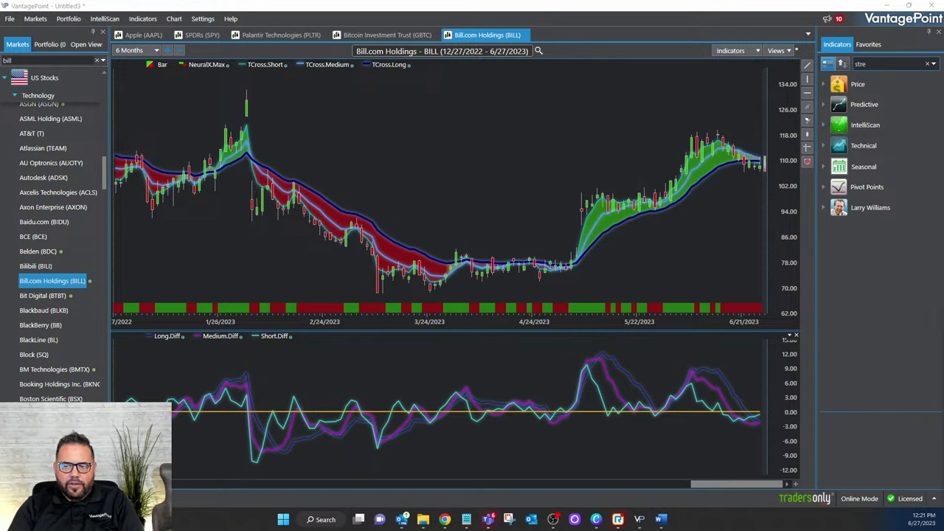
# Narrow to 3 Months, circle then erase the latest candles, and select the symbol search text.
pyautogui.click(140, 50)
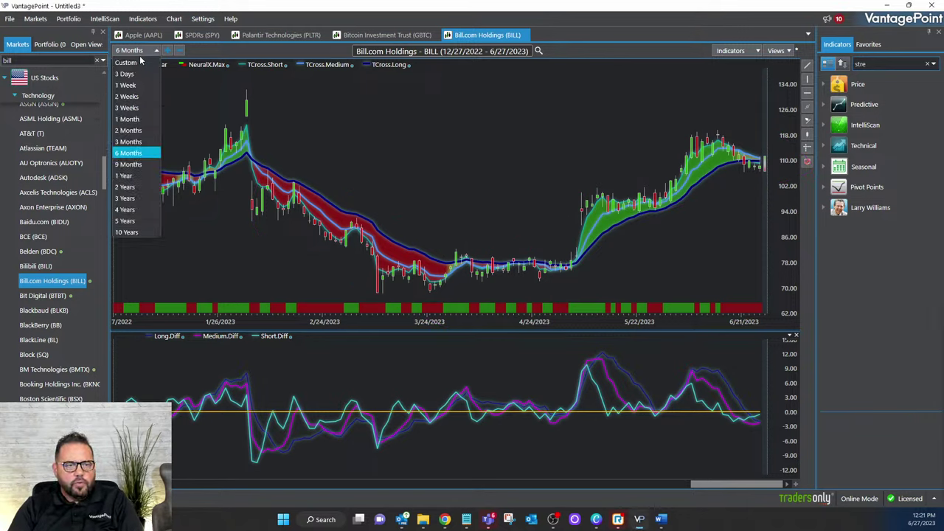
pyautogui.click(143, 142)
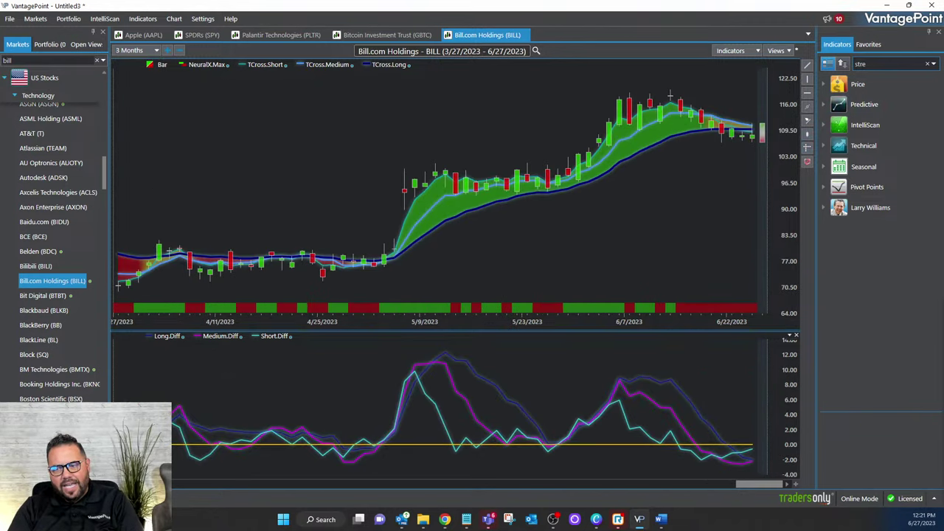
pyautogui.moveTo(699, 111)
pyautogui.mouseDown()
pyautogui.moveTo(749, 112)
pyautogui.moveTo(735, 146)
pyautogui.moveTo(760, 141)
pyautogui.moveTo(747, 105)
pyautogui.moveTo(713, 127)
pyautogui.moveTo(753, 133)
pyautogui.mouseUp()
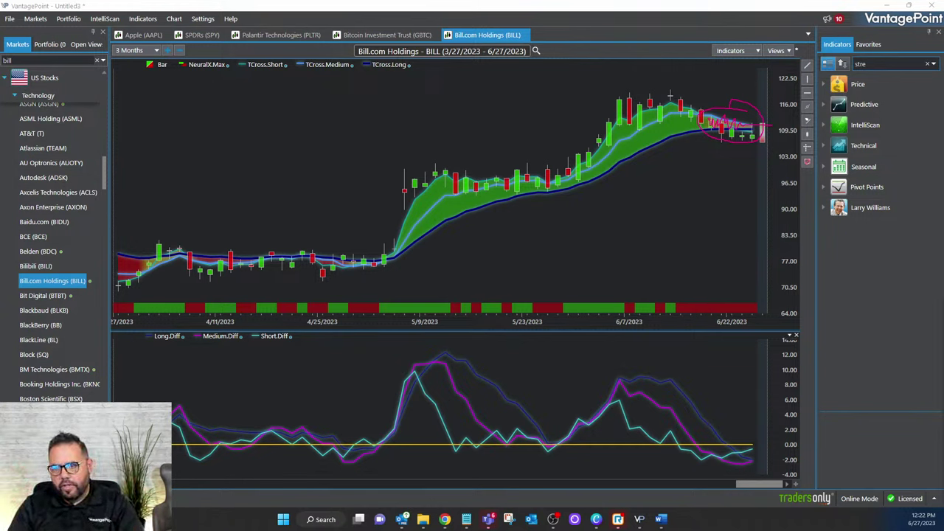
pyautogui.press('Escape')
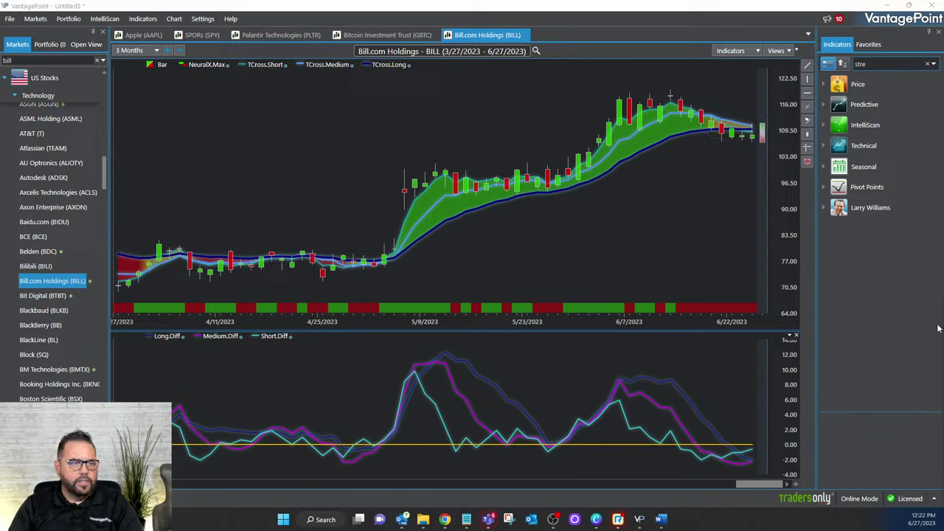
pyautogui.click(48, 61)
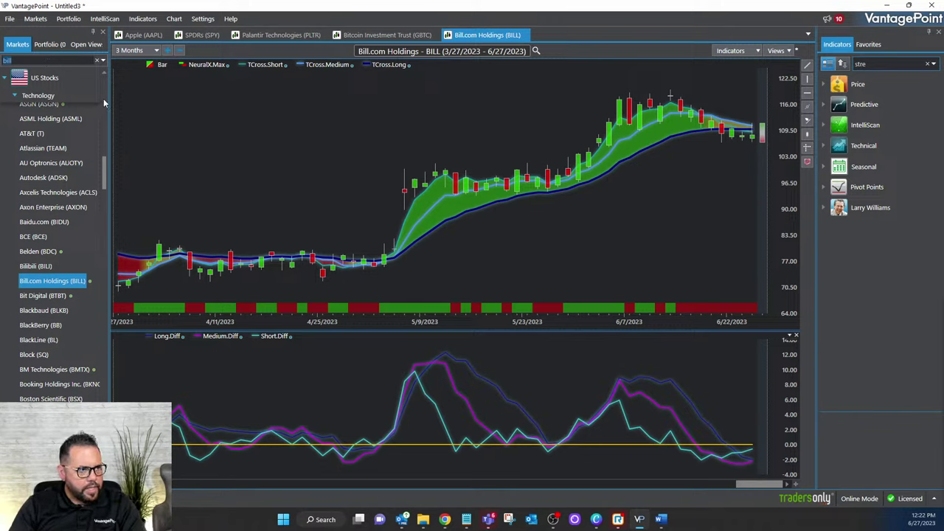
# Search 'tsla', open the Tesla Motors chart, and sketch a freehand line across it.
pyautogui.write('tsla')
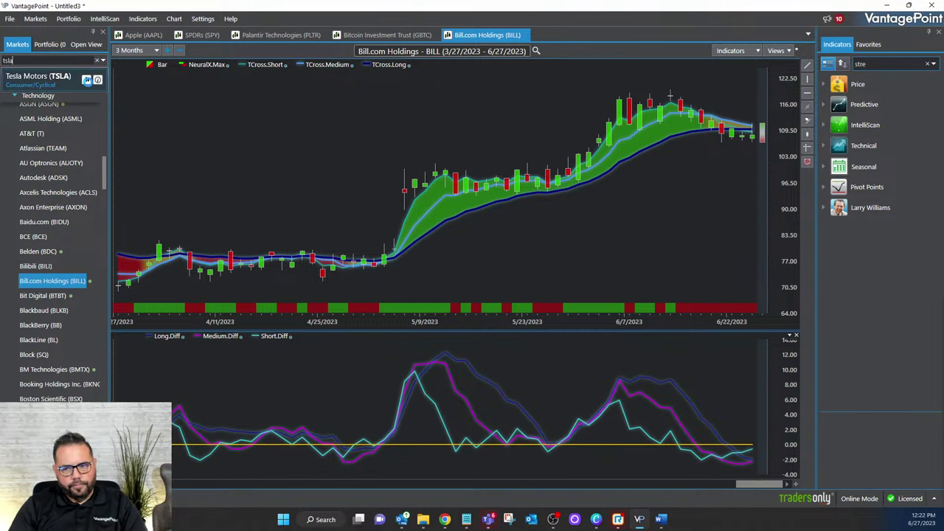
pyautogui.click(86, 80)
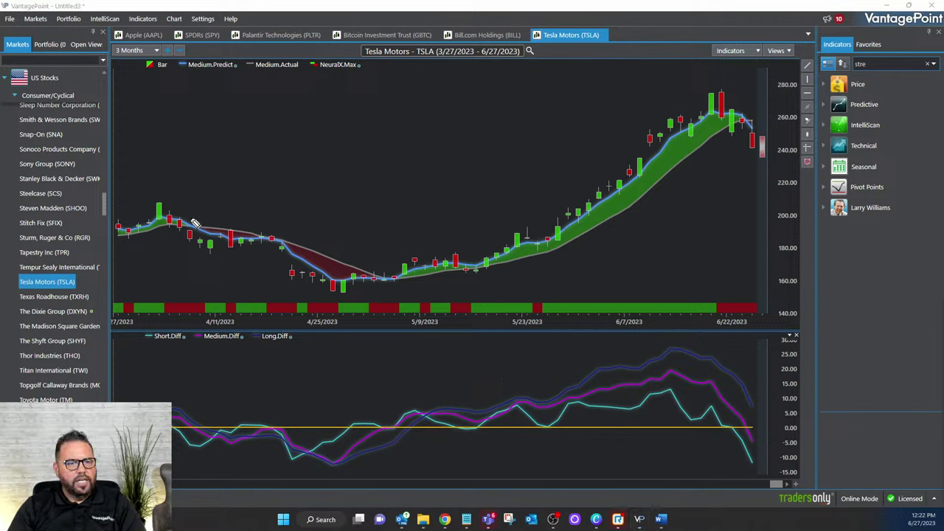
pyautogui.moveTo(194, 222)
pyautogui.mouseDown()
pyautogui.moveTo(394, 264)
pyautogui.moveTo(390, 299)
pyautogui.moveTo(404, 301)
pyautogui.moveTo(406, 270)
pyautogui.moveTo(636, 91)
pyautogui.moveTo(590, 93)
pyautogui.mouseUp()
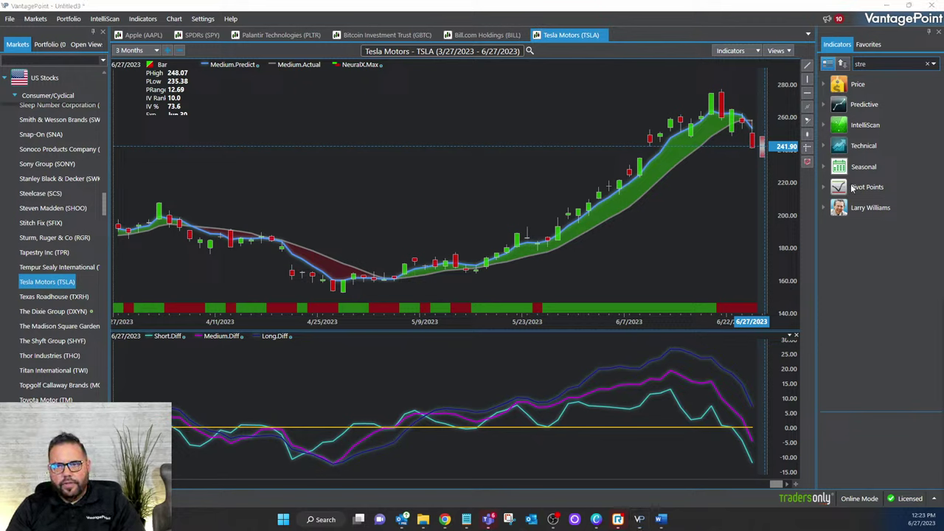
# Draw a TSLA trend line from the early-May low with a ProfitCalc box set to 100 shares.
pyautogui.moveTo(404, 274)
pyautogui.mouseDown()
pyautogui.moveTo(706, 173)
pyautogui.moveTo(749, 147)
pyautogui.mouseUp()
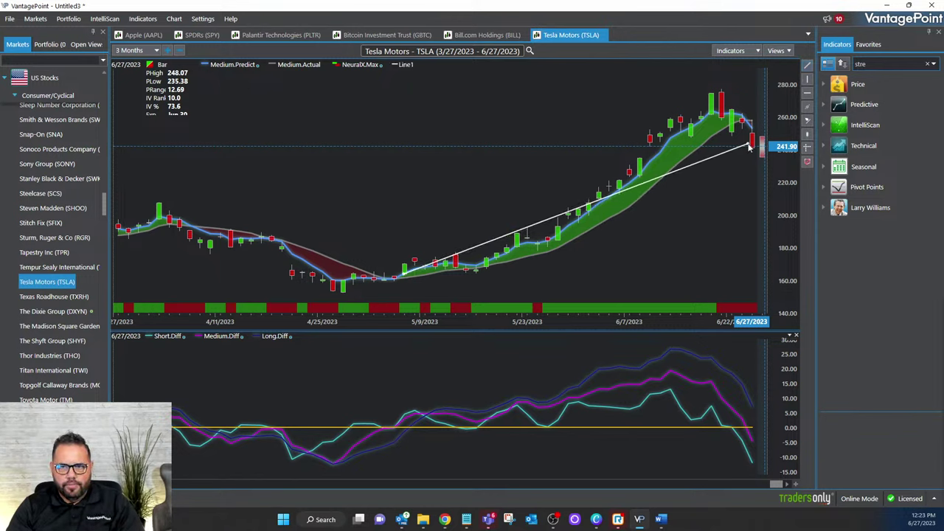
pyautogui.rightClick(748, 148)
pyautogui.click(771, 152)
pyautogui.moveTo(360, 244); pyautogui.dragTo(550, 88)
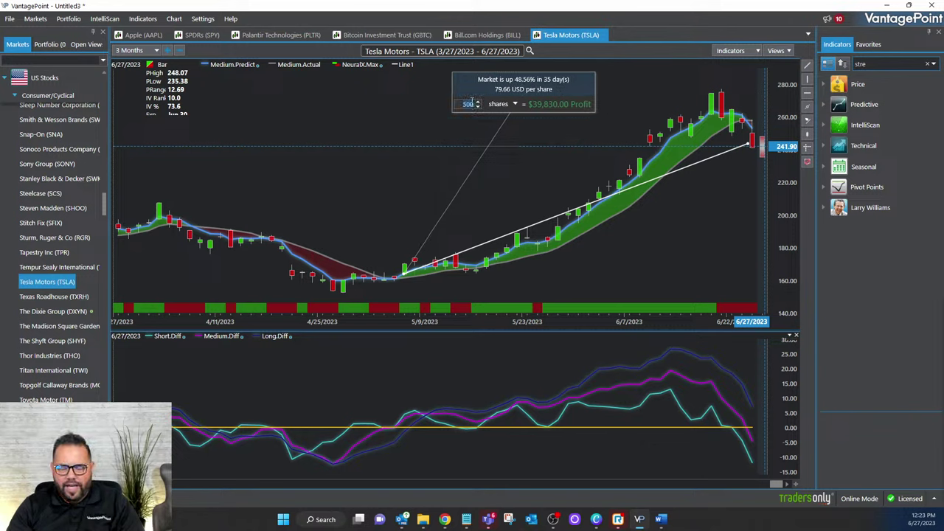
pyautogui.write('100')
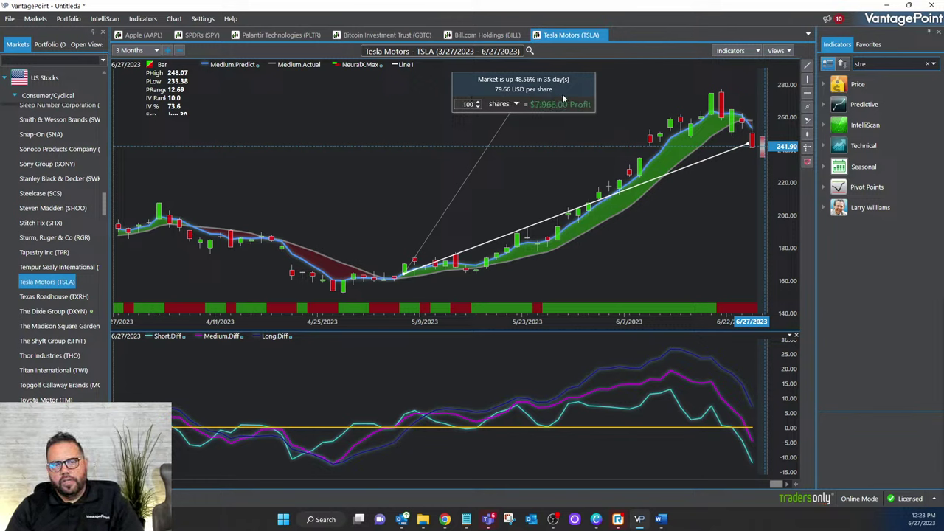
pyautogui.moveTo(562, 93); pyautogui.dragTo(536, 183)
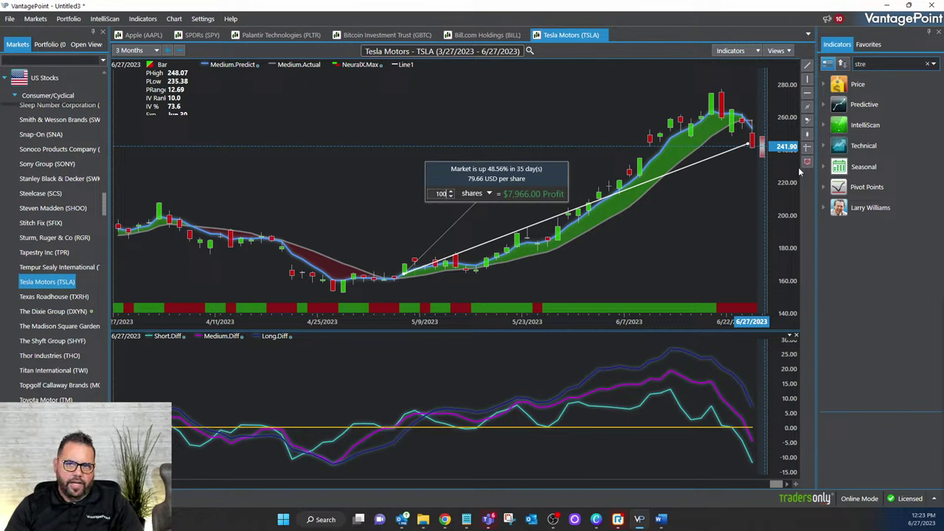
pyautogui.click(790, 51)
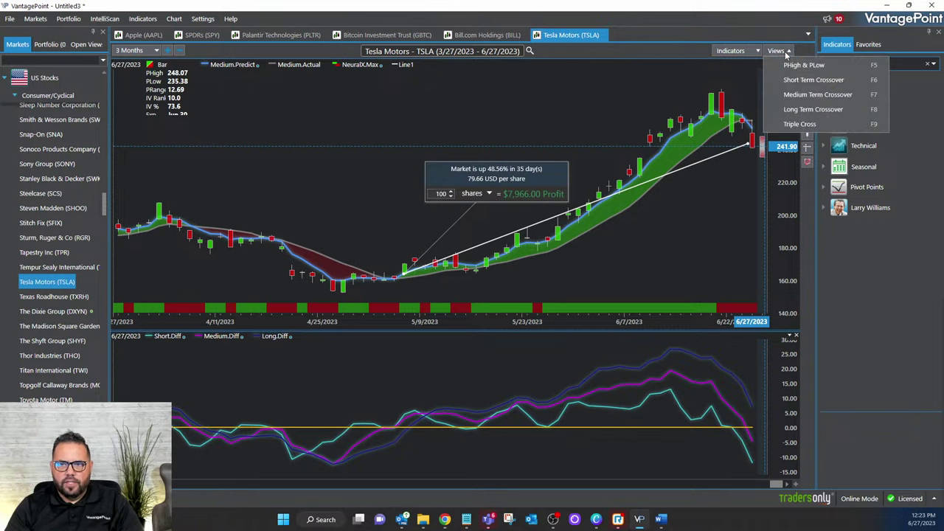
# Apply Short Term Crossover at 1 Month and reshape the trend line to 57.62% over 18 days.
pyautogui.click(798, 81)
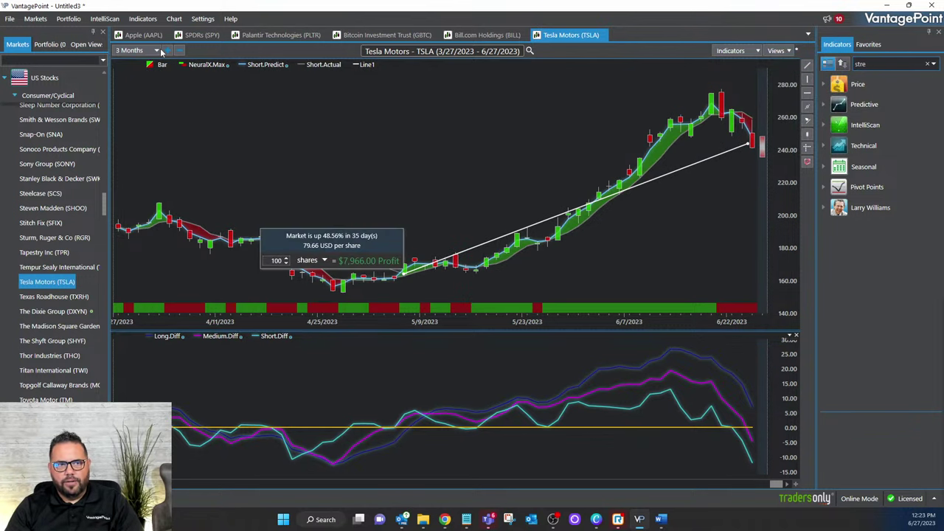
pyautogui.click(169, 50)
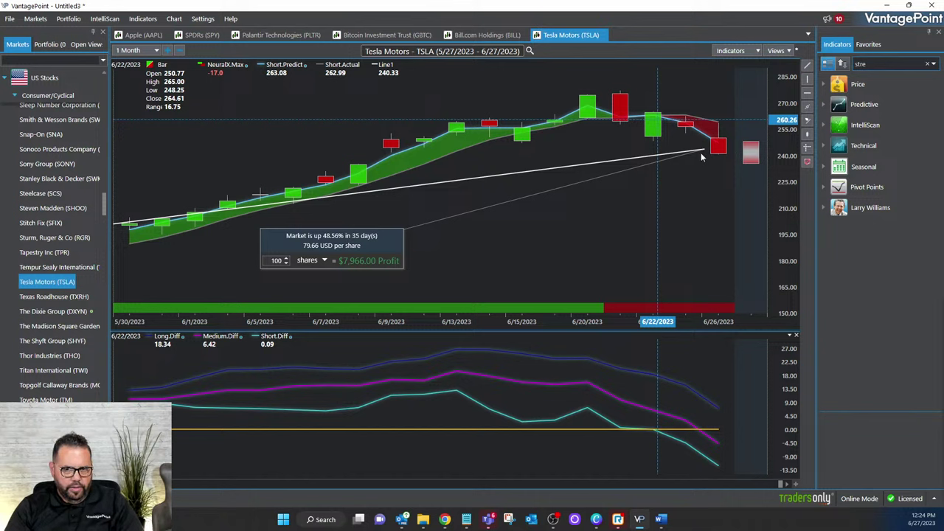
pyautogui.moveTo(705, 149); pyautogui.dragTo(680, 125)
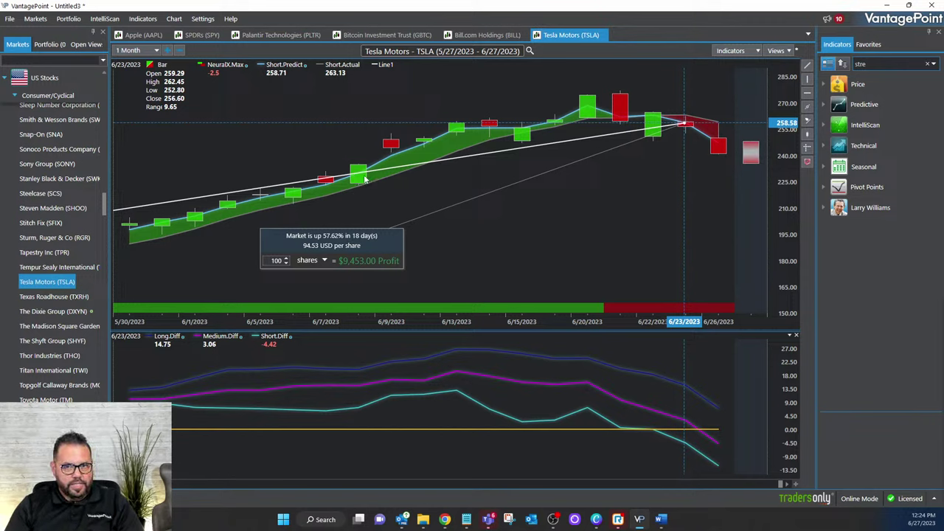
pyautogui.moveTo(654, 120); pyautogui.dragTo(657, 117)
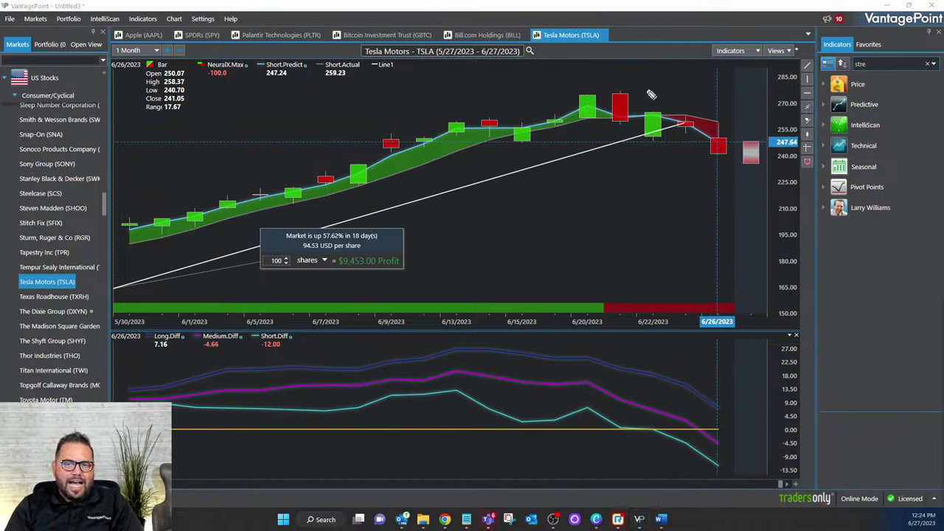
# Box the last bars and the indicator drop by hand, then erase the boxes.
pyautogui.moveTo(649, 91)
pyautogui.mouseDown()
pyautogui.moveTo(662, 172)
pyautogui.moveTo(739, 183)
pyautogui.moveTo(748, 91)
pyautogui.moveTo(652, 89)
pyautogui.mouseUp()
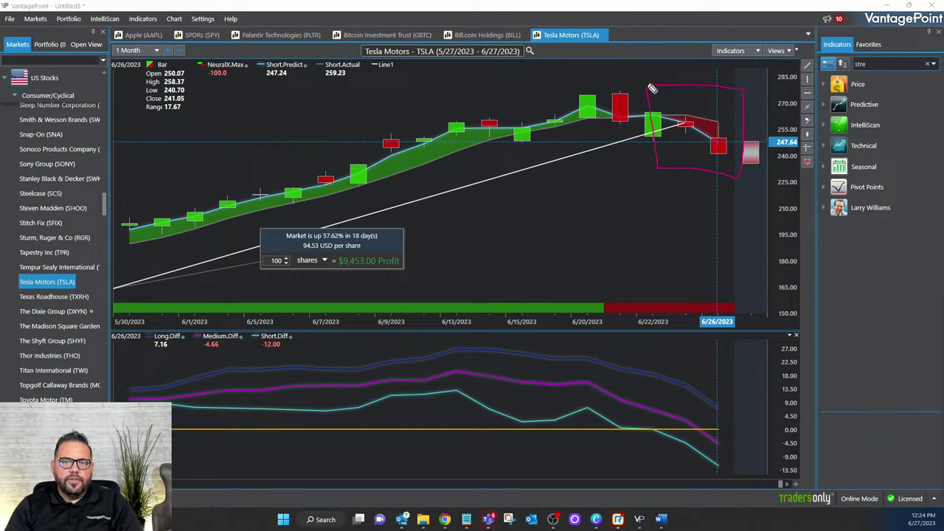
pyautogui.moveTo(643, 265)
pyautogui.mouseDown()
pyautogui.moveTo(660, 342)
pyautogui.moveTo(745, 278)
pyautogui.moveTo(664, 397)
pyautogui.moveTo(646, 402)
pyautogui.moveTo(652, 473)
pyautogui.moveTo(765, 486)
pyautogui.moveTo(761, 380)
pyautogui.moveTo(606, 348)
pyautogui.mouseUp()
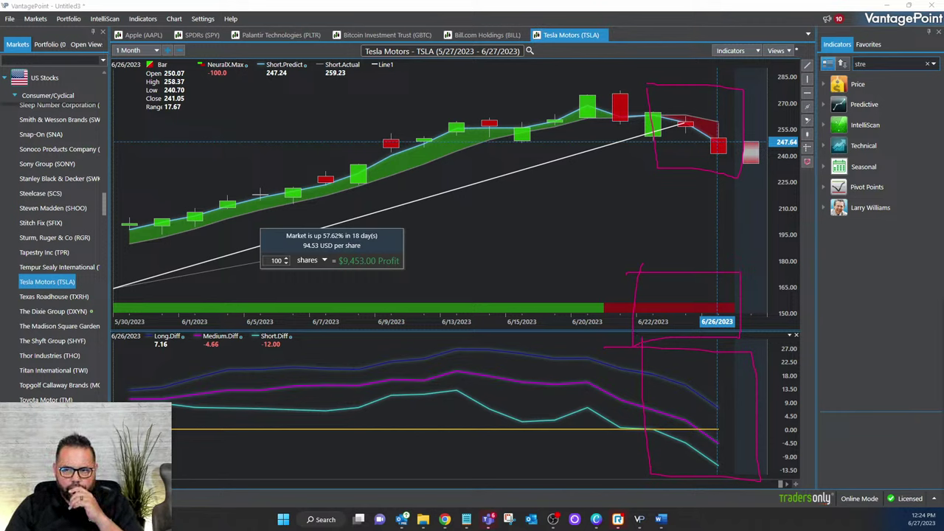
pyautogui.press('Escape')
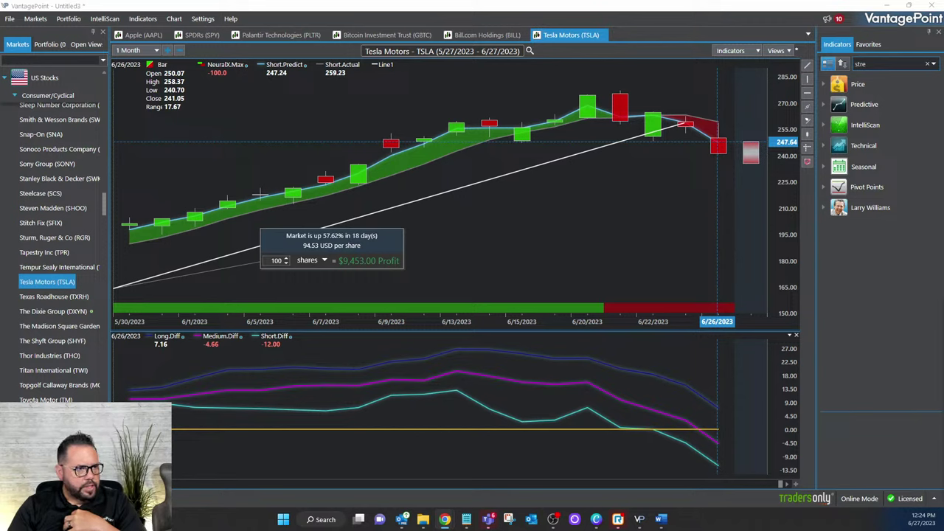
# Open the Market Vectors Gold Miners (GDX) chart, hide the indicators panel, and narrow to 1 month.
pyautogui.click(64, 61)
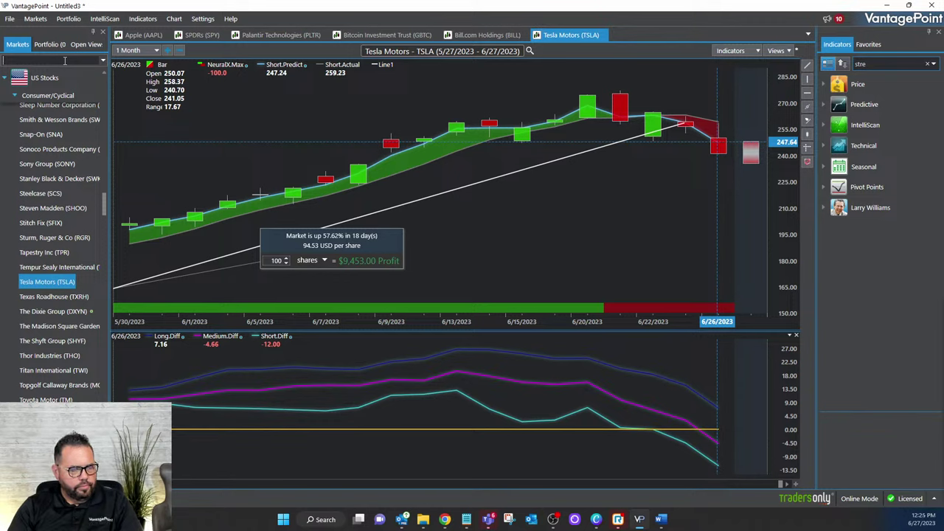
pyautogui.write('gd')
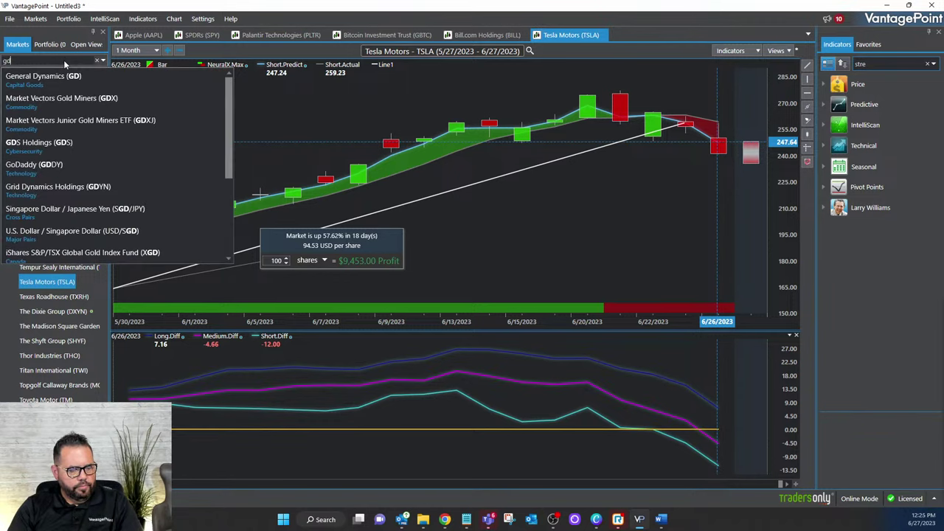
pyautogui.write('x')
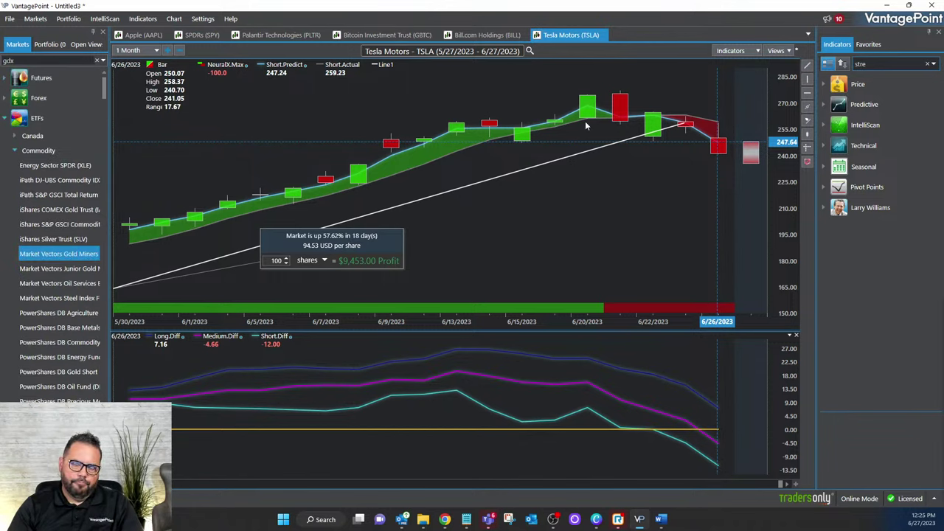
pyautogui.doubleClick(87, 257)
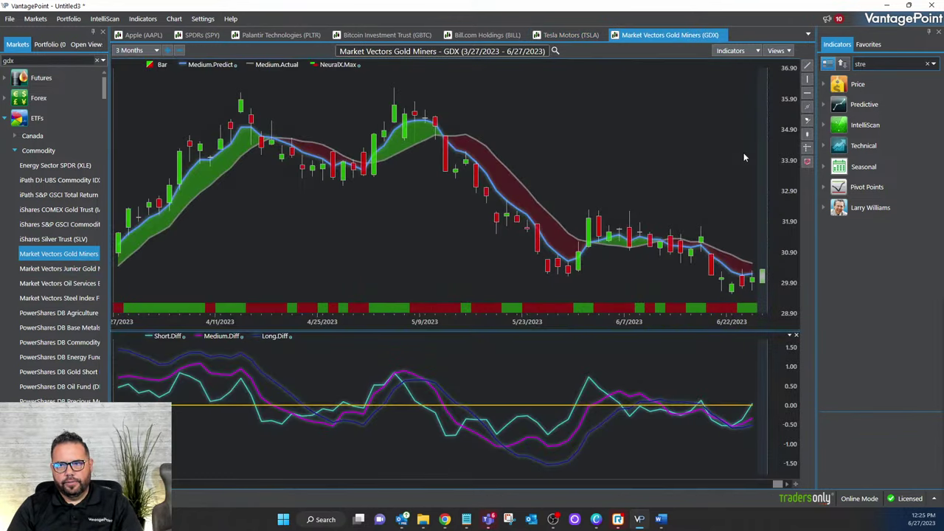
pyautogui.click(938, 32)
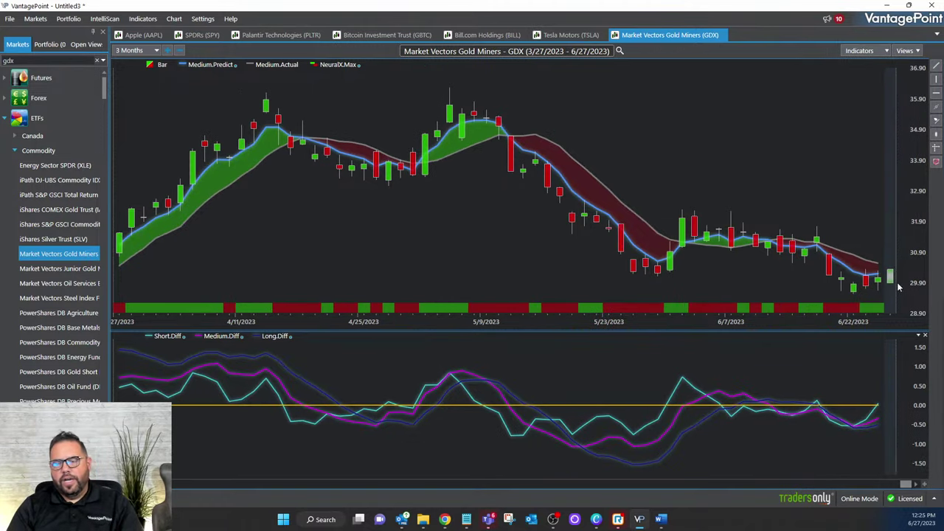
pyautogui.click(167, 51)
pyautogui.click(167, 51)
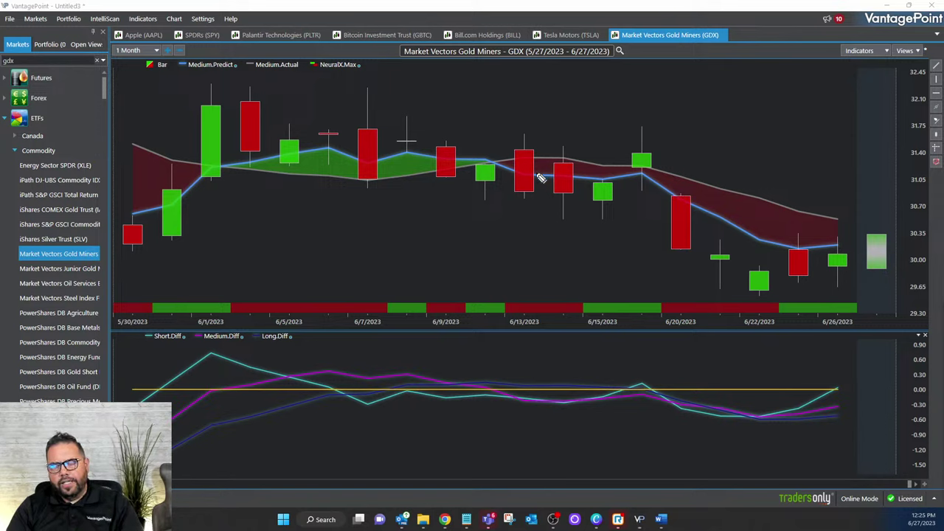
# Draw pink strokes to the last candle, around the indicator lines' end and the 6/26 date.
pyautogui.moveTo(542, 172)
pyautogui.mouseDown()
pyautogui.moveTo(832, 251)
pyautogui.moveTo(853, 225)
pyautogui.moveTo(852, 238)
pyautogui.moveTo(813, 229)
pyautogui.mouseUp()
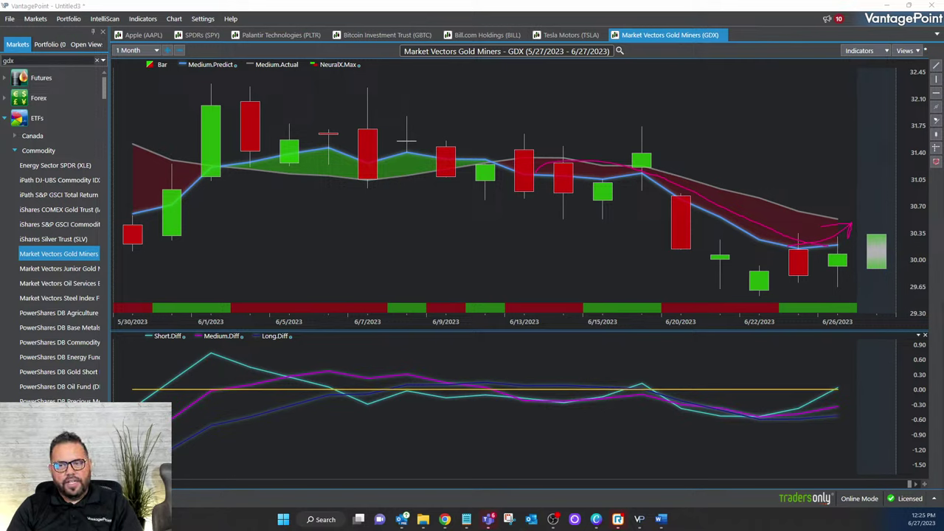
pyautogui.moveTo(866, 371)
pyautogui.mouseDown()
pyautogui.moveTo(762, 413)
pyautogui.moveTo(808, 363)
pyautogui.mouseUp()
pyautogui.moveTo(853, 295)
pyautogui.mouseDown()
pyautogui.moveTo(876, 310)
pyautogui.moveTo(842, 260)
pyautogui.mouseUp()
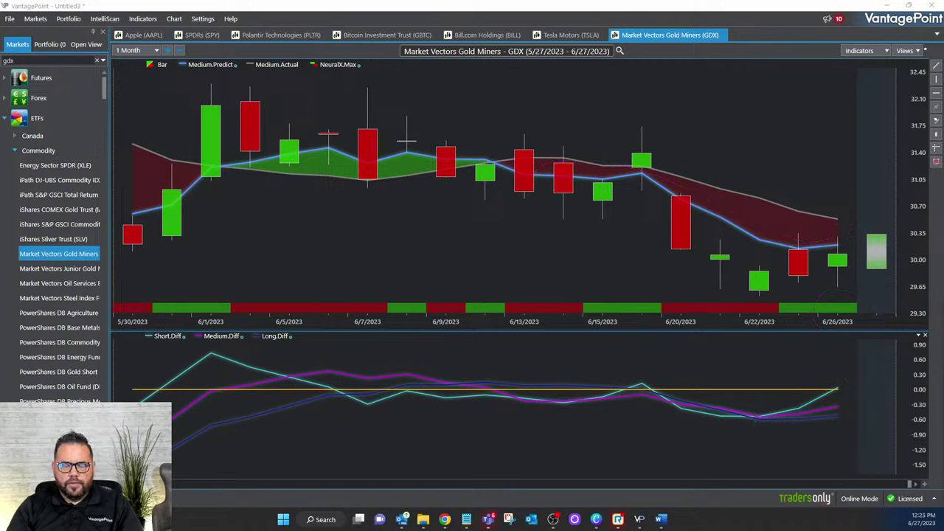
# Cycle through the Medium, Short and Long Term Crossover views, ending on Triple Cross.
pyautogui.click(906, 51)
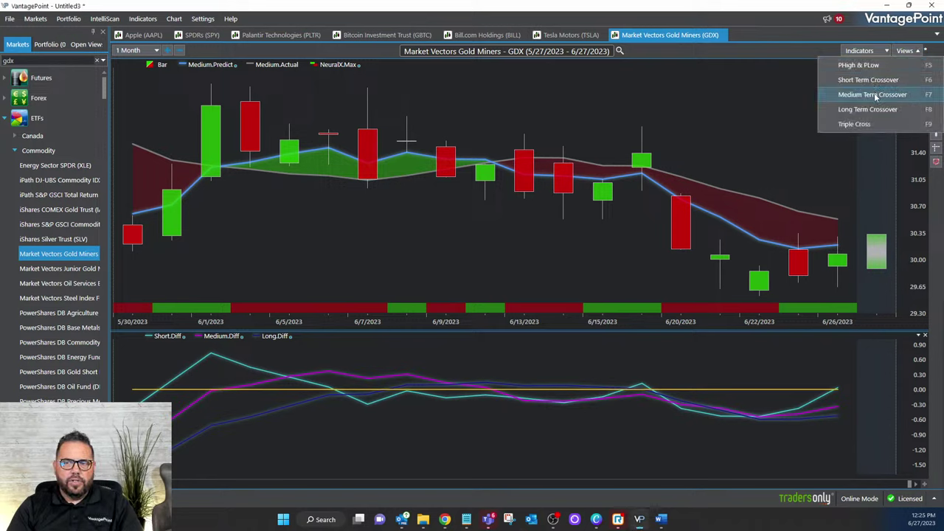
pyautogui.click(875, 94)
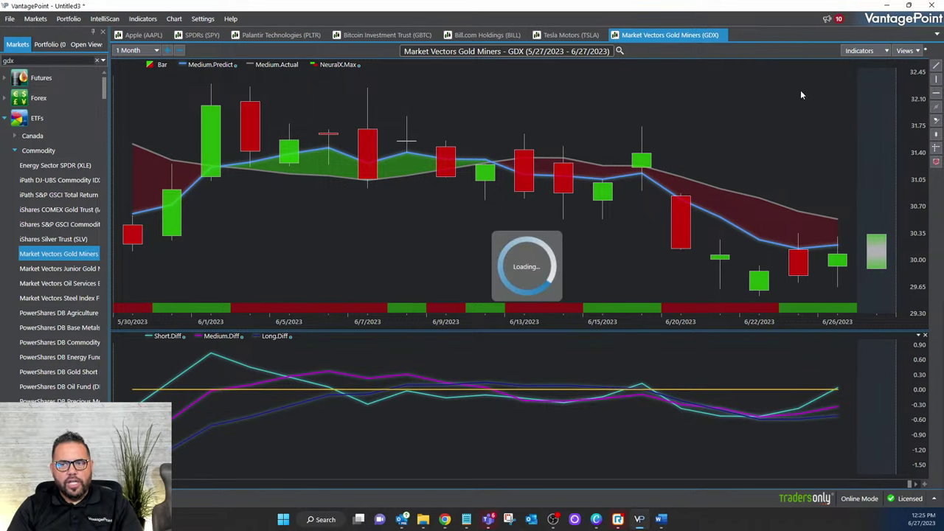
pyautogui.click(907, 51)
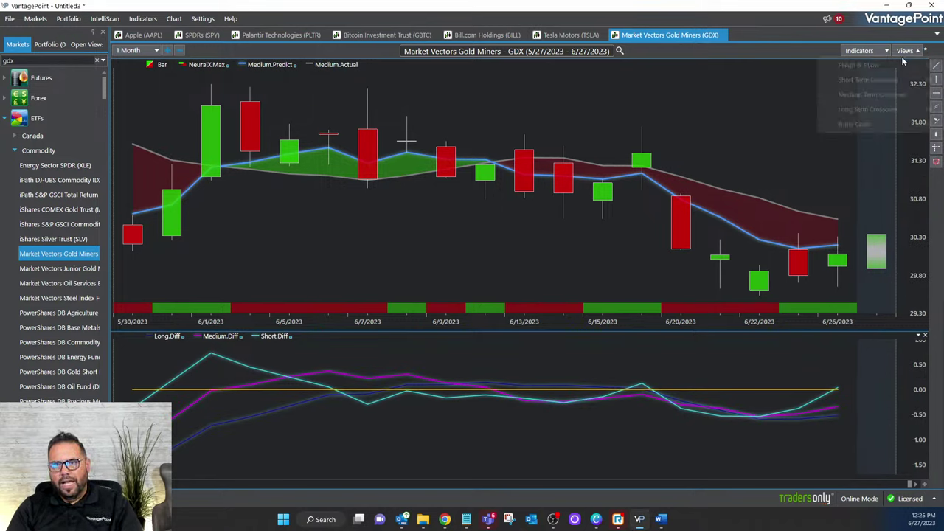
pyautogui.click(871, 79)
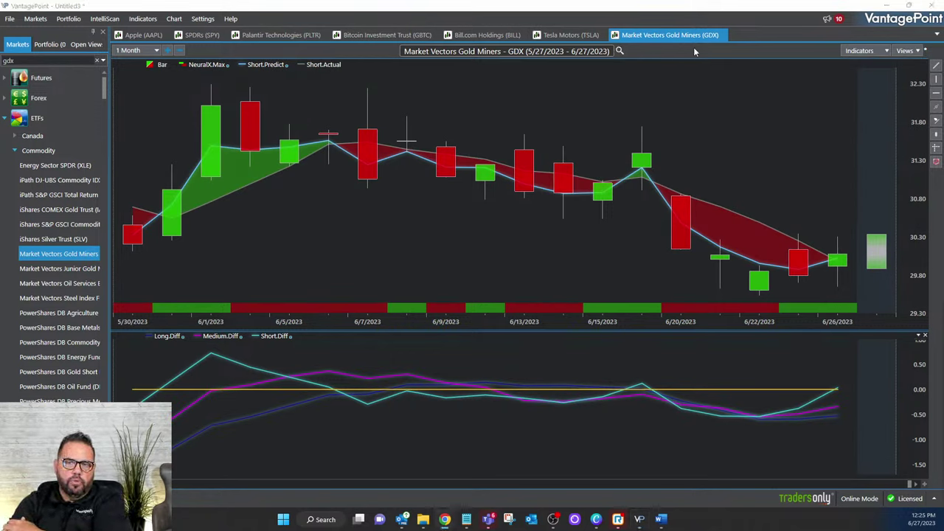
pyautogui.click(908, 51)
pyautogui.click(872, 110)
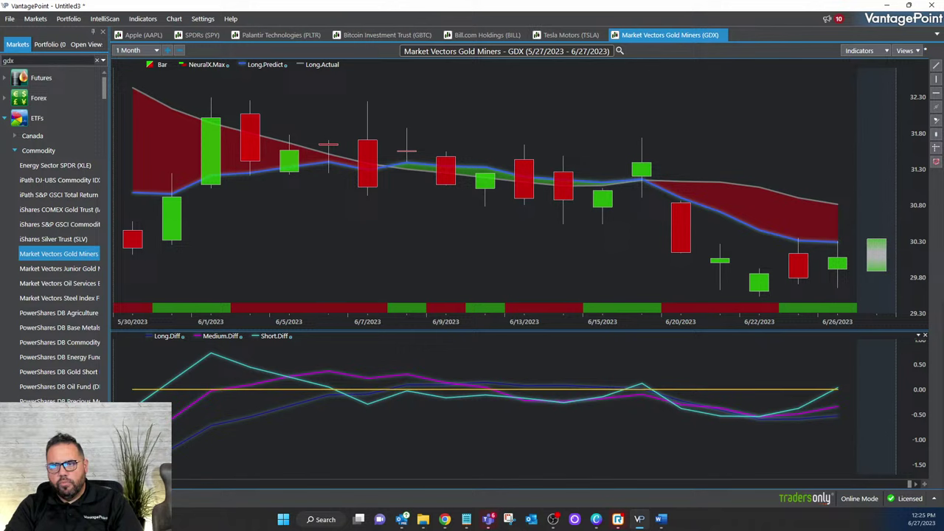
pyautogui.click(905, 51)
pyautogui.click(881, 128)
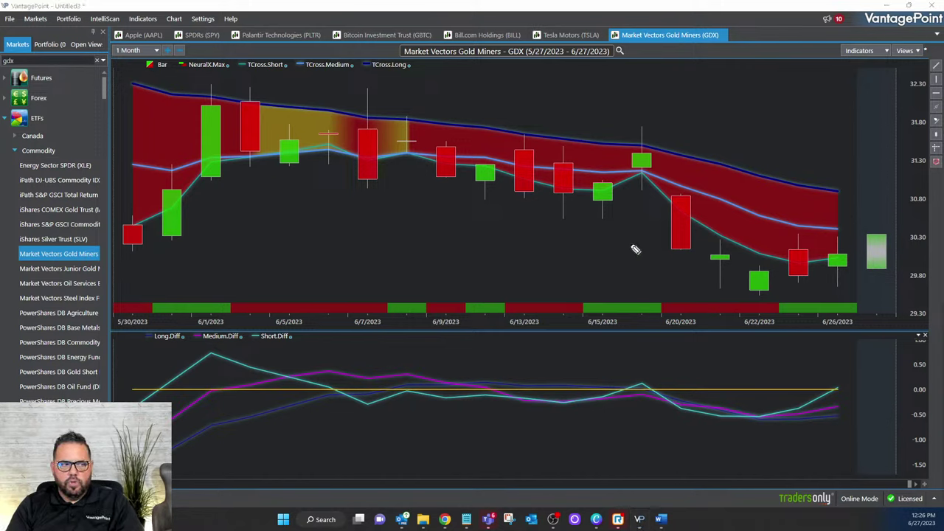
# Draw pink strokes beneath and across the latest candles, then clear them.
pyautogui.moveTo(772, 298)
pyautogui.mouseDown()
pyautogui.moveTo(745, 289)
pyautogui.moveTo(814, 308)
pyautogui.moveTo(692, 296)
pyautogui.moveTo(919, 304)
pyautogui.mouseUp()
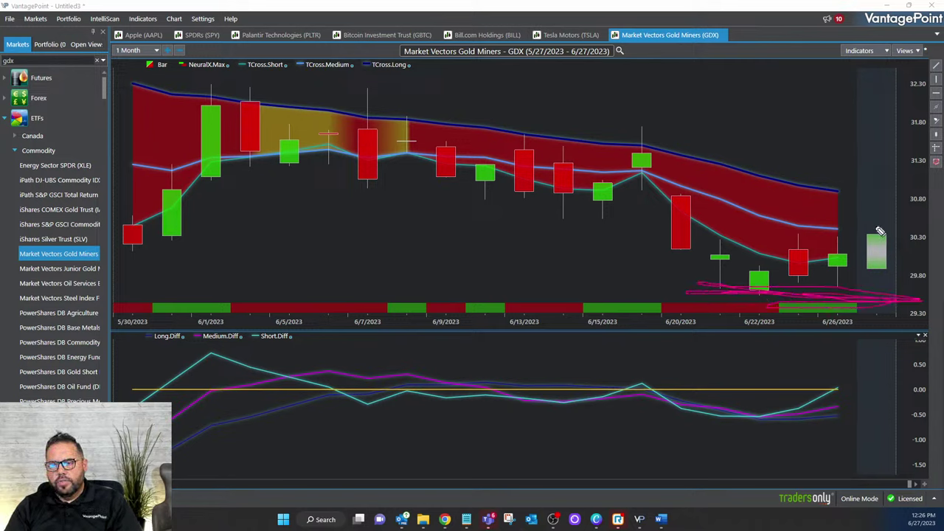
pyautogui.moveTo(889, 227)
pyautogui.mouseDown()
pyautogui.moveTo(748, 232)
pyautogui.moveTo(921, 241)
pyautogui.mouseUp()
pyautogui.moveTo(878, 230); pyautogui.dragTo(865, 254)
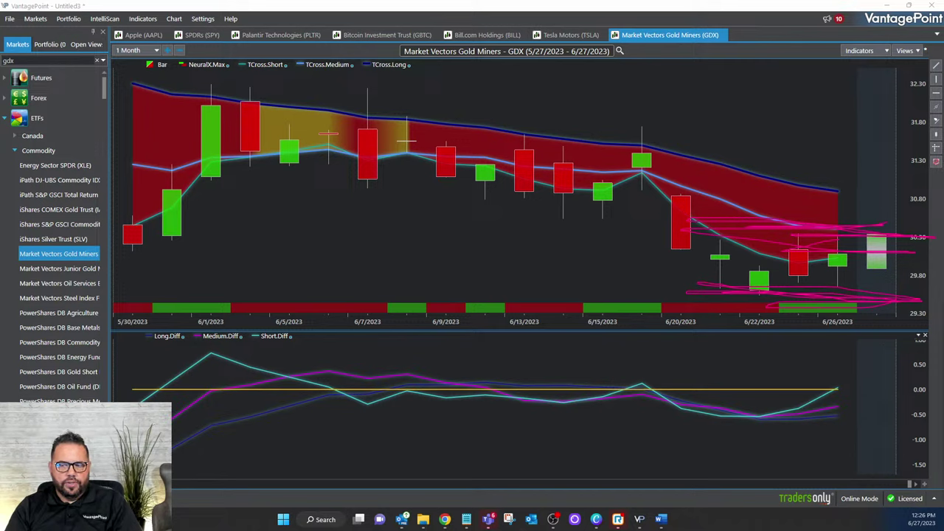
pyautogui.press('Escape')
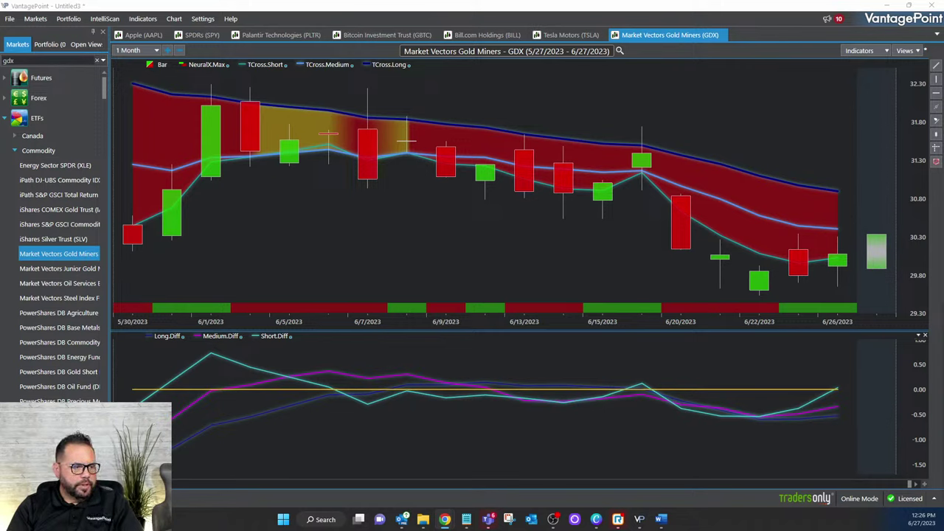
# Replace the gdx search with qqq to open the PowerShares QQQ chart.
pyautogui.click(34, 60)
pyautogui.doubleClick(34, 59)
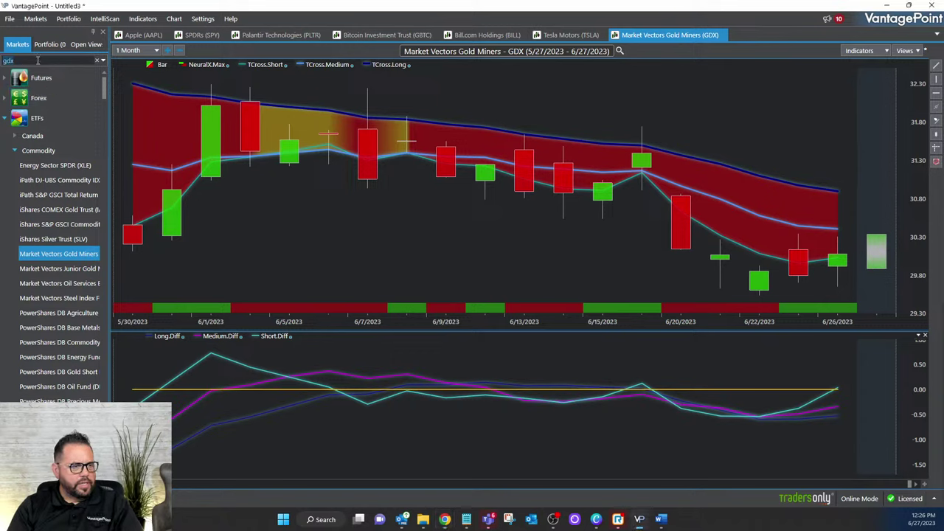
pyautogui.write('qq')
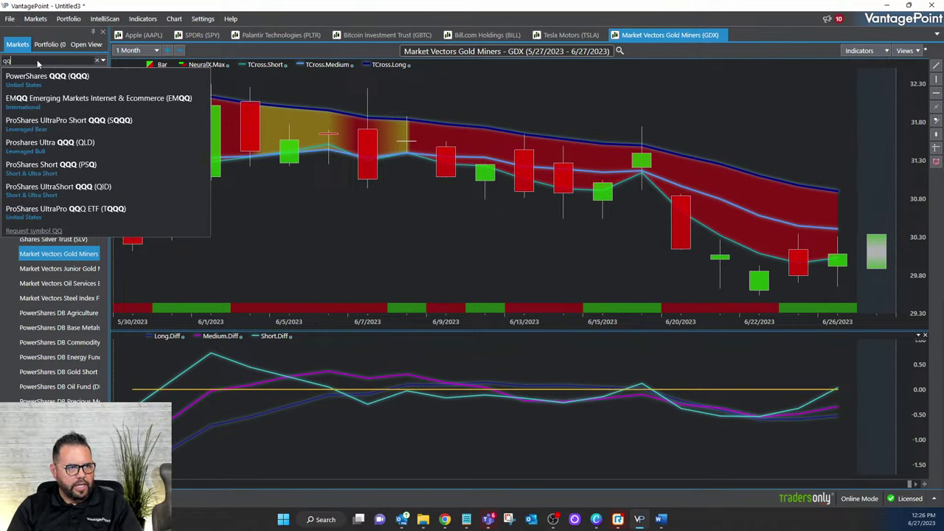
pyautogui.write('q')
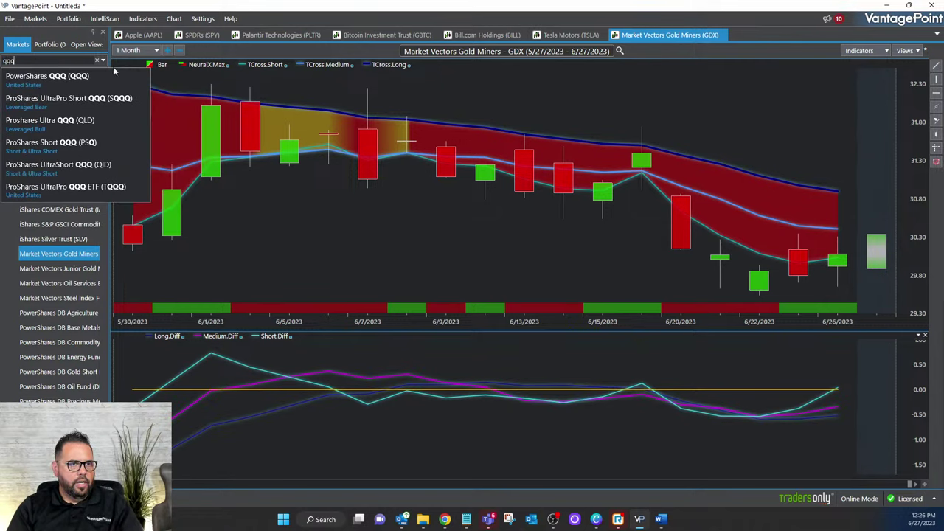
pyautogui.press('Return')
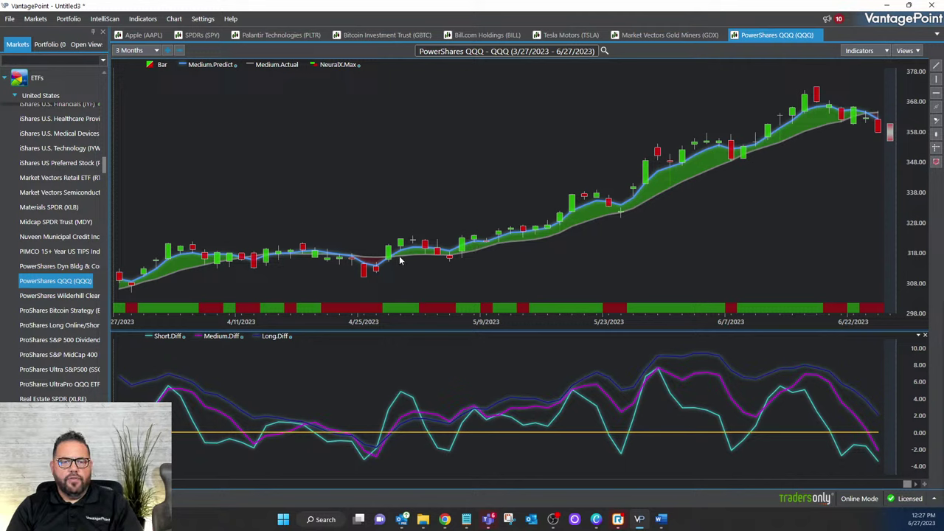
# Draw a trendline from late April to the latest candle, showing 14.06% over 40 days.
pyautogui.click(937, 66)
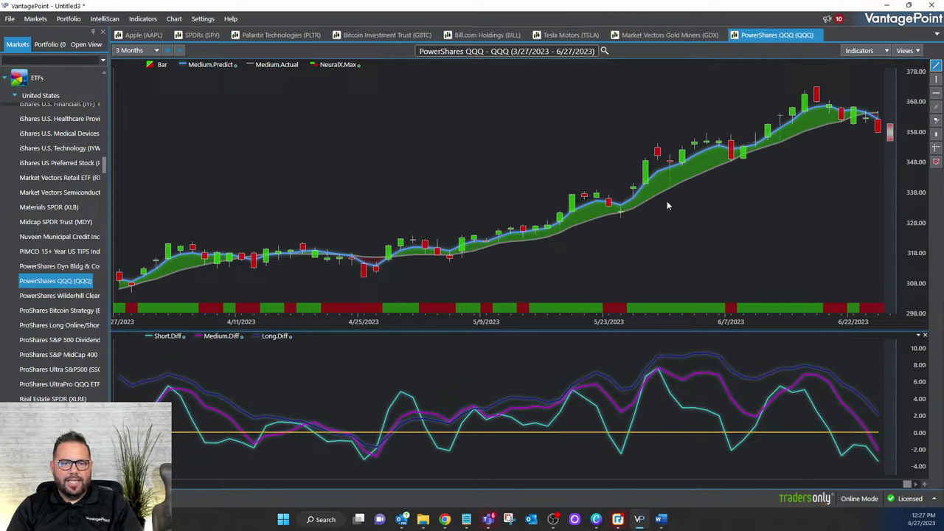
pyautogui.moveTo(391, 259); pyautogui.dragTo(868, 124)
pyautogui.rightClick(868, 124)
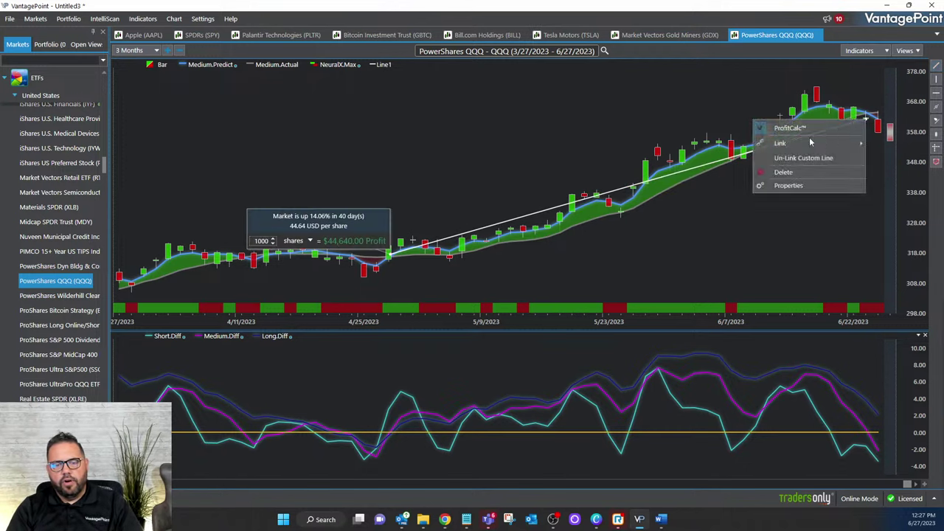
pyautogui.click(337, 244)
pyautogui.moveTo(342, 250); pyautogui.dragTo(343, 251)
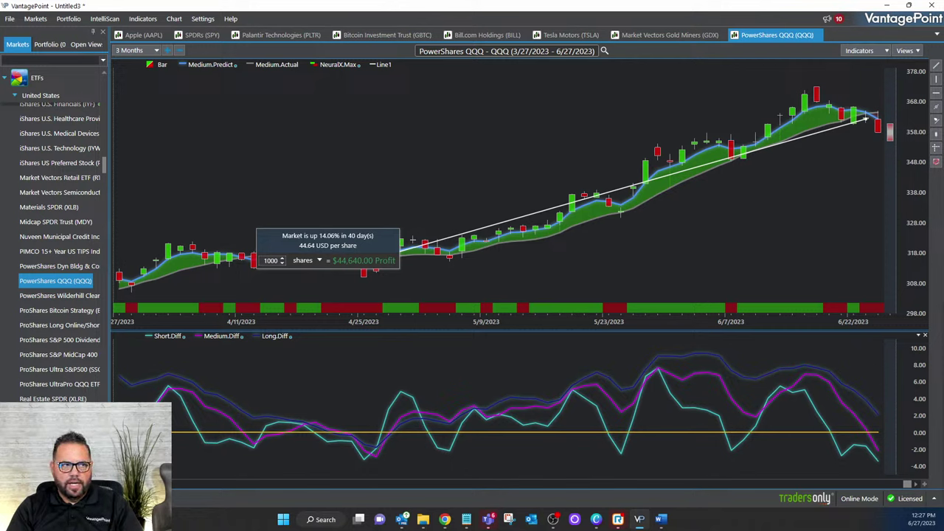
pyautogui.click(868, 119)
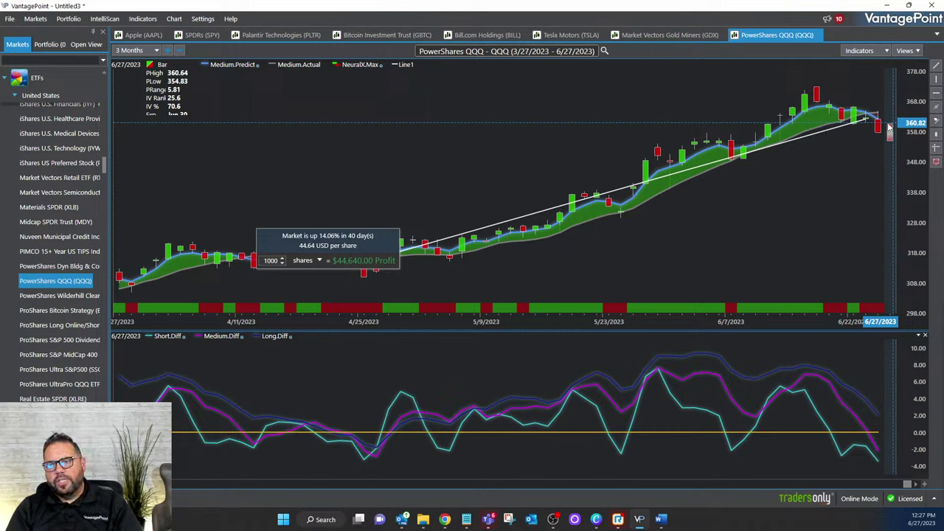
# Switch the QQQ chart to Long Term Crossover, then Triple Cross, and move the profit box above the candles.
pyautogui.click(904, 51)
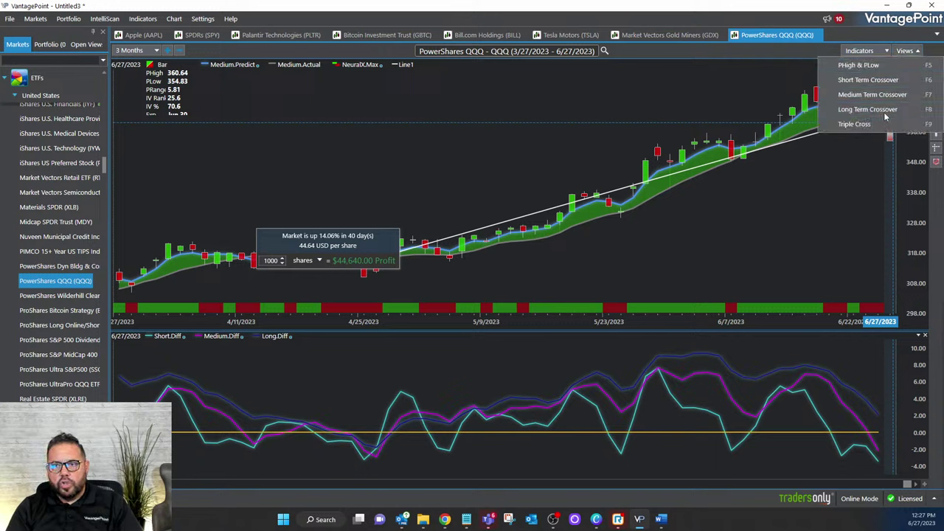
pyautogui.click(889, 120)
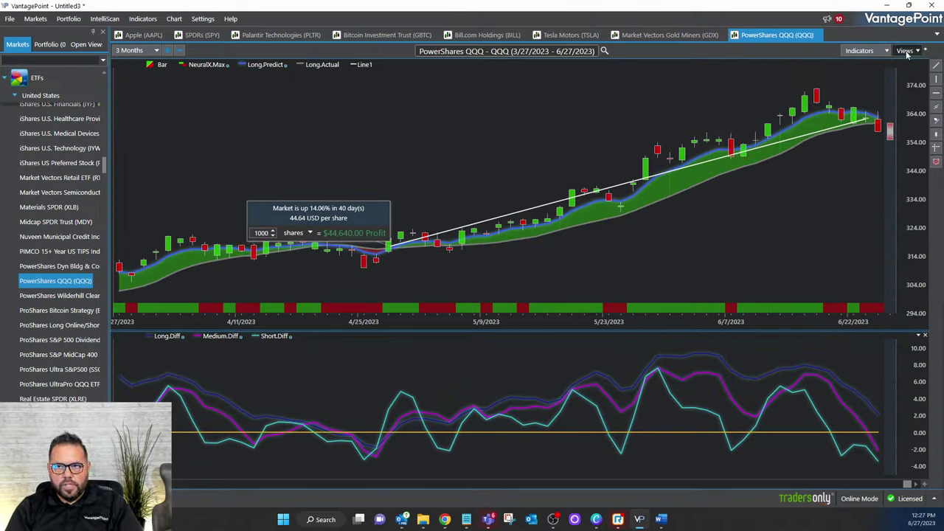
pyautogui.click(904, 50)
pyautogui.click(891, 123)
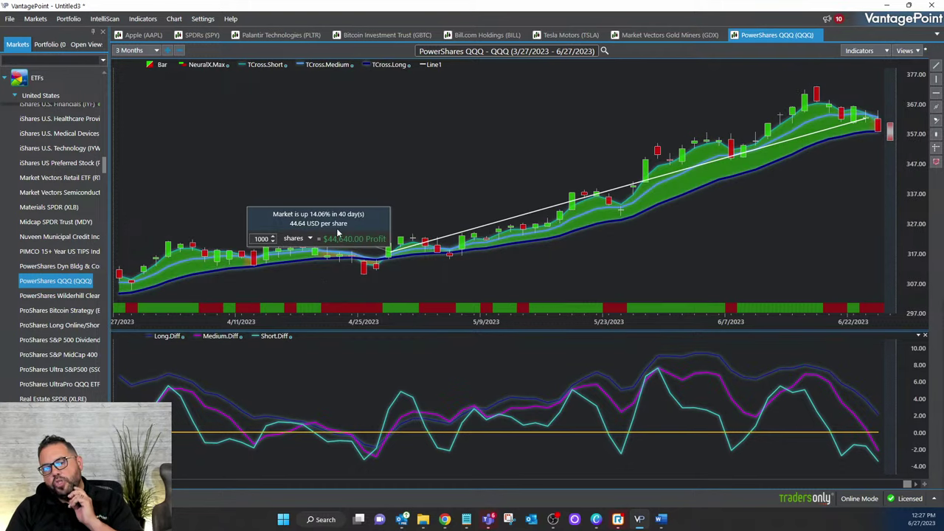
pyautogui.moveTo(340, 218); pyautogui.dragTo(543, 98)
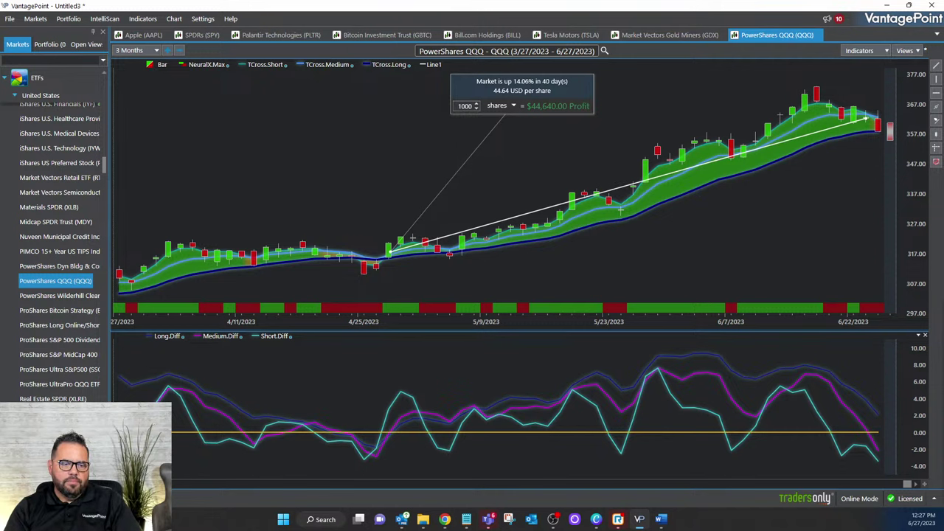
# Zoom out, mark up the March–May uptrend in red, then erase the markings and trendline.
pyautogui.scroll(-5, 622, 210)
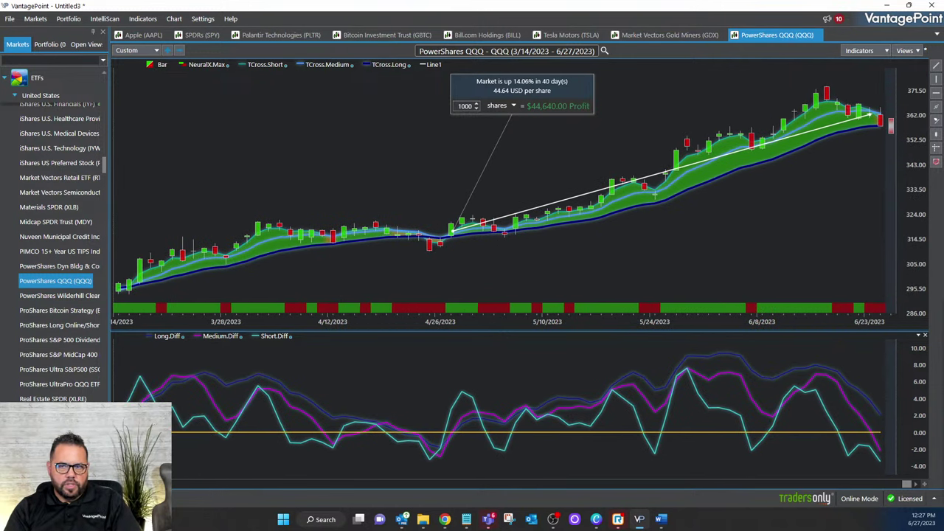
pyautogui.scroll(-2, 144, 278)
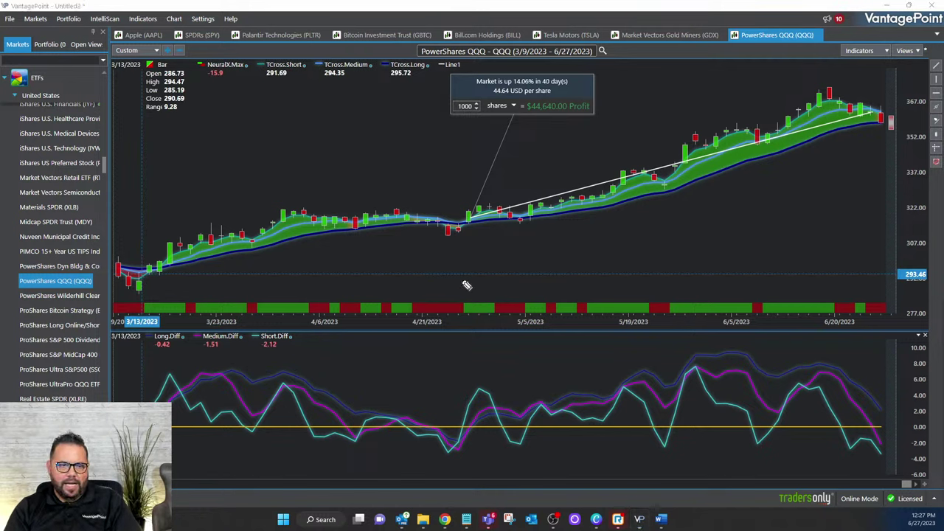
pyautogui.moveTo(157, 264)
pyautogui.mouseDown()
pyautogui.moveTo(362, 274)
pyautogui.moveTo(801, 245)
pyautogui.moveTo(911, 134)
pyautogui.moveTo(830, 87)
pyautogui.moveTo(287, 175)
pyautogui.moveTo(153, 220)
pyautogui.moveTo(136, 238)
pyautogui.mouseUp()
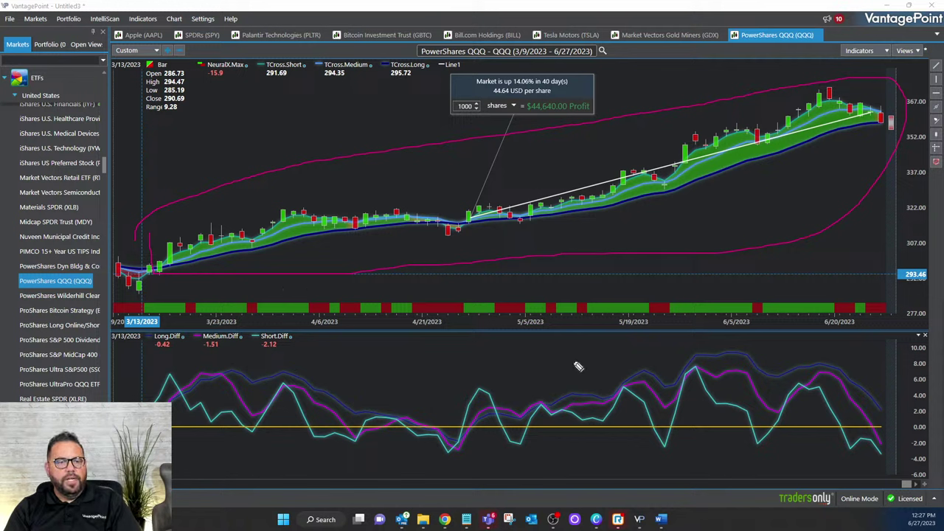
pyautogui.moveTo(202, 254)
pyautogui.mouseDown()
pyautogui.moveTo(260, 249)
pyautogui.moveTo(314, 225)
pyautogui.moveTo(529, 219)
pyautogui.moveTo(649, 174)
pyautogui.moveTo(884, 116)
pyautogui.mouseUp()
pyautogui.moveTo(471, 221)
pyautogui.mouseDown()
pyautogui.moveTo(436, 230)
pyautogui.moveTo(478, 223)
pyautogui.mouseUp()
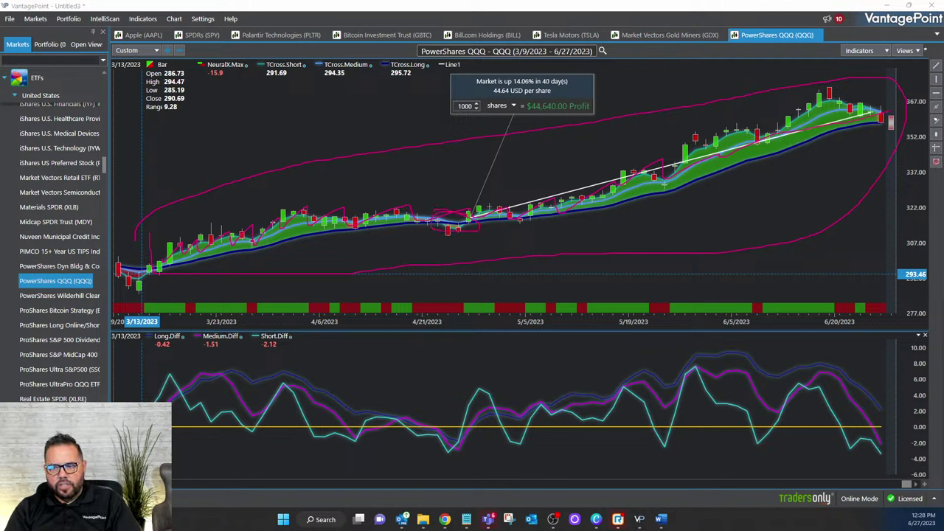
pyautogui.press('Escape')
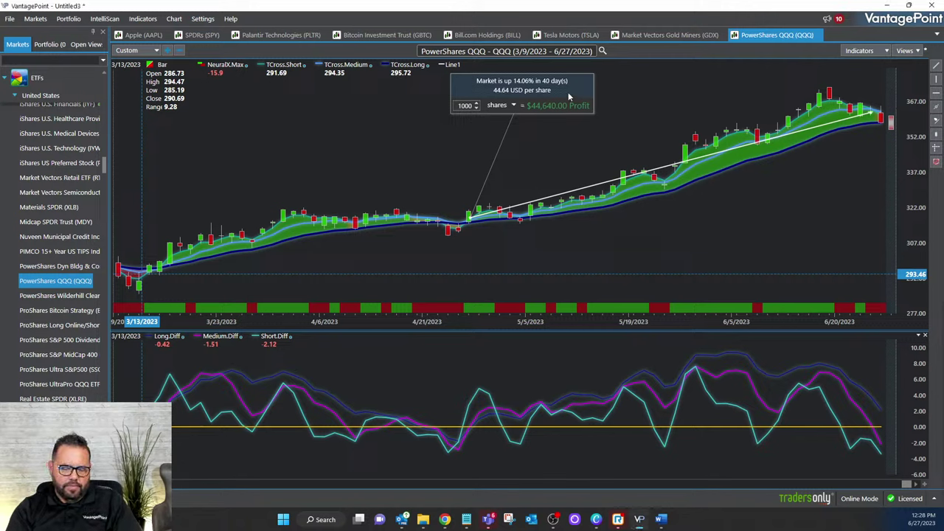
pyautogui.press('Escape')
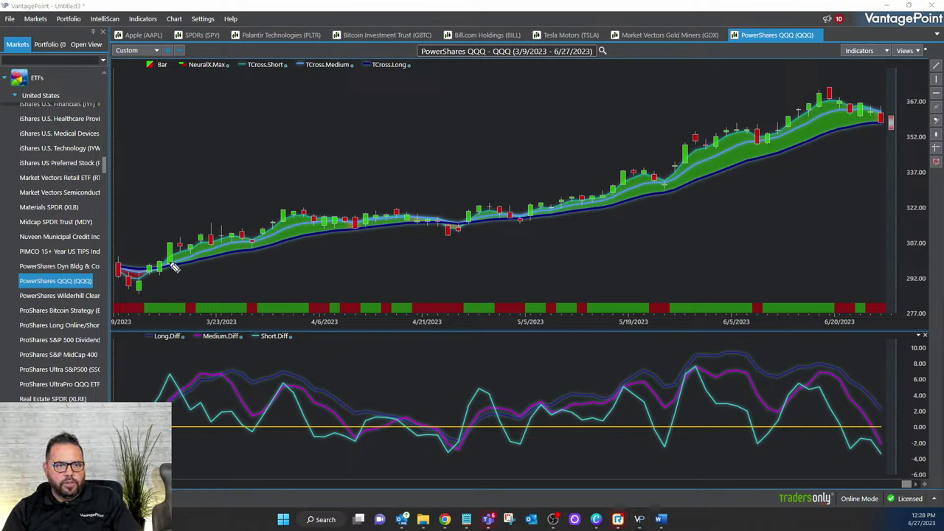
# Mark the early March candles with a horizontal pink line, then bring up the 'What Can Be Predicted?' slide.
pyautogui.moveTo(164, 231); pyautogui.dragTo(160, 258)
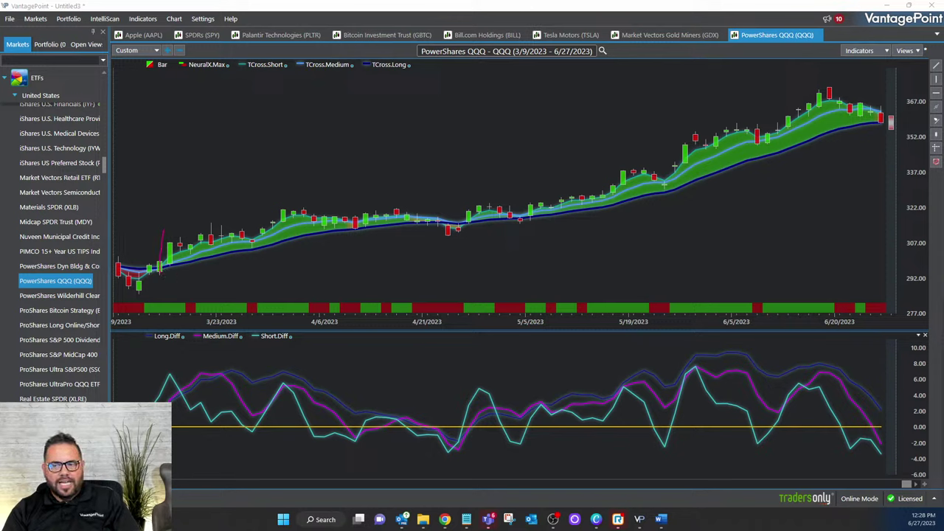
pyautogui.moveTo(166, 265); pyautogui.dragTo(886, 263)
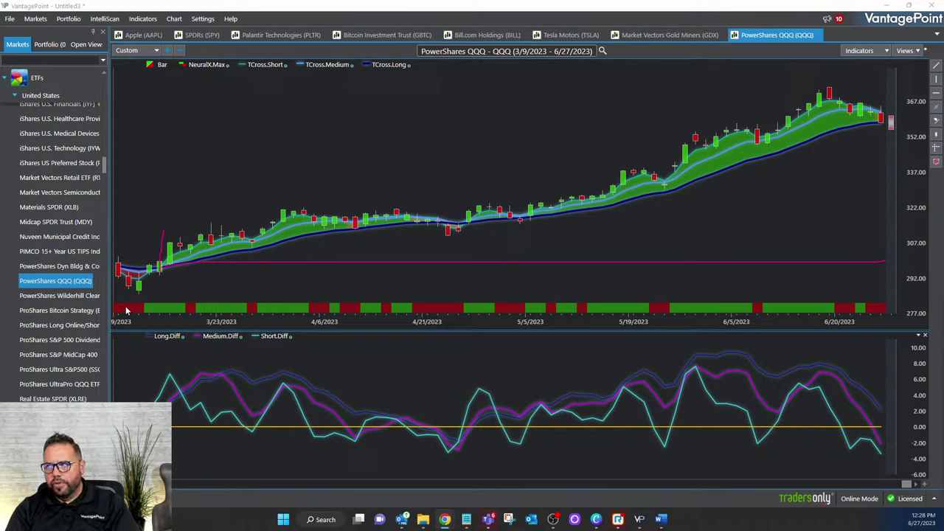
pyautogui.hotkey('alt', 'Tab')
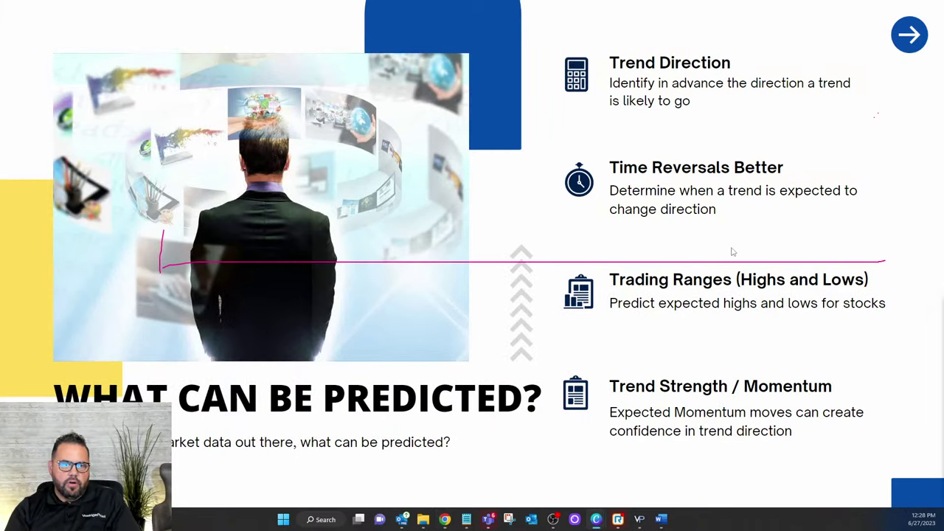
# Erase the pen marks on the 'What Can Be Predicted?' slide and return to the QQQ chart.
pyautogui.press('Escape')
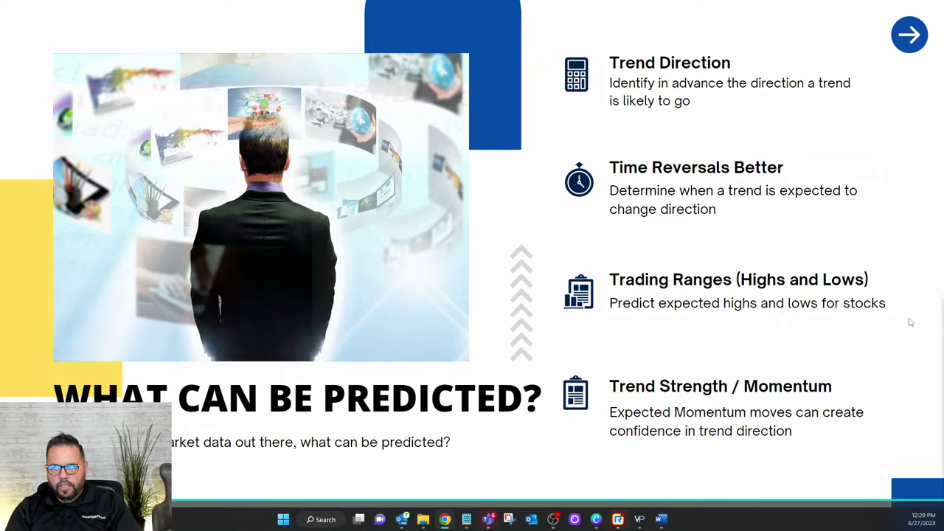
pyautogui.hotkey('alt', 'Tab')
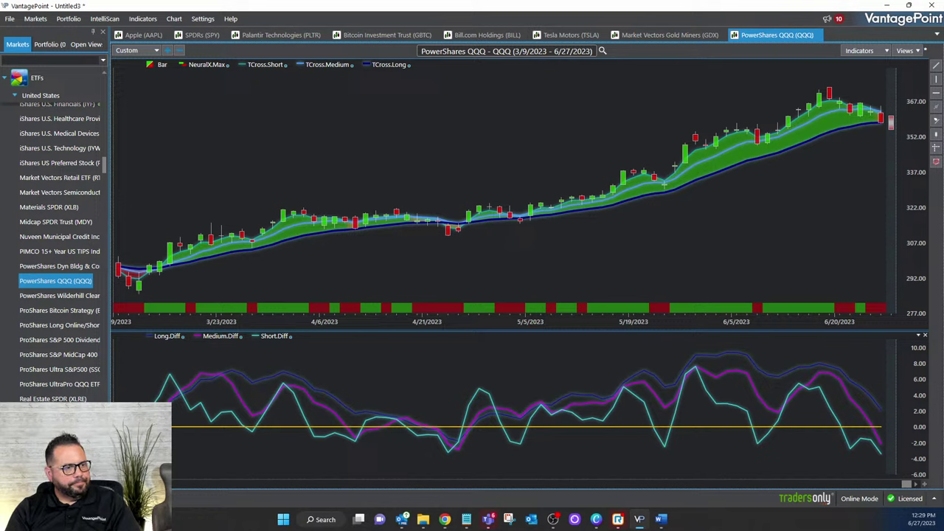
# Search APA and open the Apache (APA) chart.
pyautogui.click(64, 64)
pyautogui.write('APA')
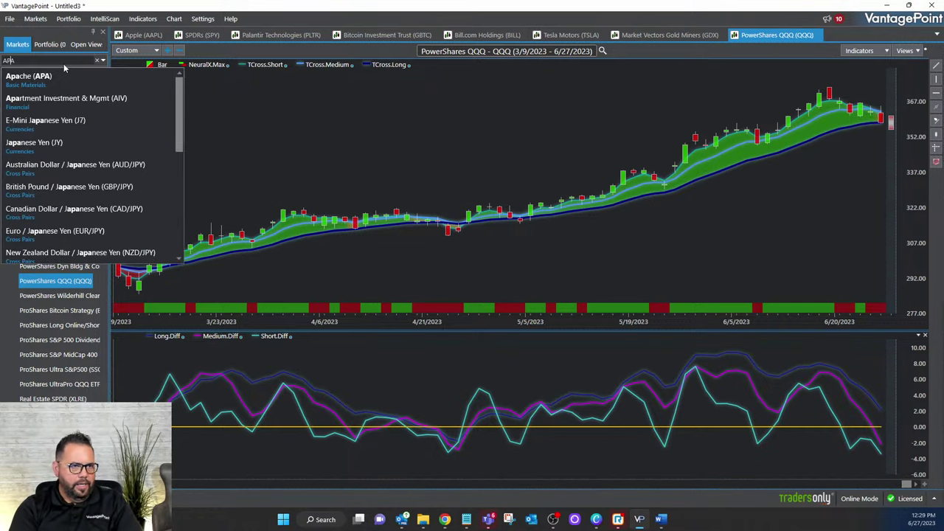
pyautogui.click(154, 79)
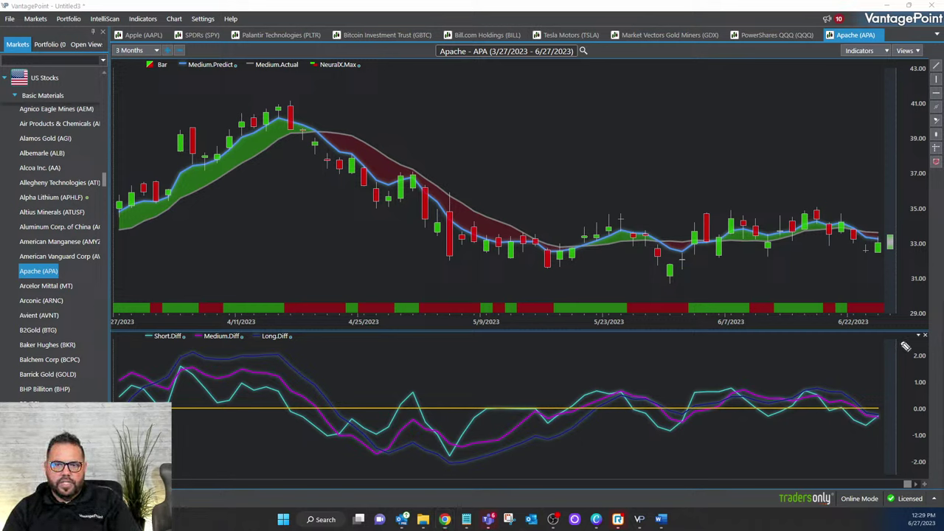
# Sketch pink lines marking the top, bottom and start of the May sideways range.
pyautogui.moveTo(572, 253); pyautogui.dragTo(623, 222)
pyautogui.click(673, 259)
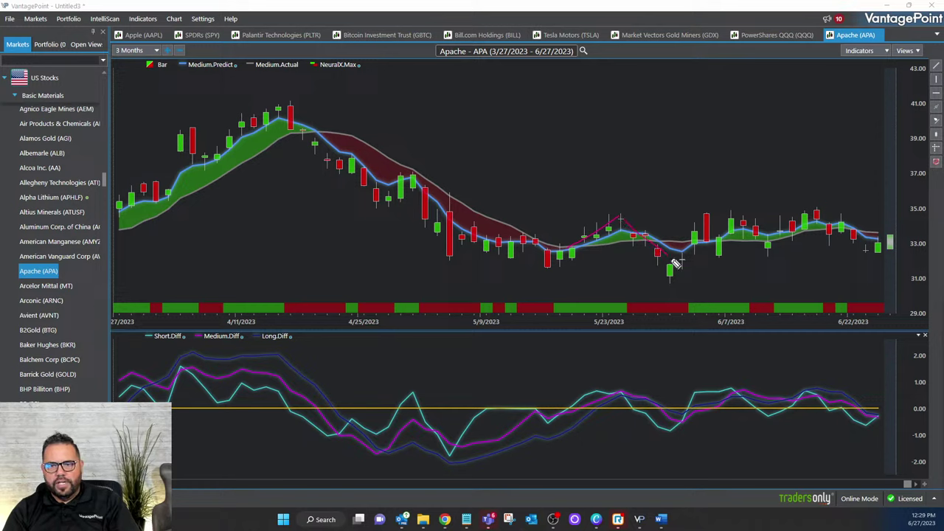
pyautogui.click(597, 207)
pyautogui.click(552, 273)
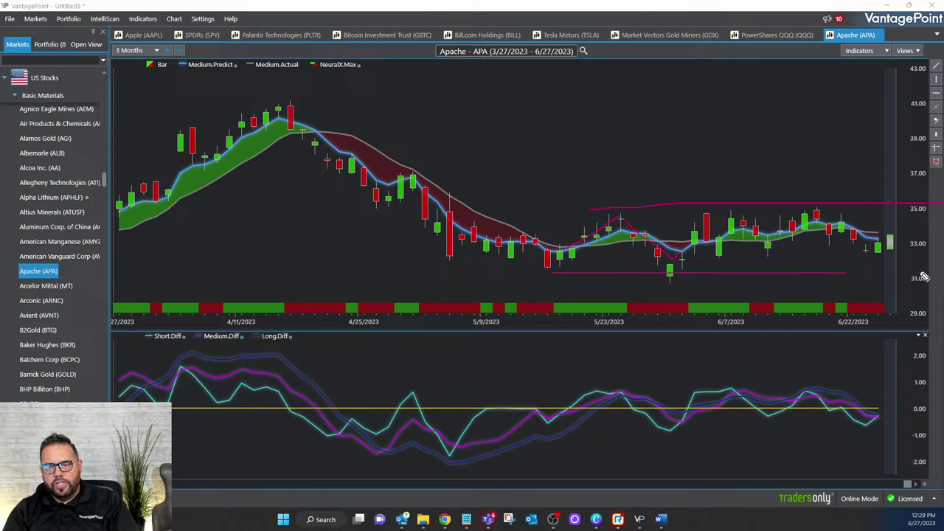
pyautogui.moveTo(551, 196); pyautogui.dragTo(556, 281)
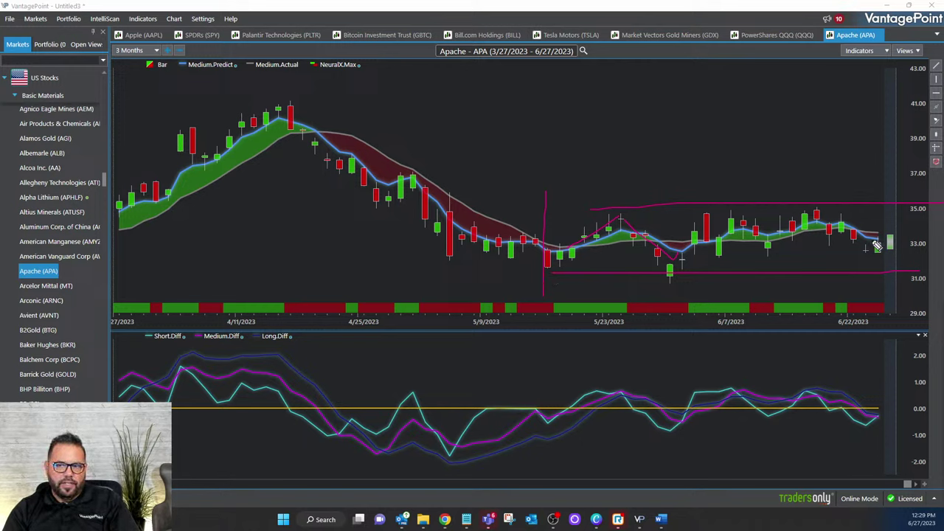
# Circle the latest candles and oscillator ends, erase everything, then draw one line into the oscillator.
pyautogui.moveTo(869, 229); pyautogui.dragTo(875, 222)
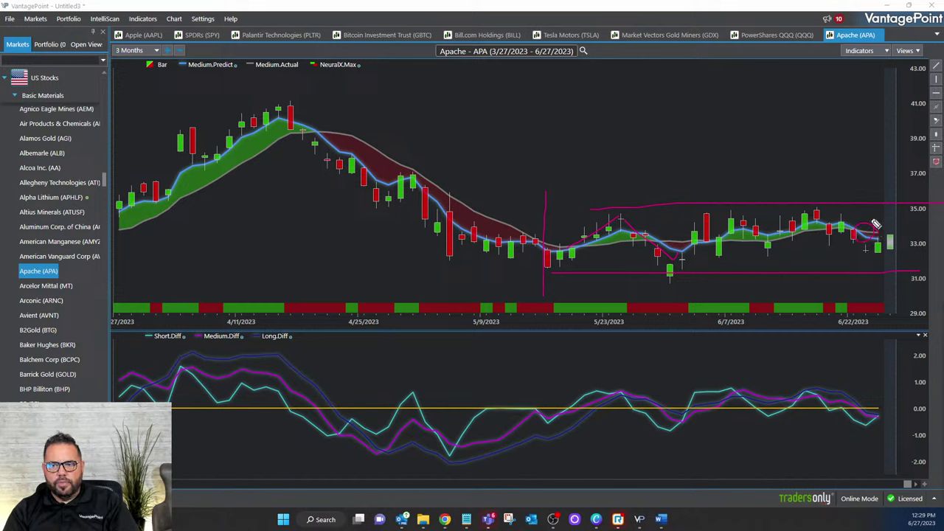
pyautogui.moveTo(883, 288)
pyautogui.mouseDown()
pyautogui.moveTo(887, 310)
pyautogui.moveTo(880, 296)
pyautogui.mouseUp()
pyautogui.moveTo(865, 427)
pyautogui.mouseDown()
pyautogui.moveTo(894, 410)
pyautogui.moveTo(869, 427)
pyautogui.moveTo(892, 422)
pyautogui.mouseUp()
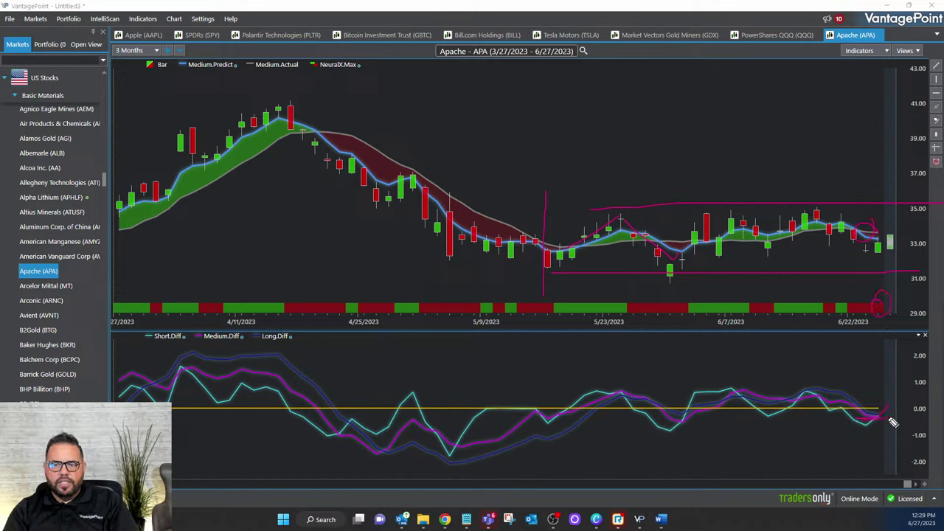
pyautogui.moveTo(891, 236); pyautogui.dragTo(901, 235)
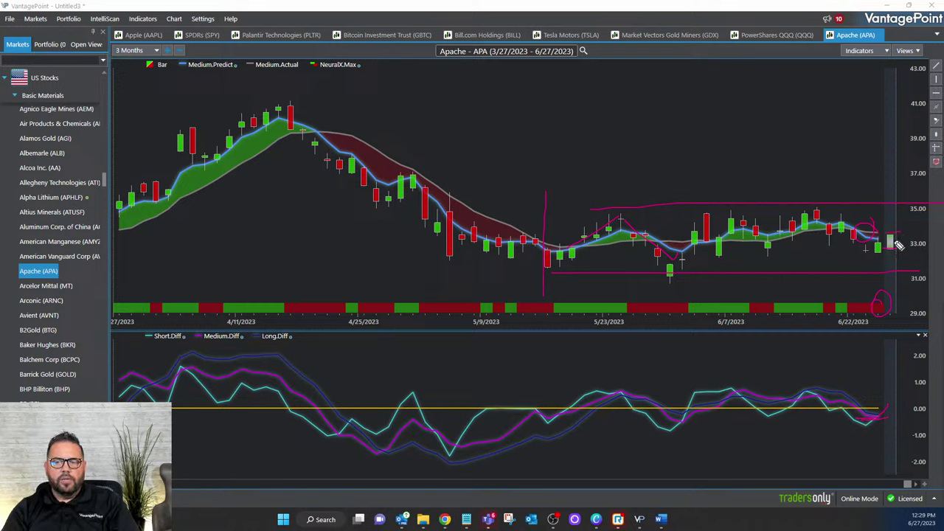
pyautogui.moveTo(903, 245)
pyautogui.mouseDown()
pyautogui.moveTo(875, 249)
pyautogui.moveTo(897, 242)
pyautogui.mouseUp()
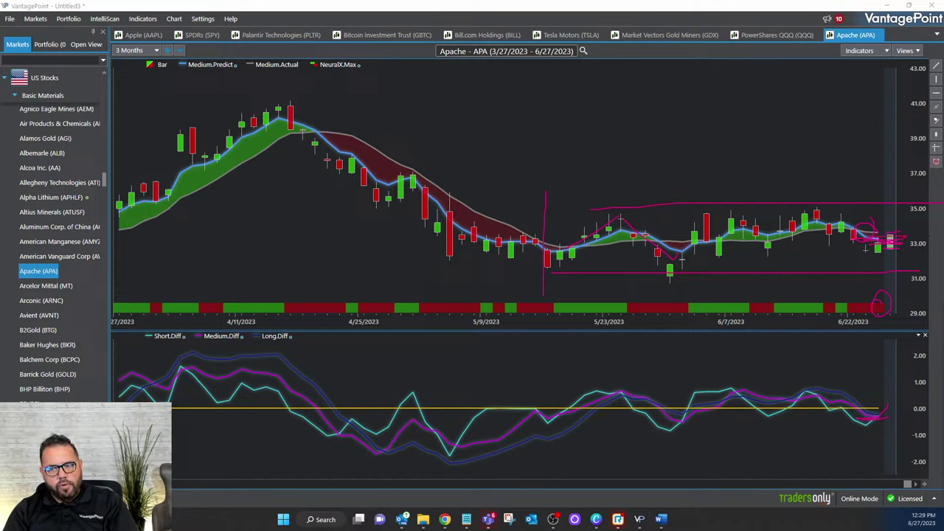
pyautogui.press('Escape')
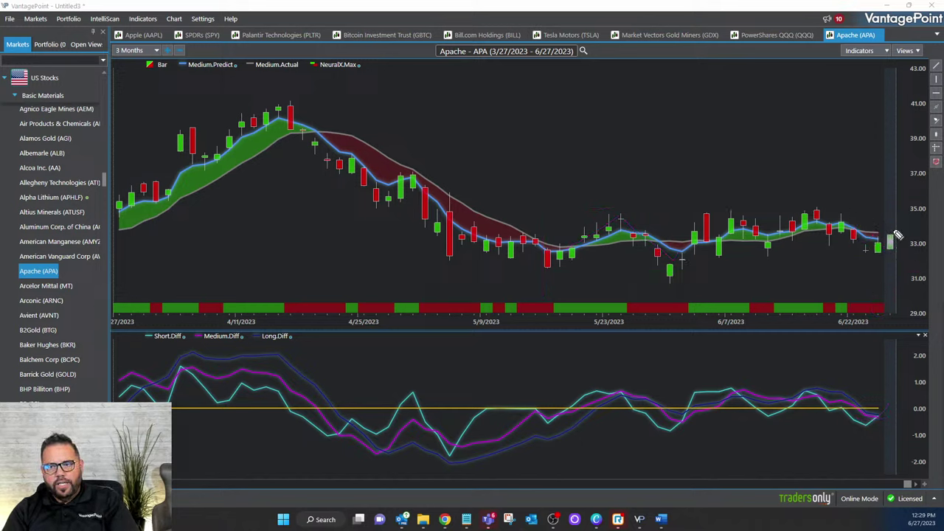
pyautogui.moveTo(882, 233)
pyautogui.mouseDown()
pyautogui.moveTo(868, 420)
pyautogui.moveTo(894, 444)
pyautogui.moveTo(899, 235)
pyautogui.mouseUp()
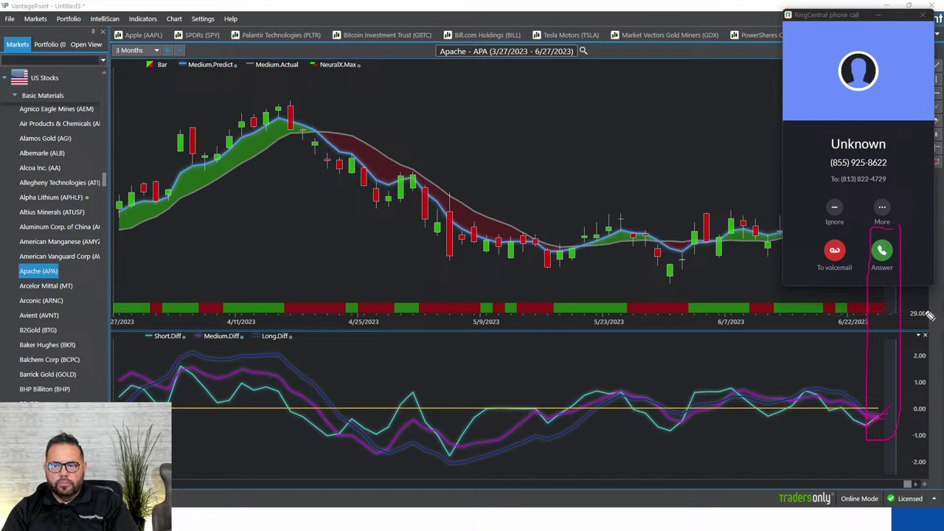
# Send the RingCentral incoming call to voicemail.
pyautogui.click(834, 251)
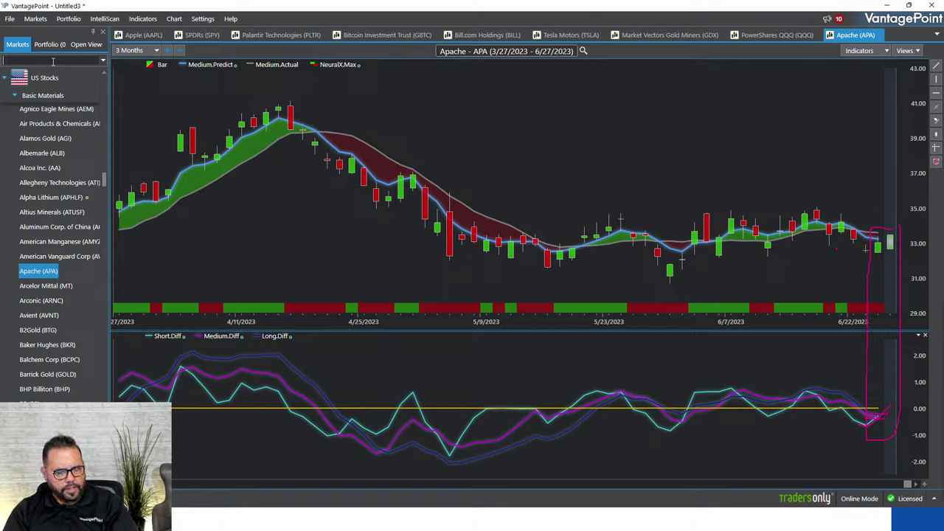
# Open the lululemon athletica (LULU) chart and clear the leftover annotation.
pyautogui.write('lul')
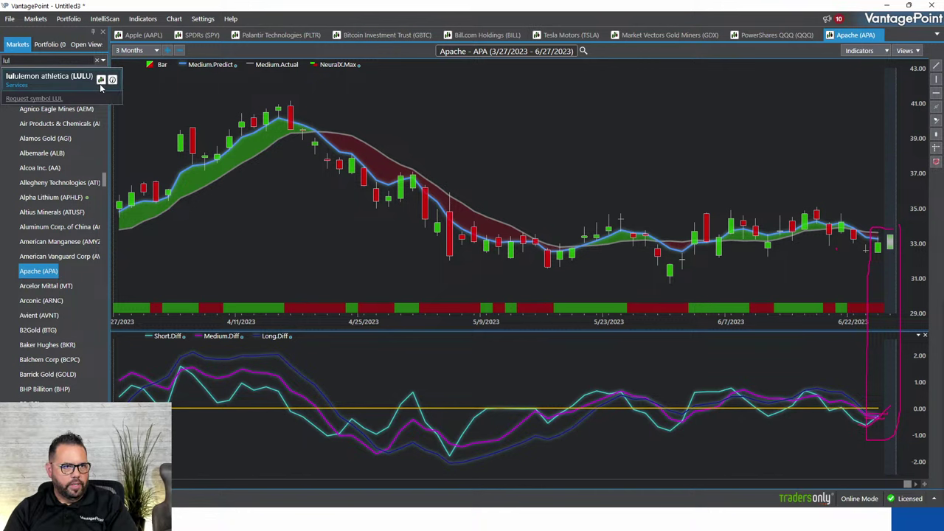
pyautogui.click(100, 80)
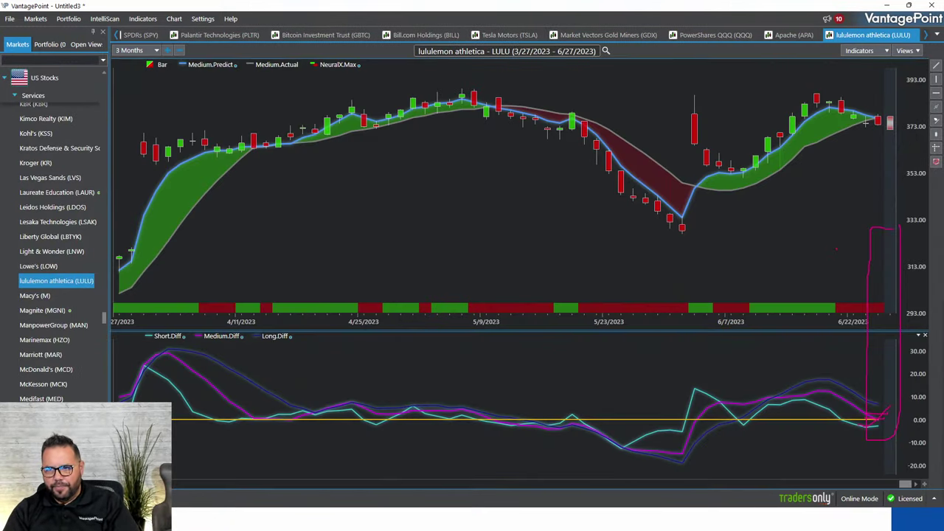
pyautogui.press('Escape')
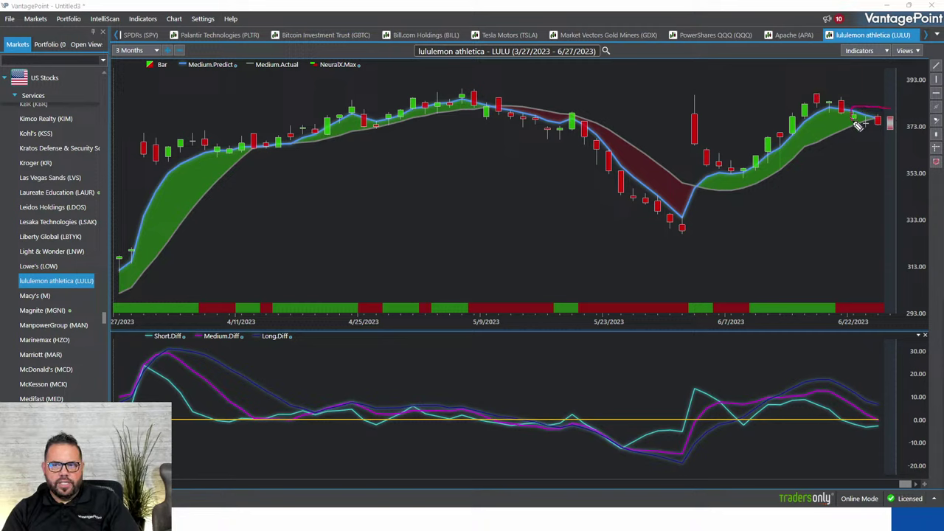
# Circle the latest bars, signal strip and Medium.Diff downturn, then erase the markup.
pyautogui.moveTo(858, 126)
pyautogui.mouseDown()
pyautogui.moveTo(901, 130)
pyautogui.moveTo(889, 126)
pyautogui.mouseUp()
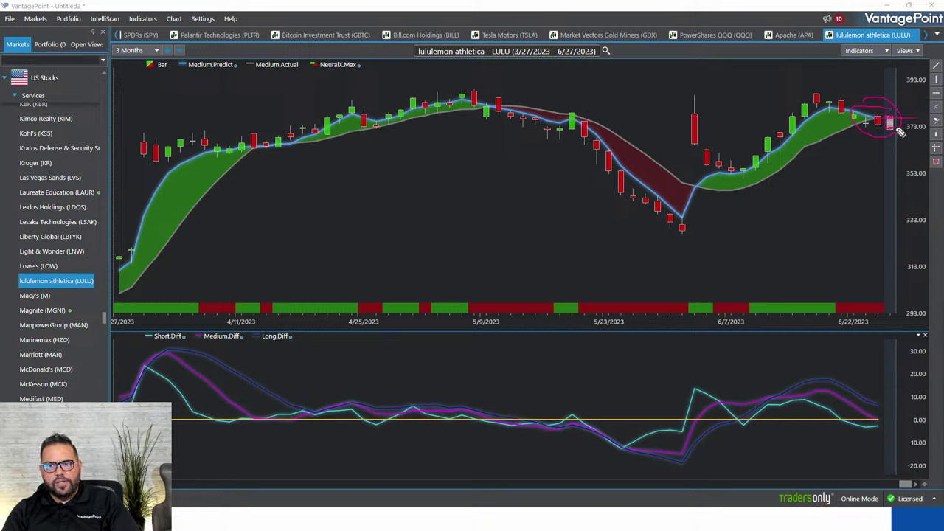
pyautogui.moveTo(872, 302)
pyautogui.mouseDown()
pyautogui.moveTo(885, 298)
pyautogui.moveTo(877, 315)
pyautogui.moveTo(892, 304)
pyautogui.mouseUp()
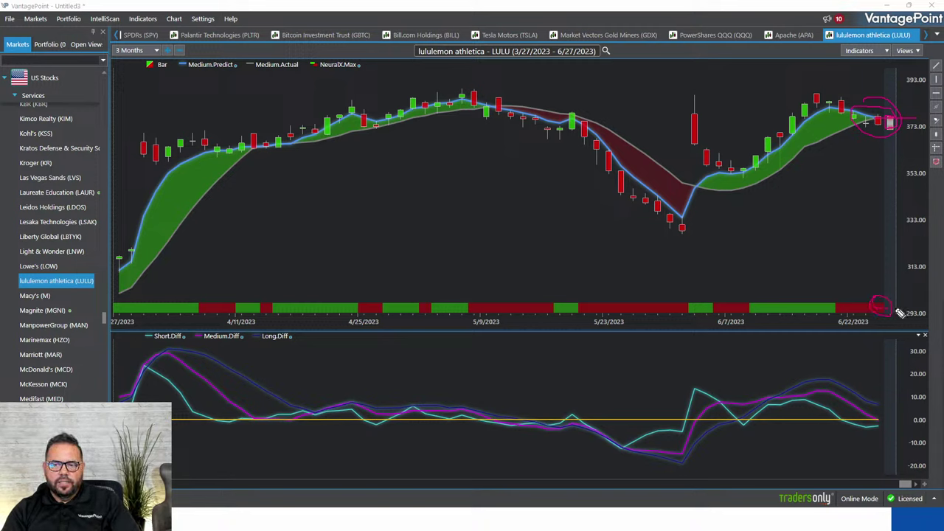
pyautogui.moveTo(842, 379); pyautogui.dragTo(897, 396)
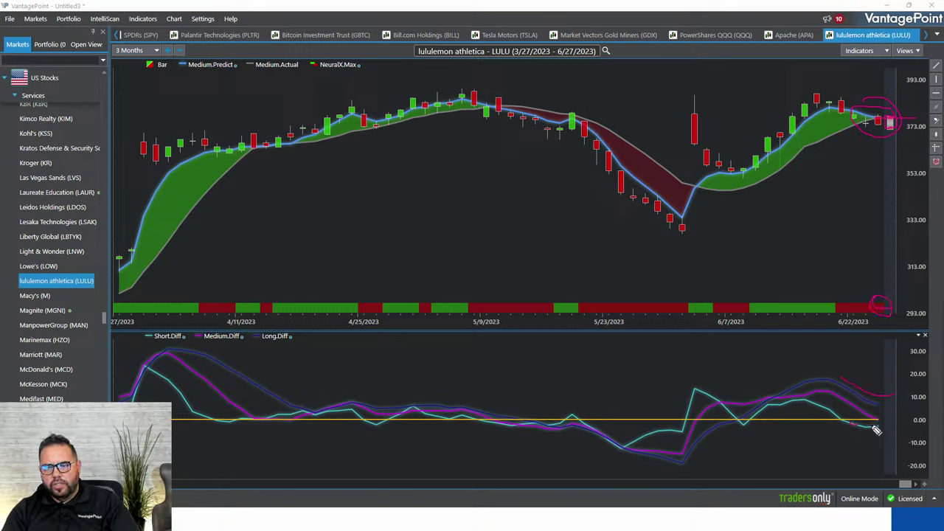
pyautogui.moveTo(875, 427); pyautogui.dragTo(894, 416)
pyautogui.moveTo(834, 383); pyautogui.dragTo(881, 424)
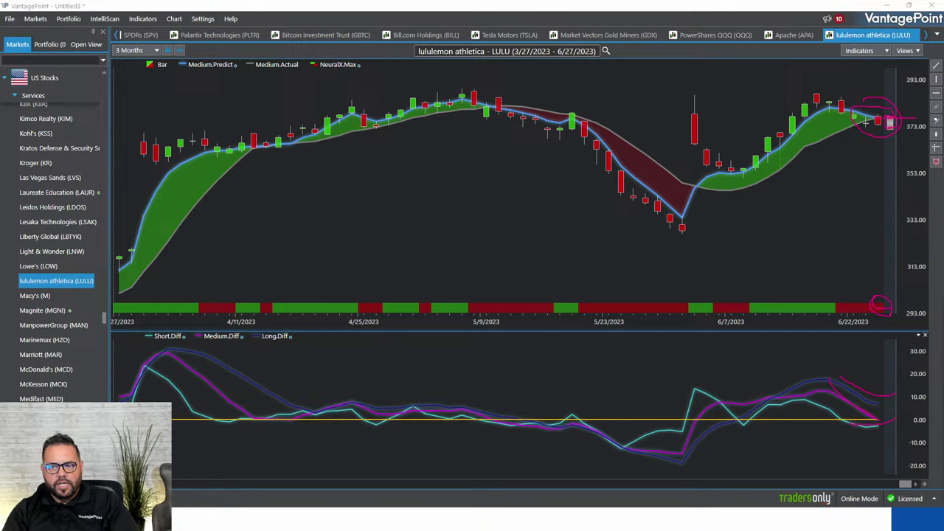
pyautogui.press('e')
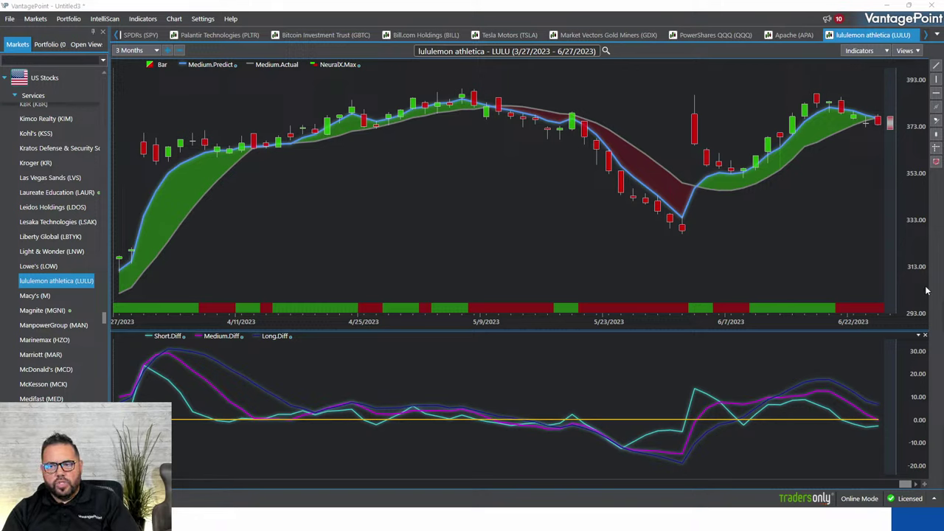
# Draw a trendline from the June low with ProfitCalc ($5,890.00 on 500 shares) over 3 Weeks.
pyautogui.click(936, 65)
pyautogui.moveTo(708, 153); pyautogui.dragTo(879, 119)
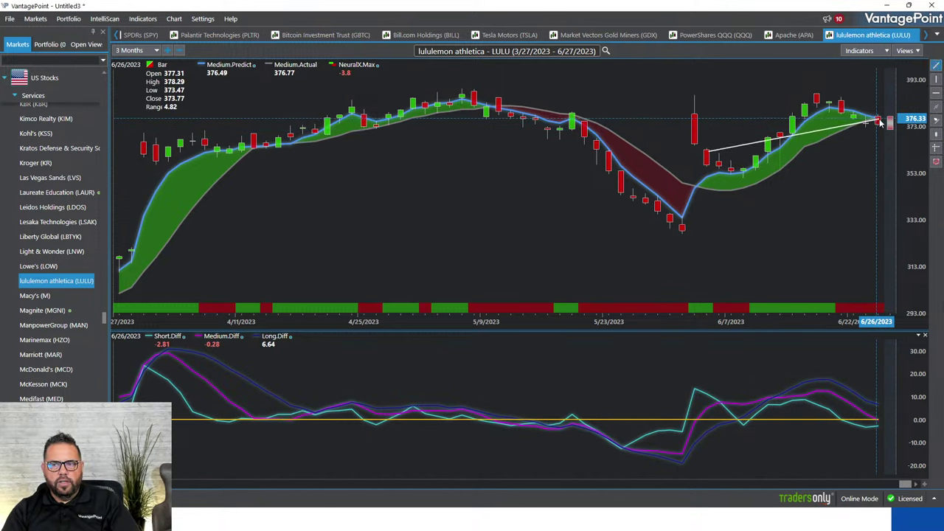
pyautogui.rightClick(879, 123)
pyautogui.click(869, 135)
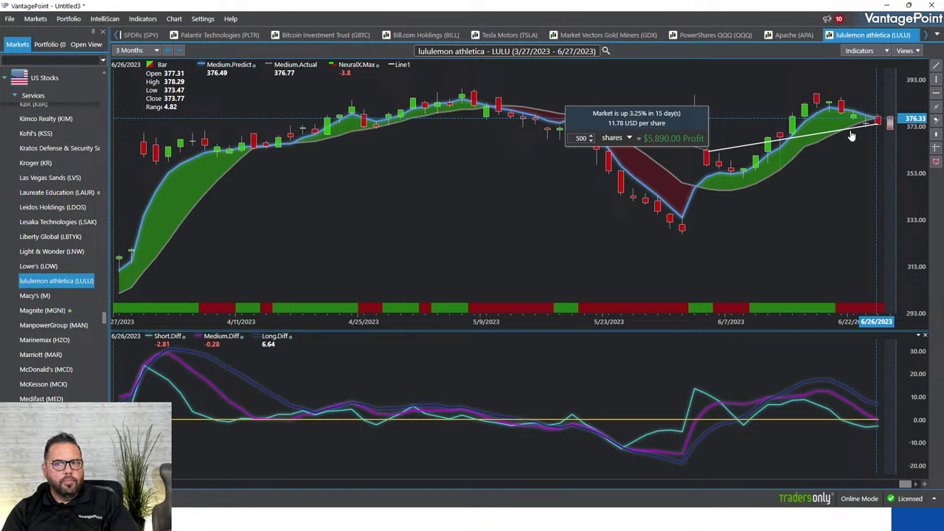
pyautogui.click(168, 50)
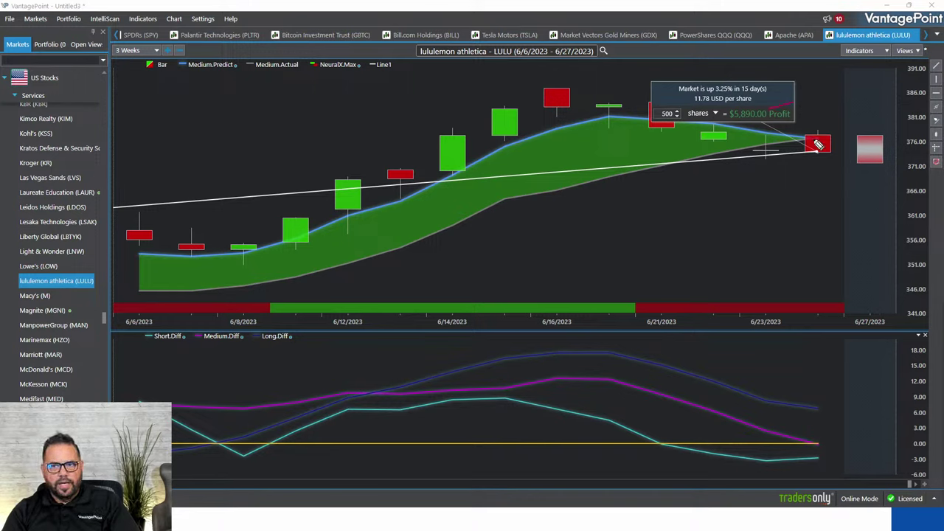
# Mark the last candle, forecast box, signal strip and Diff line ends, then erase the magenta marks.
pyautogui.moveTo(831, 139)
pyautogui.mouseDown()
pyautogui.moveTo(802, 162)
pyautogui.moveTo(899, 170)
pyautogui.moveTo(891, 142)
pyautogui.mouseUp()
pyautogui.moveTo(787, 305); pyautogui.dragTo(884, 304)
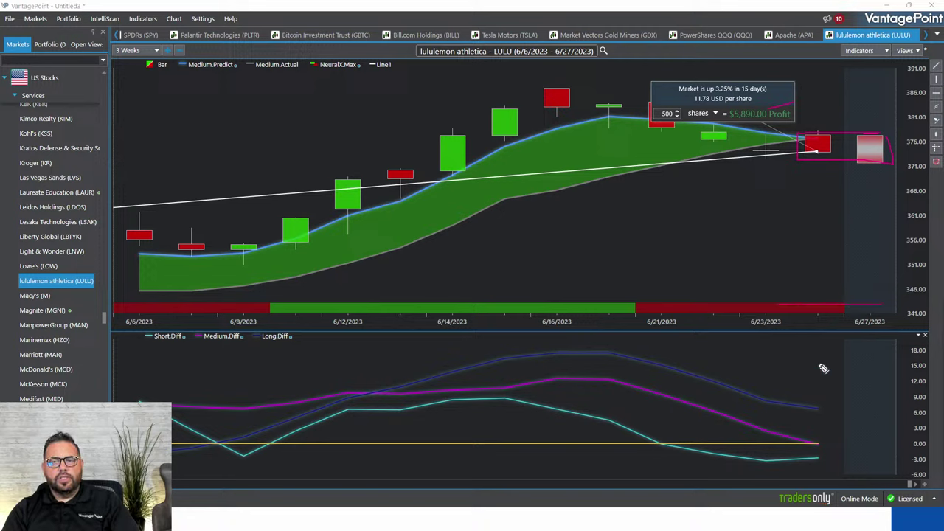
pyautogui.moveTo(792, 141)
pyautogui.mouseDown()
pyautogui.moveTo(882, 140)
pyautogui.moveTo(841, 153)
pyautogui.mouseUp()
pyautogui.moveTo(764, 309); pyautogui.dragTo(889, 305)
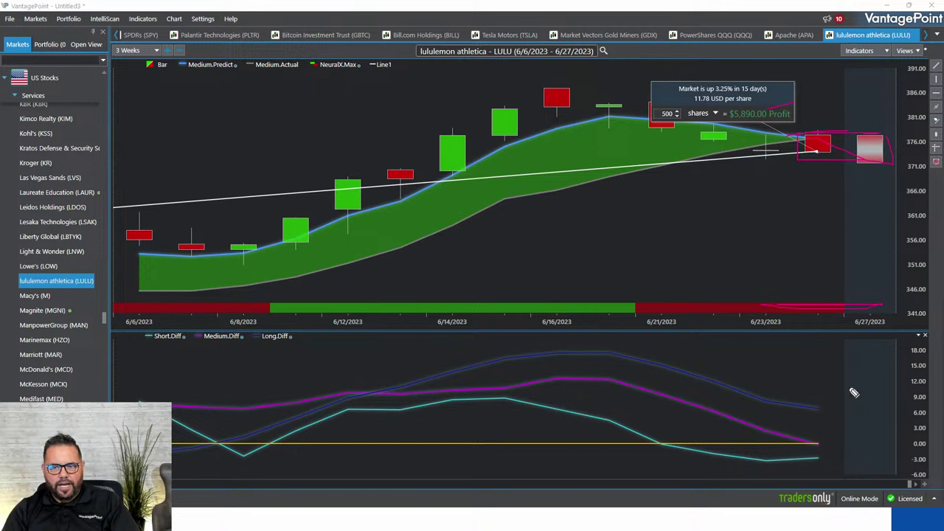
pyautogui.moveTo(771, 470); pyautogui.dragTo(855, 455)
pyautogui.moveTo(757, 418); pyautogui.dragTo(834, 440)
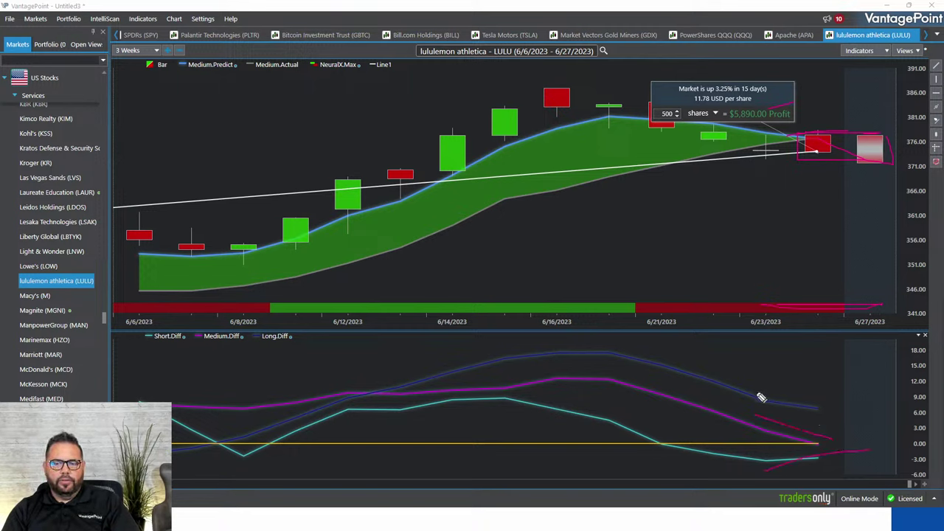
pyautogui.moveTo(759, 398); pyautogui.dragTo(841, 416)
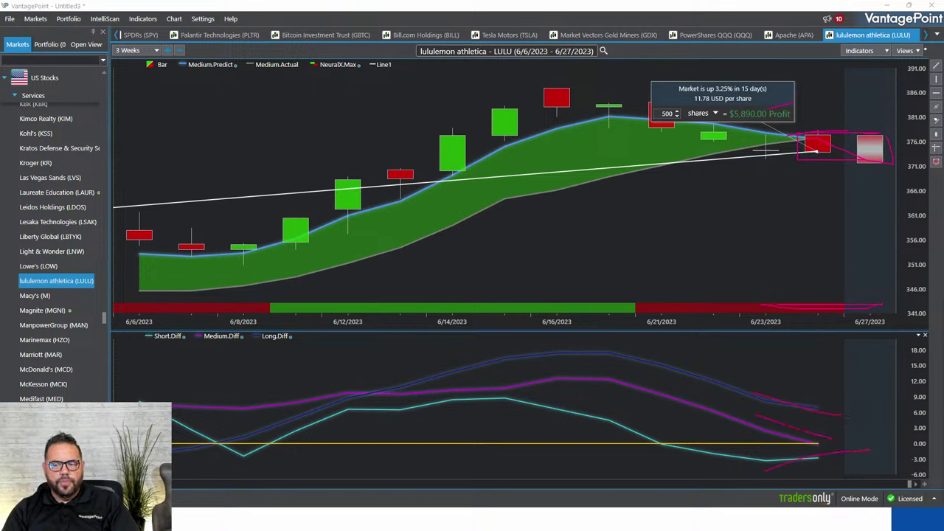
pyautogui.press('e')
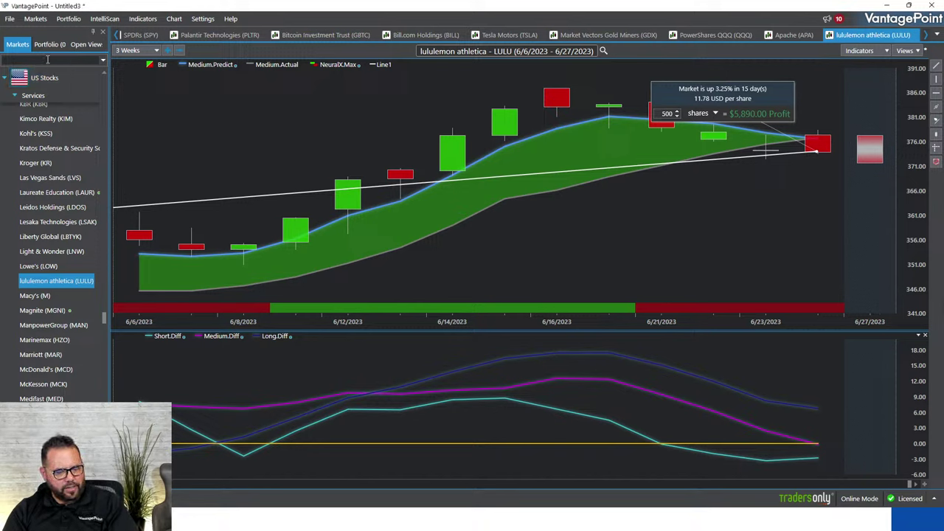
# Open General Mills (GIS) and C3.ai (AI) charts, then return to the General Mills tab.
pyautogui.write('gis')
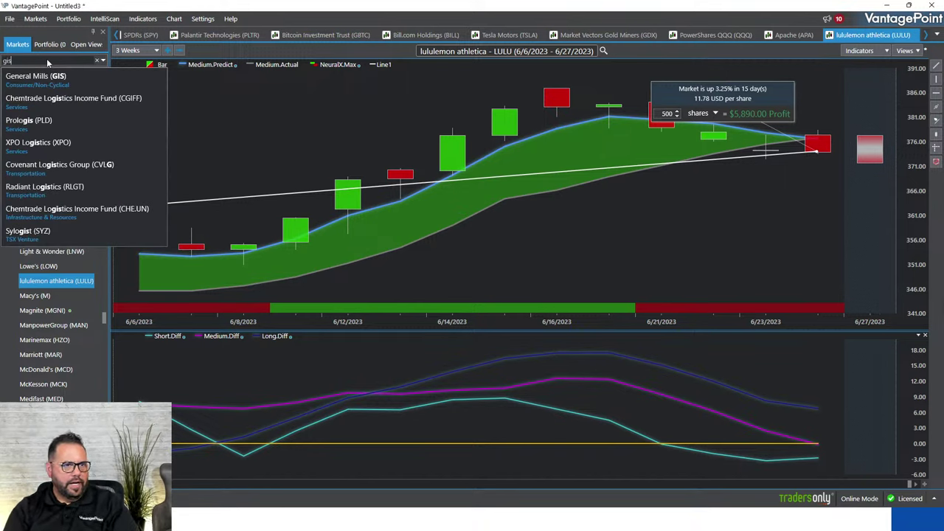
pyautogui.click(25, 72)
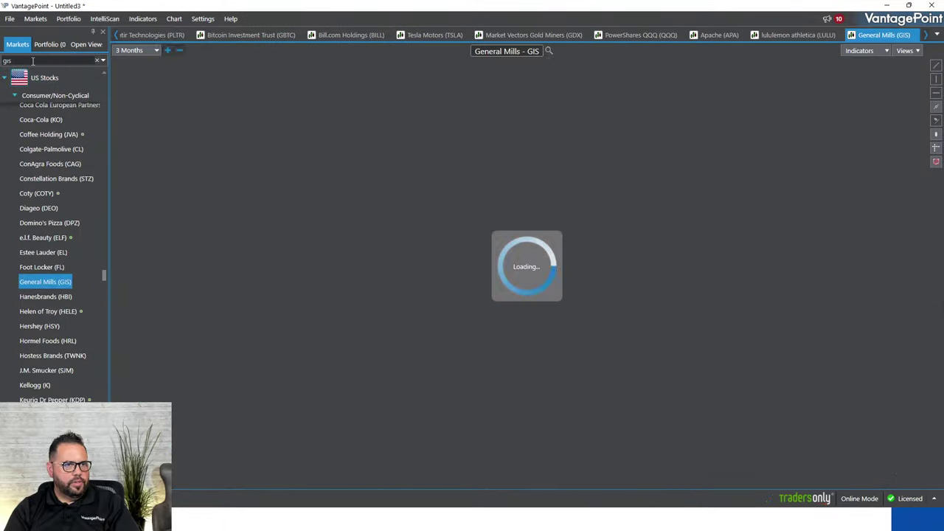
pyautogui.write('a')
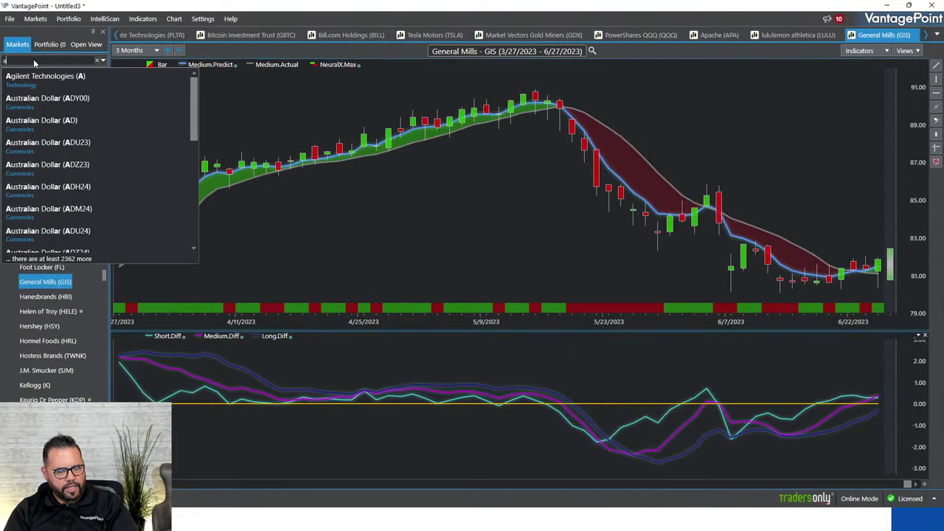
pyautogui.write('i')
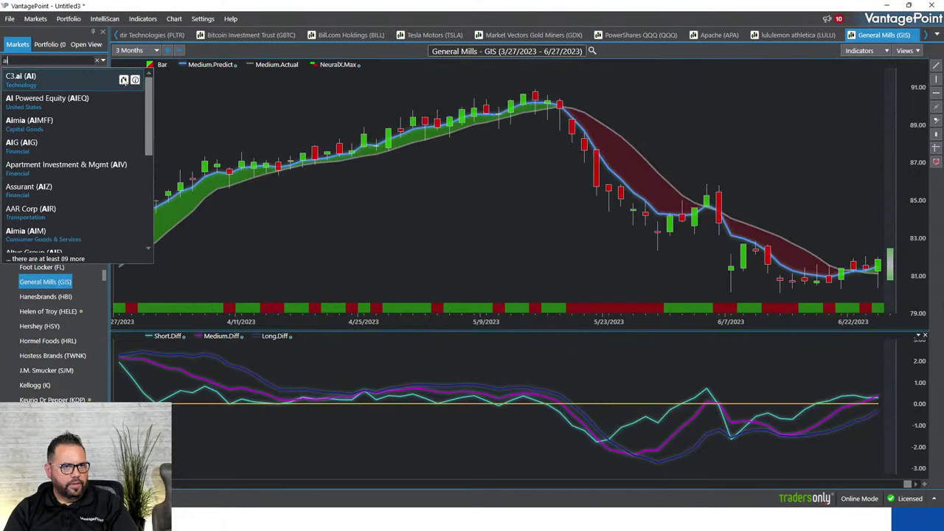
pyautogui.press('Return')
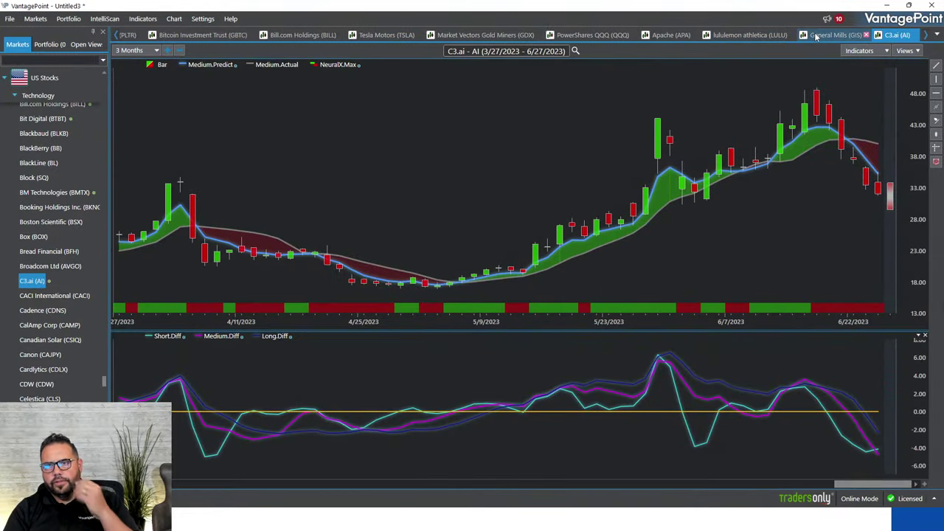
pyautogui.click(816, 36)
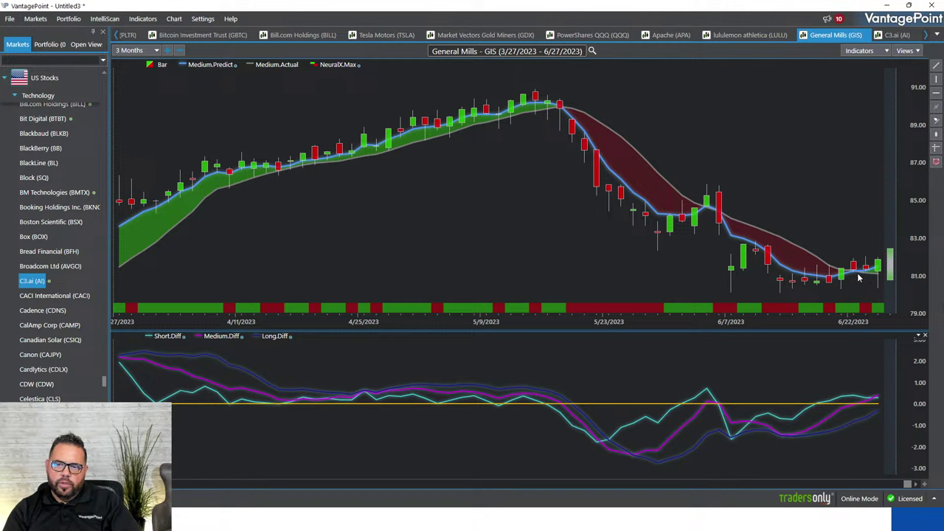
pyautogui.moveTo(858, 276)
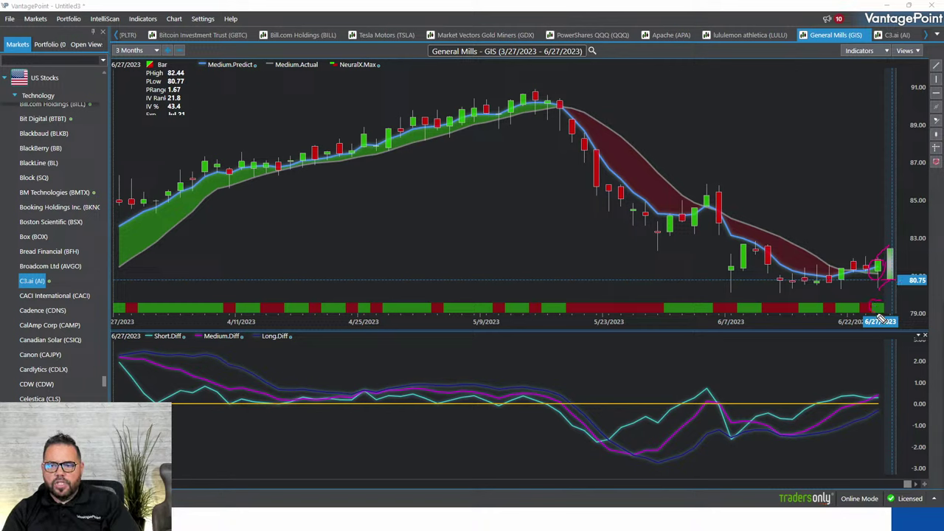
# Mark the indicator lines and draw the projected rise from the crossover, then erase all markup.
pyautogui.moveTo(848, 418); pyautogui.dragTo(878, 402)
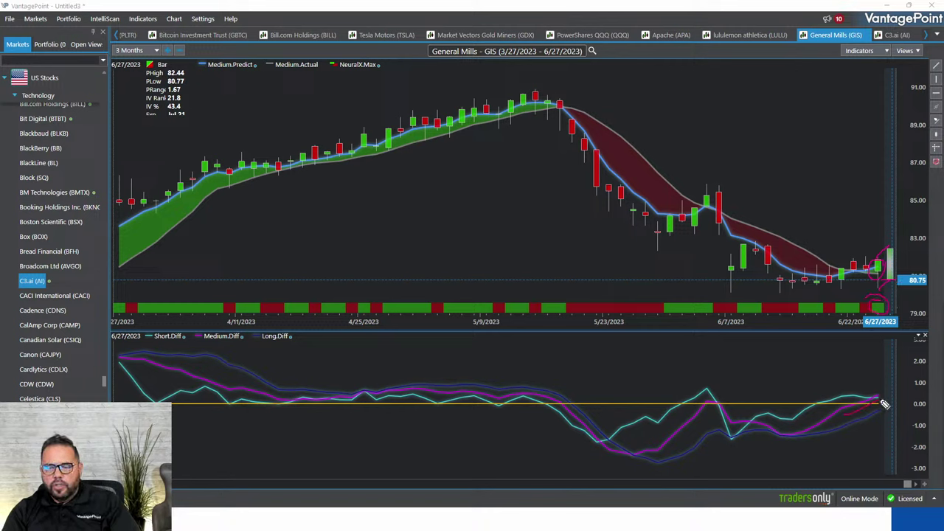
pyautogui.moveTo(849, 436); pyautogui.dragTo(884, 417)
pyautogui.moveTo(882, 396)
pyautogui.mouseDown()
pyautogui.moveTo(849, 394)
pyautogui.moveTo(881, 399)
pyautogui.mouseUp()
pyautogui.moveTo(724, 445)
pyautogui.mouseDown()
pyautogui.moveTo(876, 178)
pyautogui.moveTo(900, 177)
pyautogui.mouseUp()
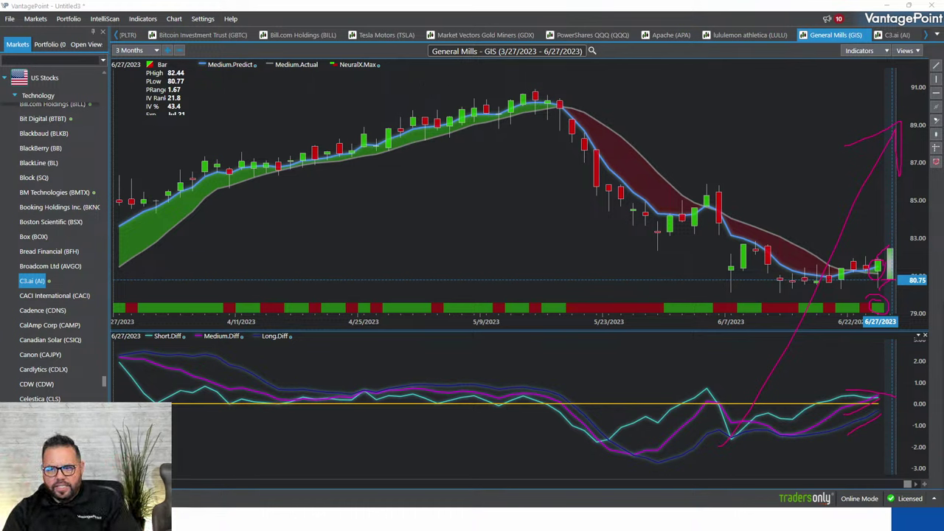
pyautogui.press('Escape')
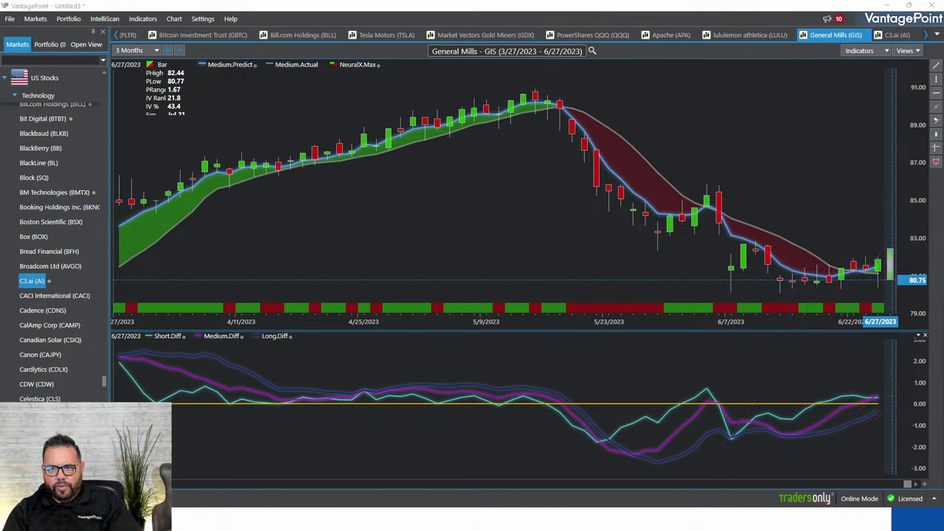
# Cycle General Mills through Long Term Crossover, Triple Cross and Short Term Crossover, then show C3.ai.
pyautogui.click(908, 52)
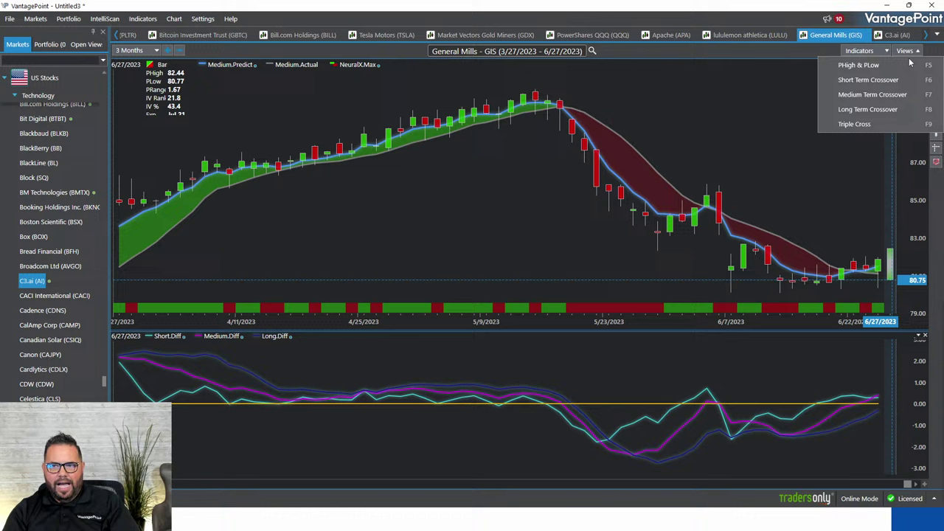
pyautogui.click(884, 108)
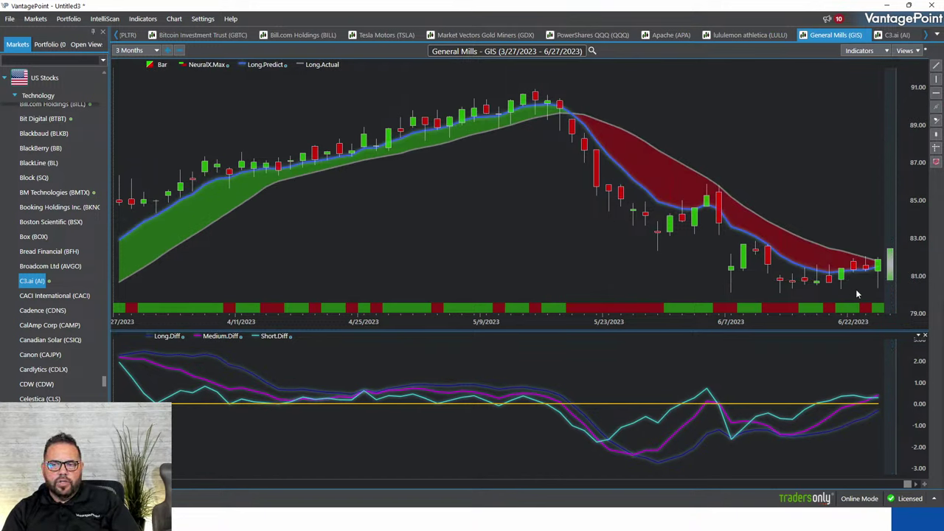
pyautogui.click(906, 51)
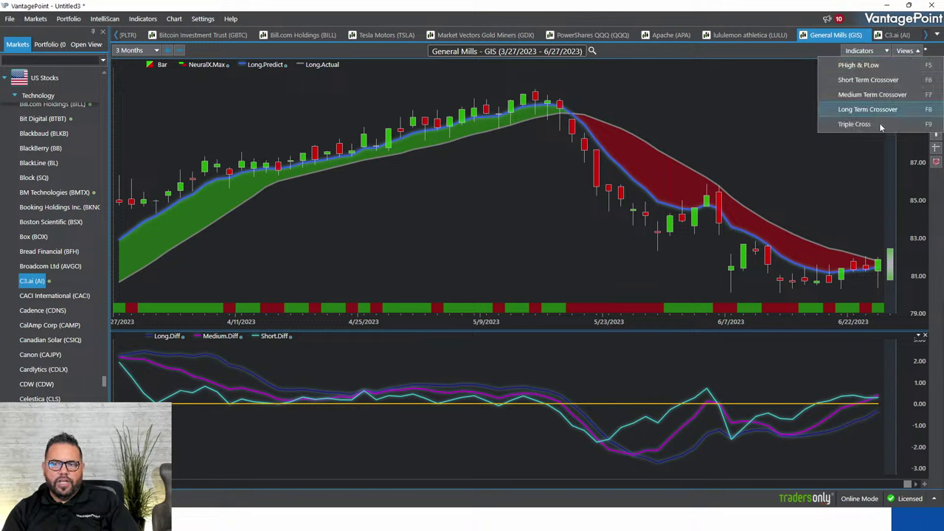
pyautogui.click(868, 125)
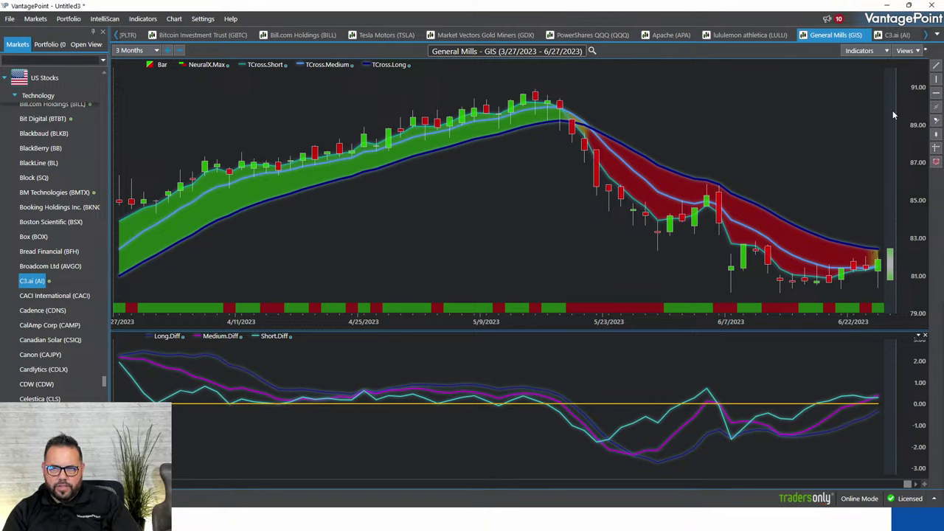
pyautogui.click(904, 50)
pyautogui.click(896, 80)
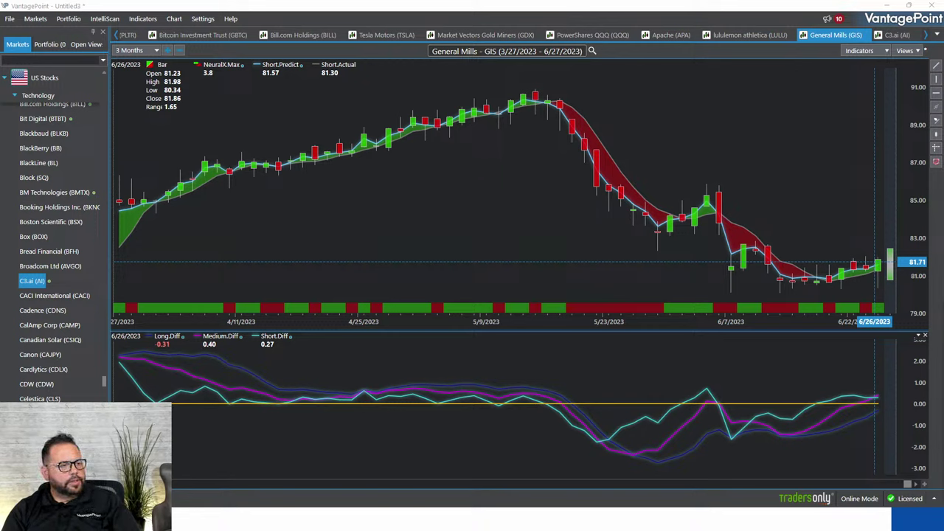
pyautogui.click(894, 41)
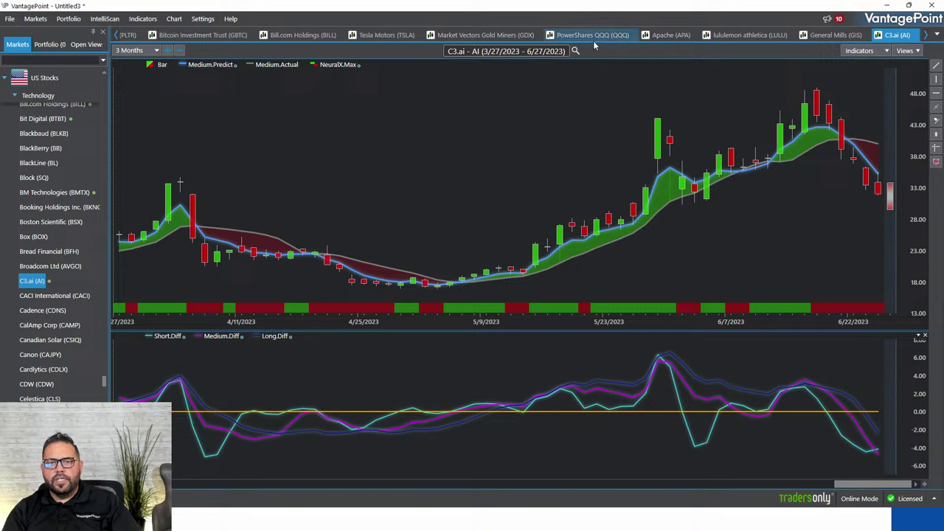
# Show the price read-out, circle PHigh/PLow, link the last candles to it and add a price note.
pyautogui.click(845, 147)
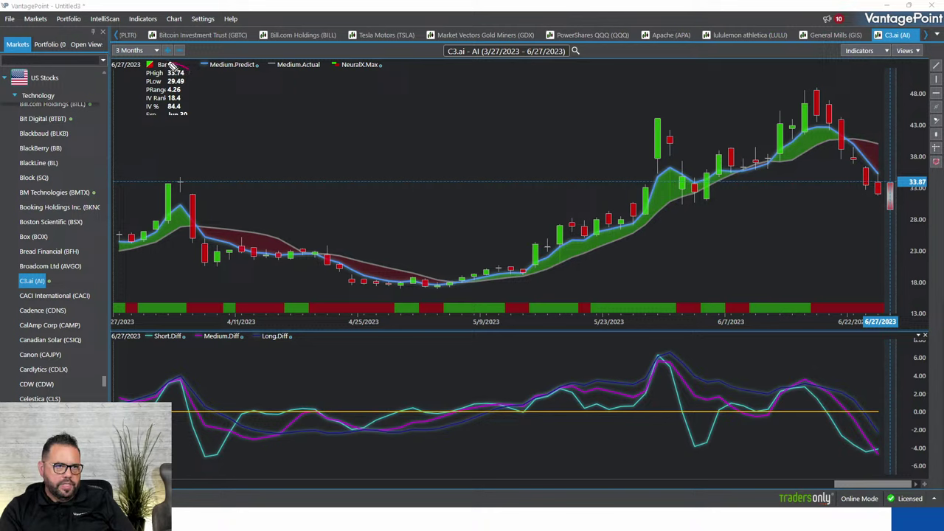
pyautogui.moveTo(177, 89)
pyautogui.mouseDown()
pyautogui.moveTo(193, 75)
pyautogui.moveTo(189, 67)
pyautogui.mouseUp()
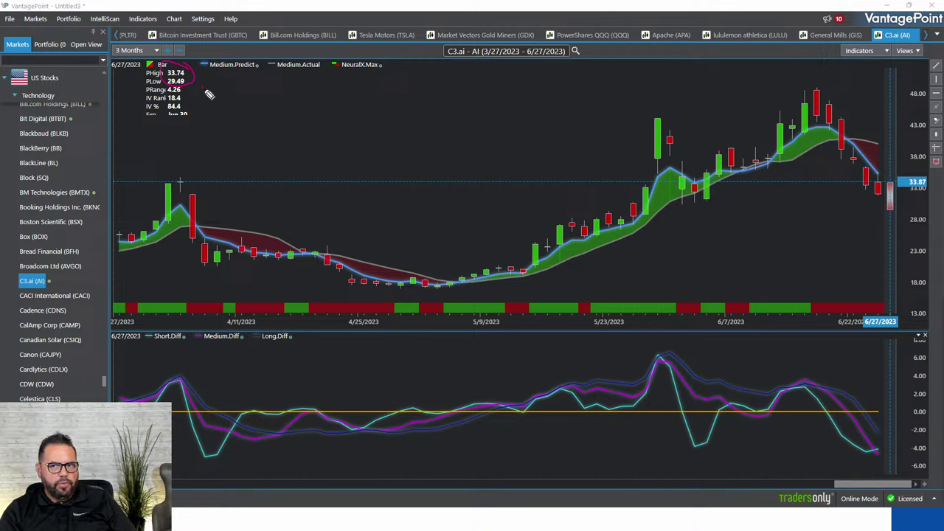
pyautogui.moveTo(887, 184)
pyautogui.mouseDown()
pyautogui.moveTo(301, 158)
pyautogui.moveTo(195, 84)
pyautogui.moveTo(198, 105)
pyautogui.mouseUp()
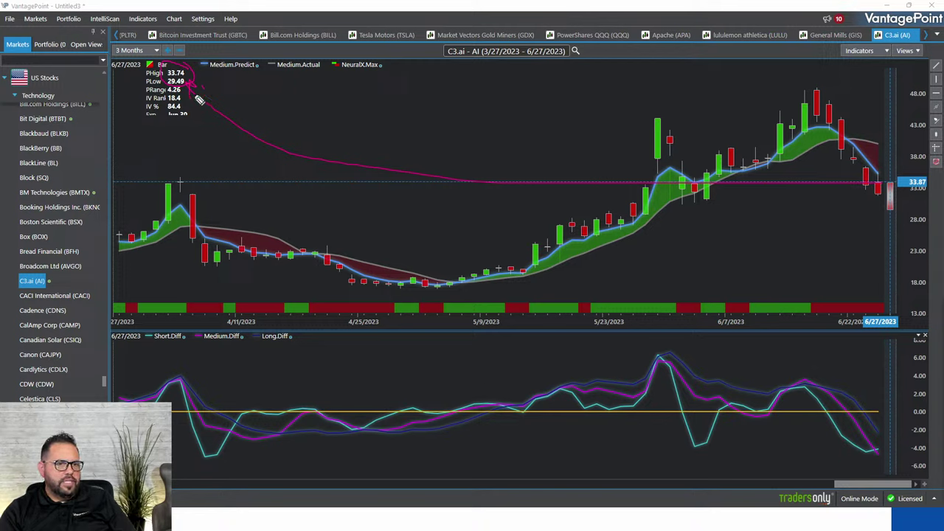
pyautogui.moveTo(226, 77)
pyautogui.mouseDown()
pyautogui.moveTo(232, 88)
pyautogui.moveTo(242, 80)
pyautogui.moveTo(251, 92)
pyautogui.moveTo(260, 79)
pyautogui.moveTo(252, 75)
pyautogui.moveTo(267, 87)
pyautogui.mouseUp()
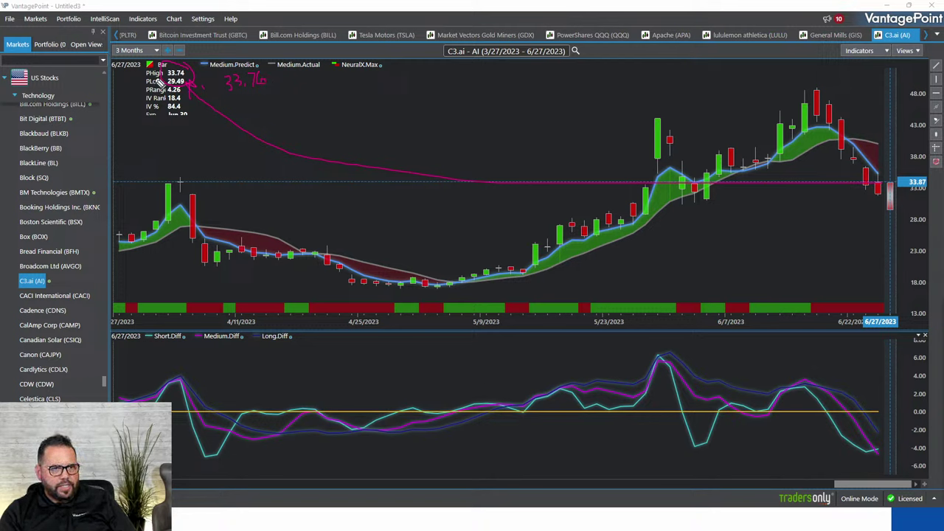
# Circle the PHigh 33.74 value, link the red candles to the oscillator drop, then clear all drawings.
pyautogui.moveTo(192, 83)
pyautogui.mouseDown()
pyautogui.moveTo(196, 66)
pyautogui.moveTo(168, 68)
pyautogui.moveTo(172, 77)
pyautogui.mouseUp()
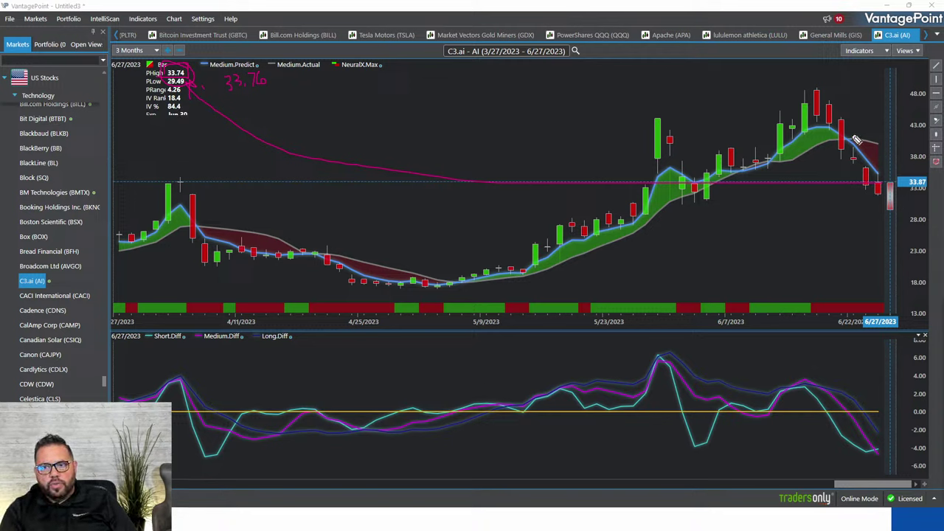
pyautogui.moveTo(852, 137)
pyautogui.mouseDown()
pyautogui.moveTo(874, 430)
pyautogui.moveTo(860, 155)
pyautogui.mouseUp()
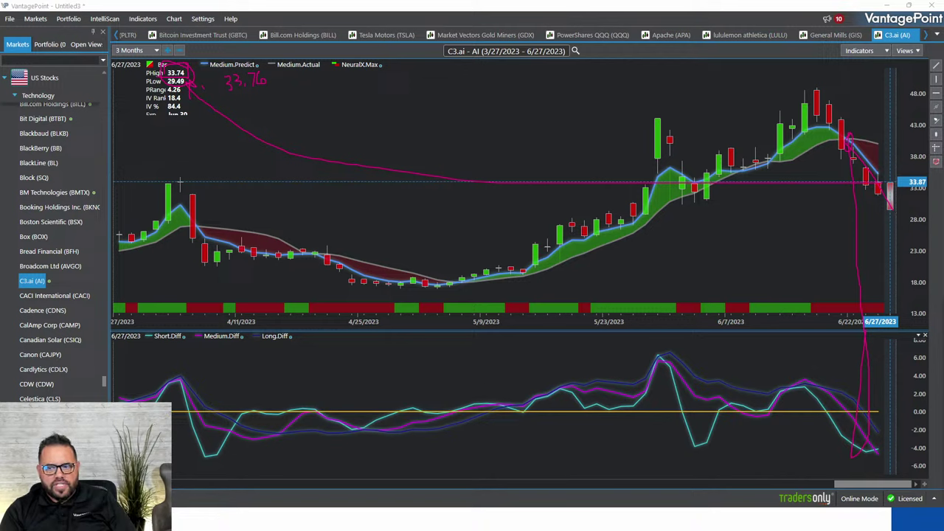
pyautogui.press('Escape')
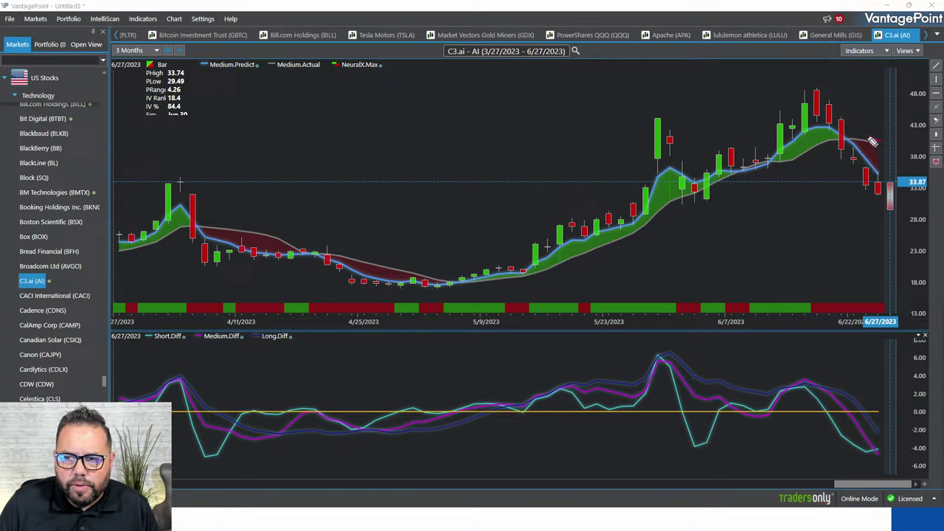
# Circle the last candles and switch the C3.ai chart to the Long Term Crossover view.
pyautogui.moveTo(873, 142)
pyautogui.mouseDown()
pyautogui.moveTo(873, 183)
pyautogui.moveTo(889, 187)
pyautogui.moveTo(890, 152)
pyautogui.moveTo(872, 155)
pyautogui.moveTo(890, 173)
pyautogui.mouseUp()
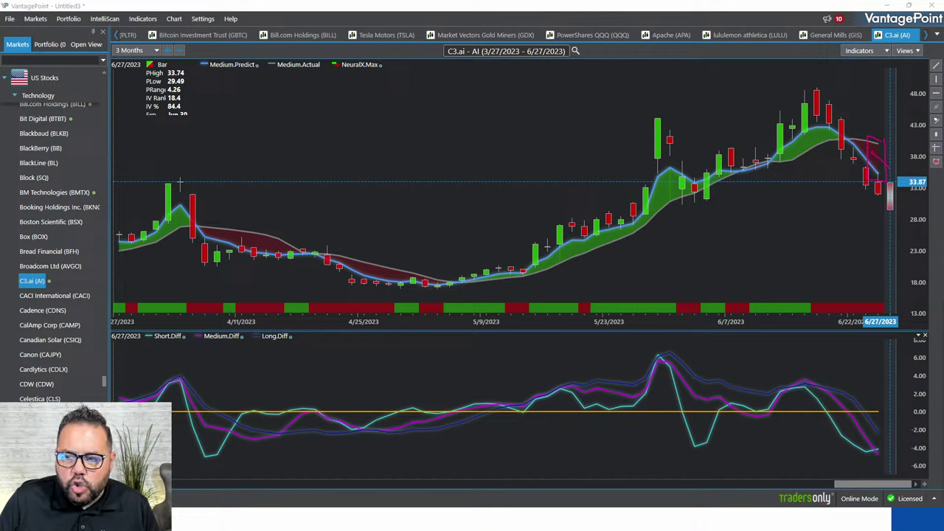
pyautogui.click(862, 50)
pyautogui.click(906, 50)
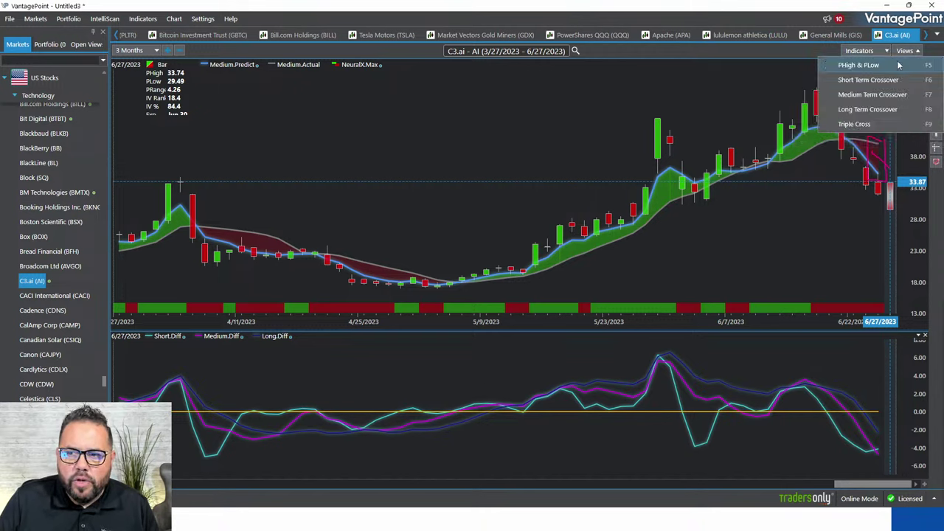
pyautogui.click(866, 108)
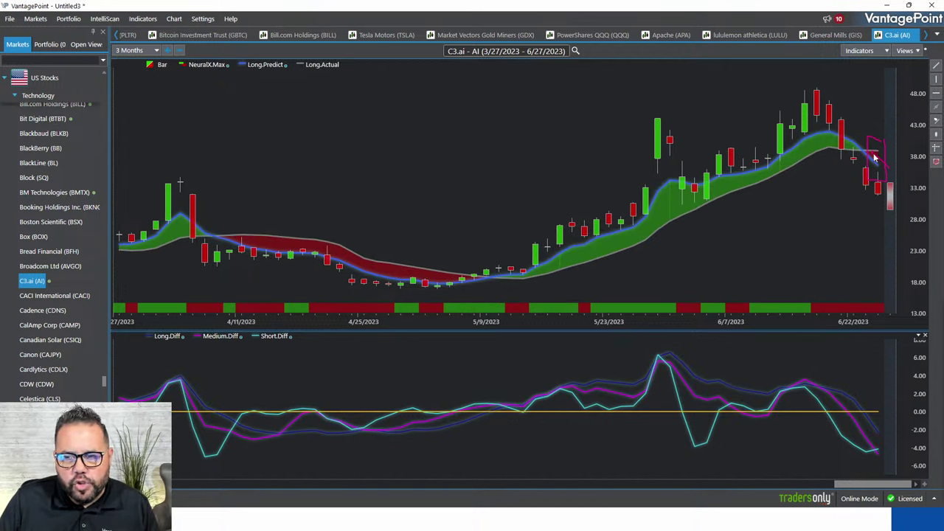
# Switch to Short Term Crossover, sketch a downward trend line in the indicator pane, then clear it.
pyautogui.click(906, 50)
pyautogui.click(869, 80)
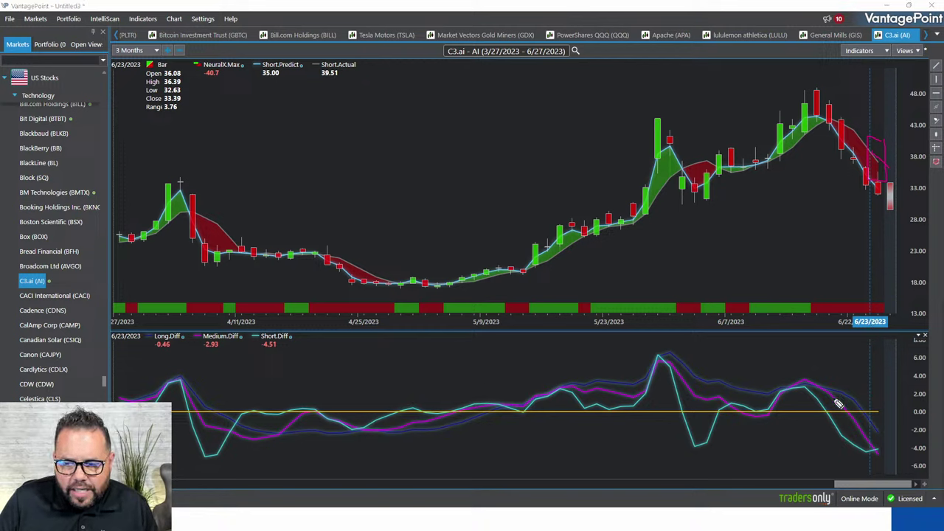
pyautogui.moveTo(856, 393); pyautogui.dragTo(904, 437)
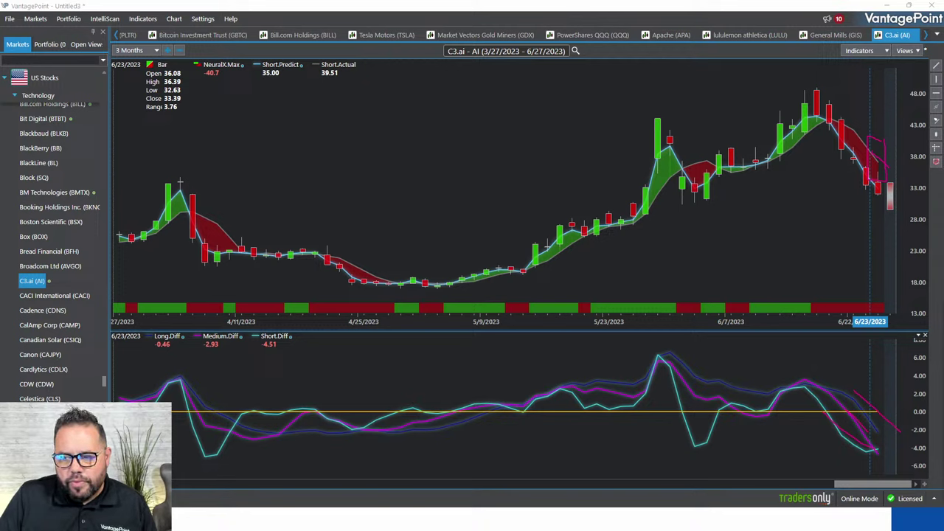
pyautogui.press('Delete')
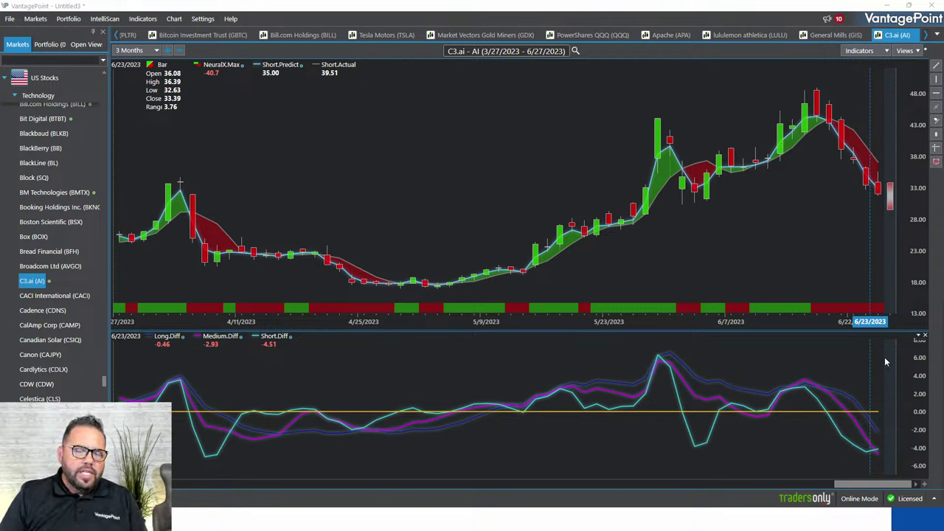